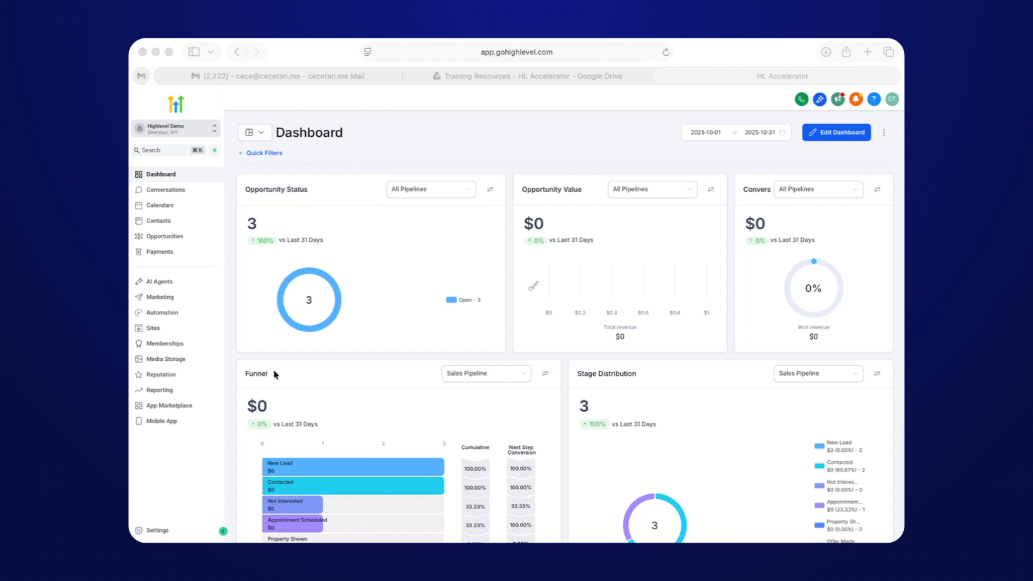
Go to Sites > Forms > Builder and start adding a new form.
left_click(158, 331)
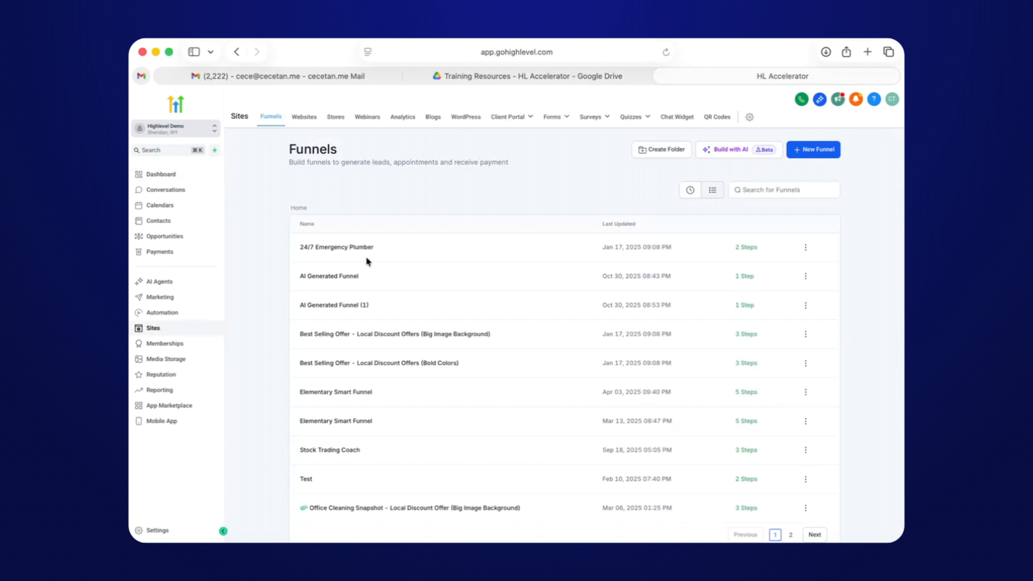
mouse_move(565, 119)
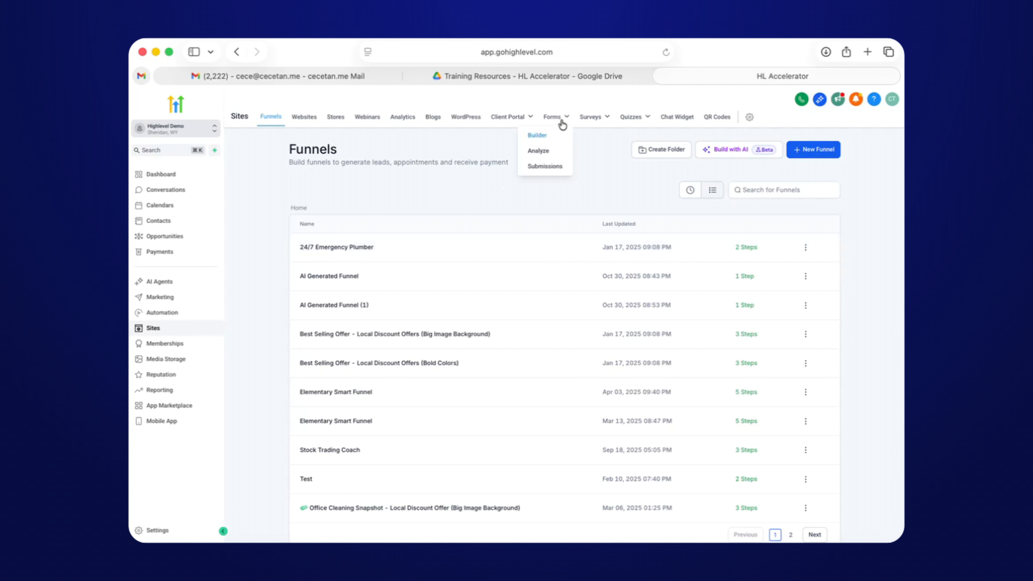
left_click(564, 139)
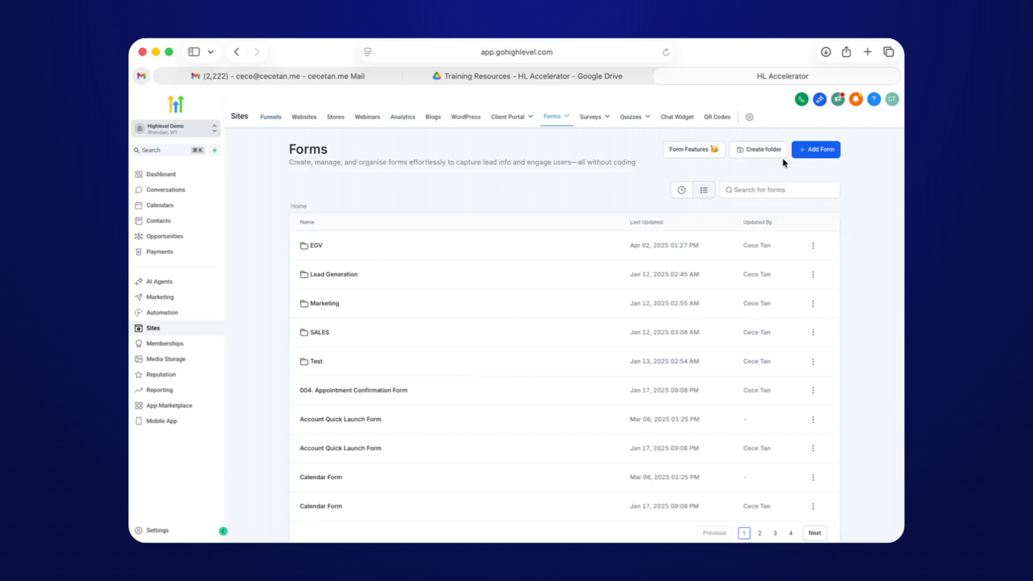
left_click(817, 150)
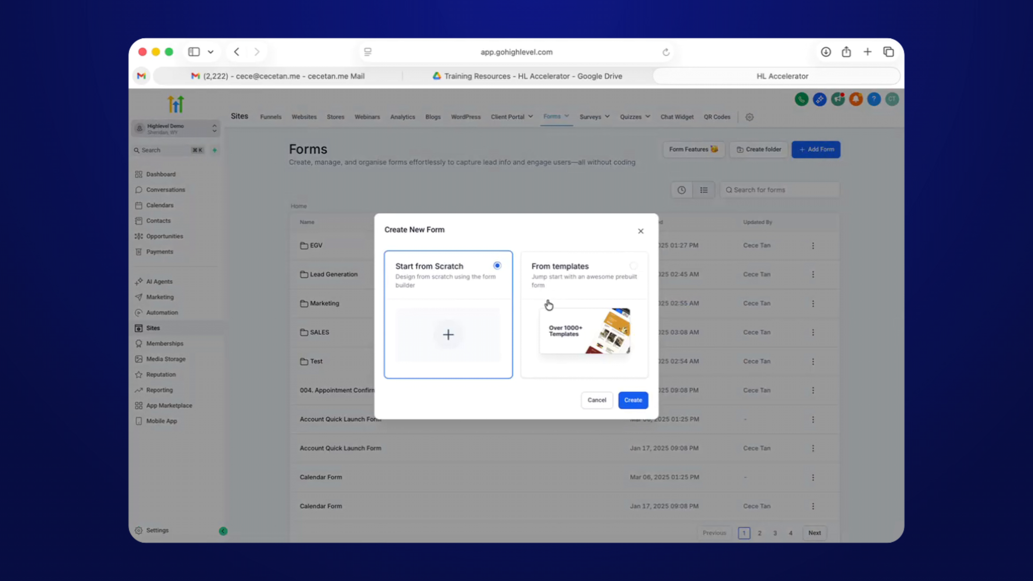
Create a blank form from scratch, opening Form 45 in the builder.
left_click(635, 401)
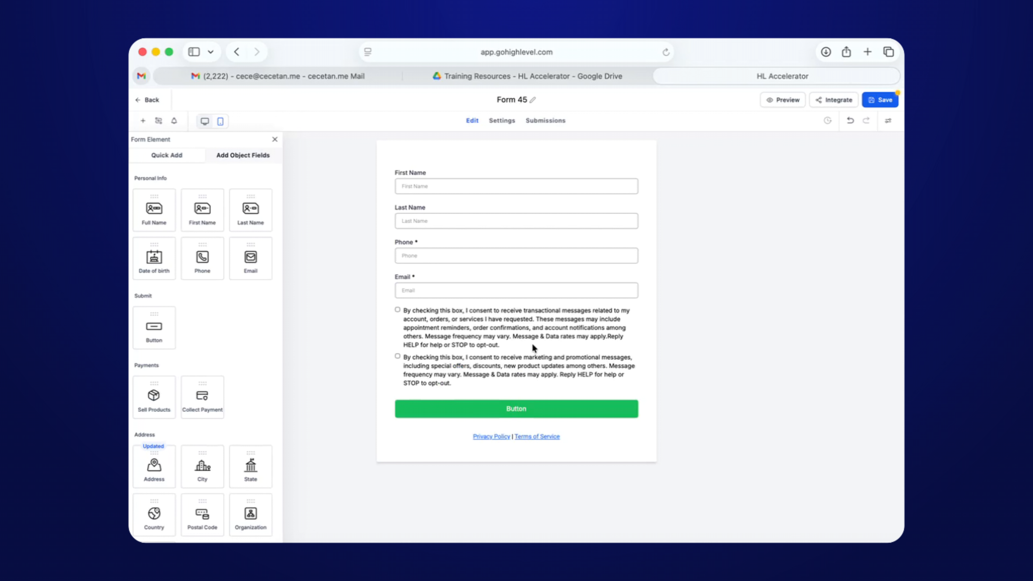
Retitle the form 'Capture Lead Fomr' and add a Full Name field at the top.
left_click(515, 100)
key("BackSpace")
type("Capture Lead Fomr")
left_click_drag(146, 216, 412, 182)
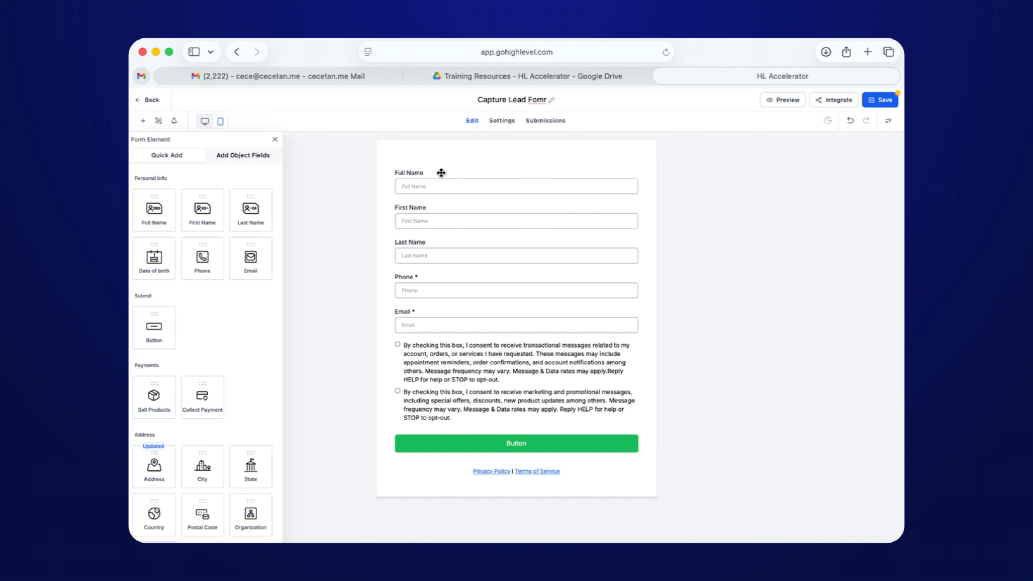
Delete the First Name and Last Name fields from the form.
left_click(451, 207)
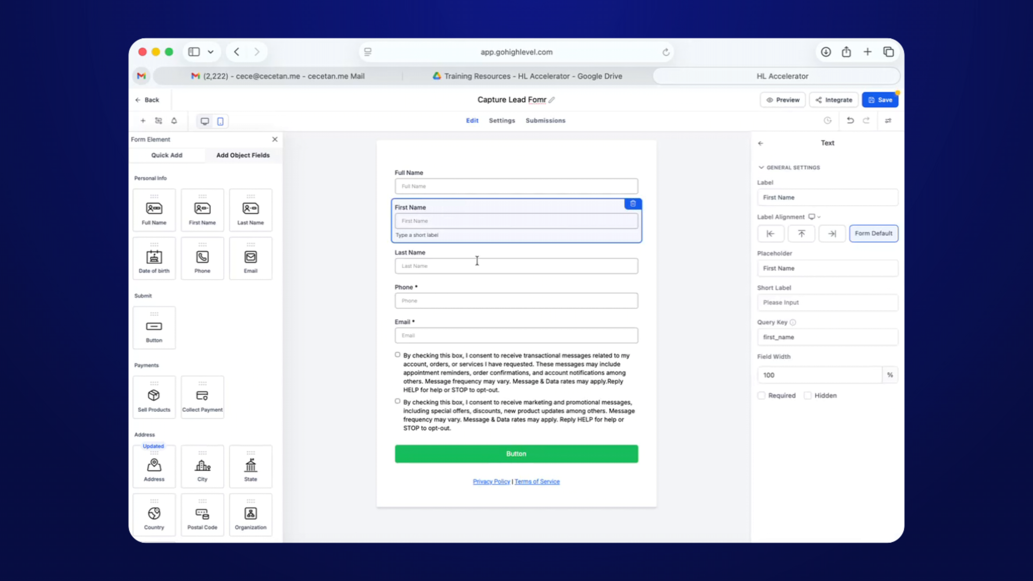
left_click(540, 261)
left_click(545, 253)
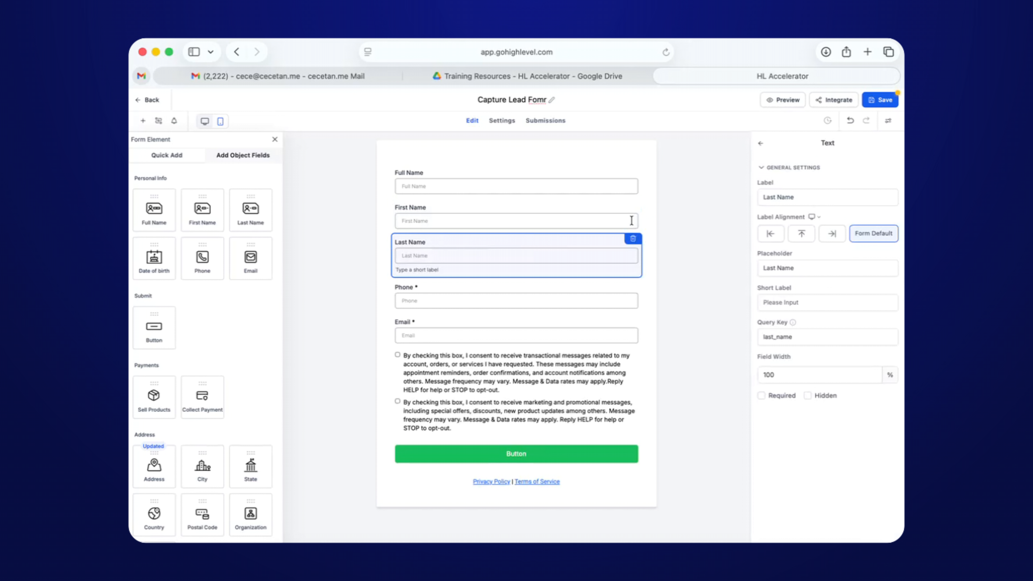
left_click(633, 236)
left_click(624, 219)
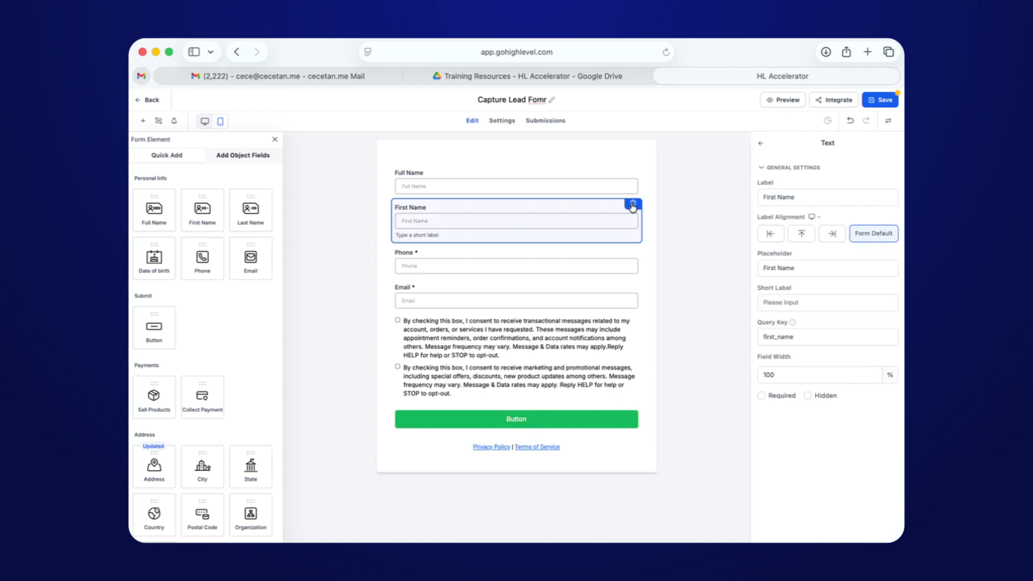
left_click(632, 203)
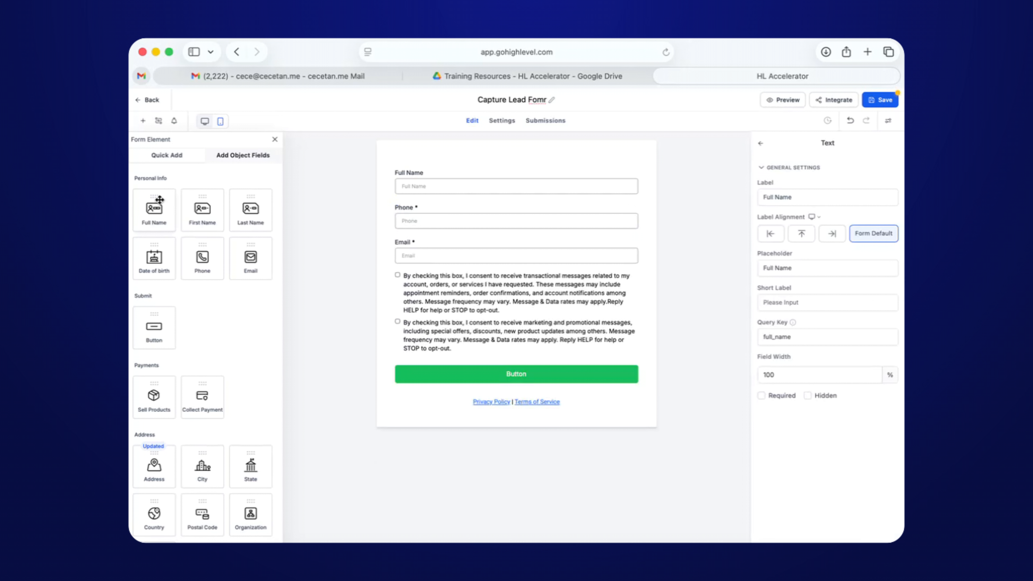
Browse the contact object fields, starting and then cancelling a new custom field.
scroll(180, 236, "down", 5)
scroll(181, 240, "down", 5)
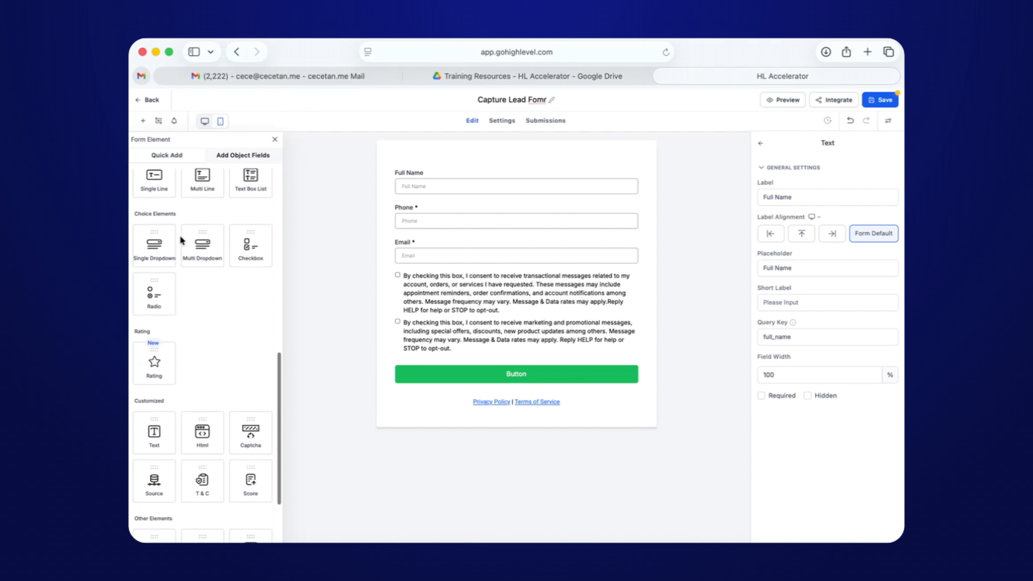
scroll(180, 239, "up", 8)
scroll(180, 235, "up", 4)
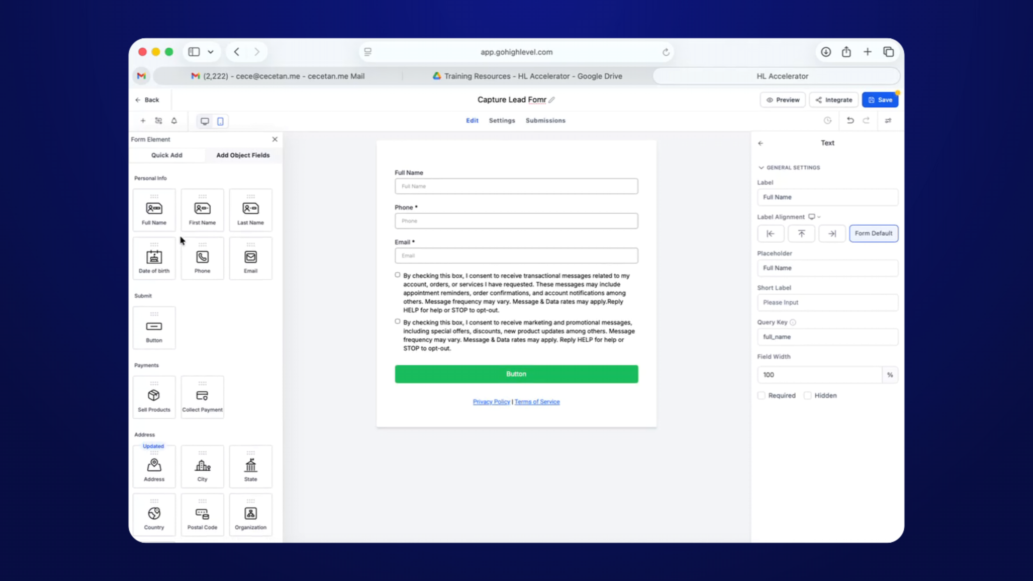
left_click(250, 161)
left_click(171, 159)
left_click(240, 160)
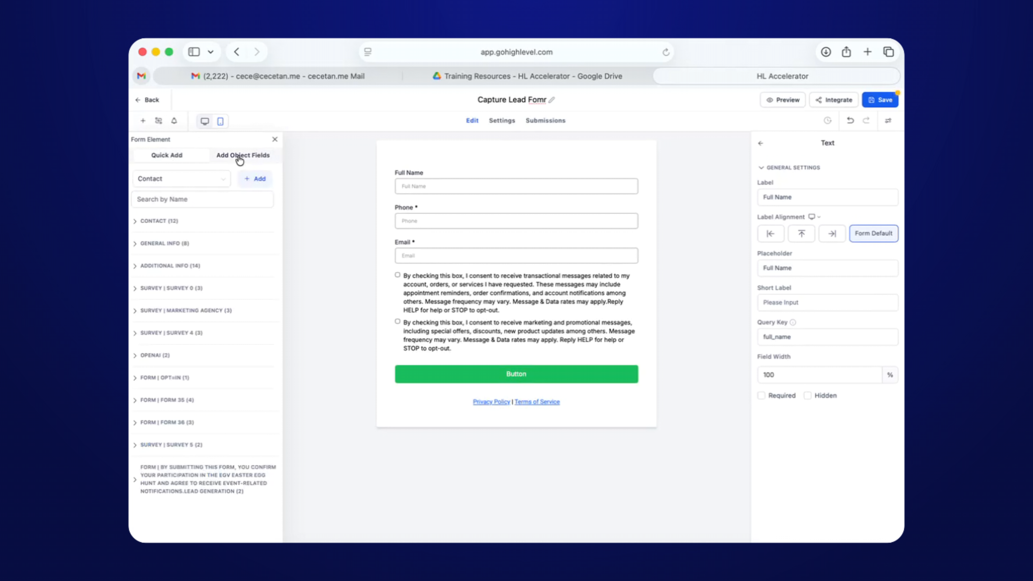
left_click(256, 180)
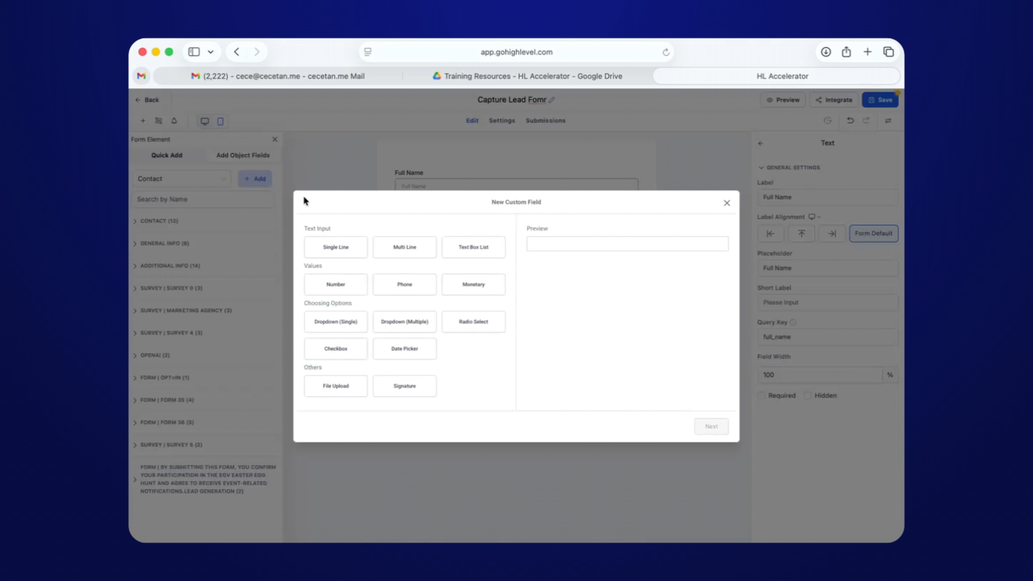
left_click(727, 203)
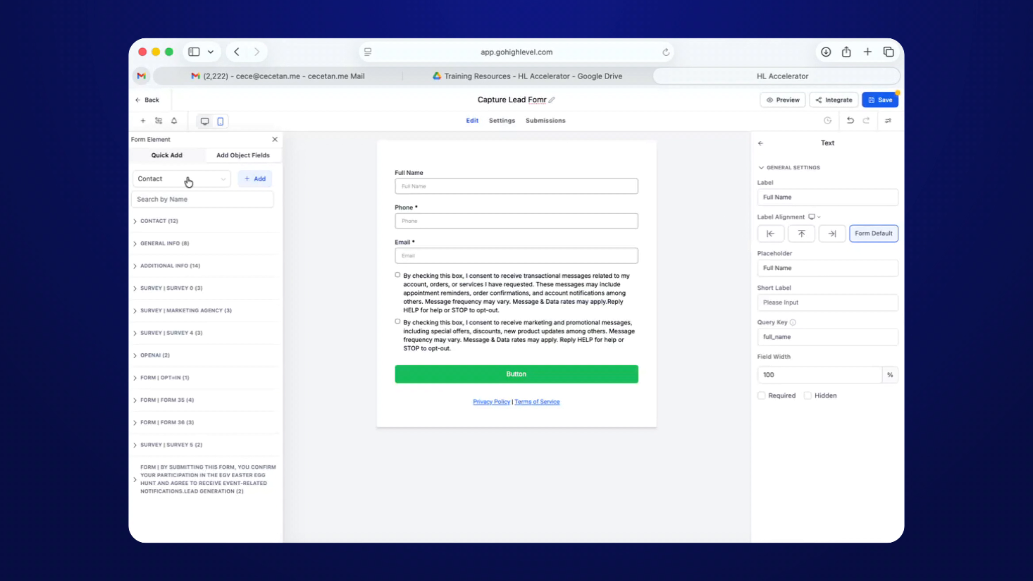
left_click(169, 160)
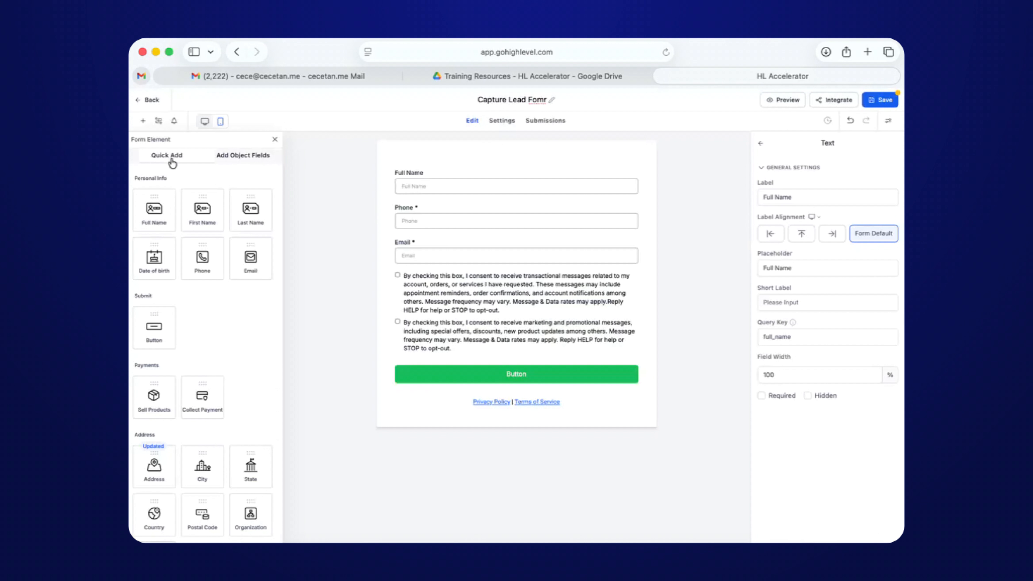
Remove the consent checkboxes block, leaving Full Name, Phone and Email.
left_click(447, 204)
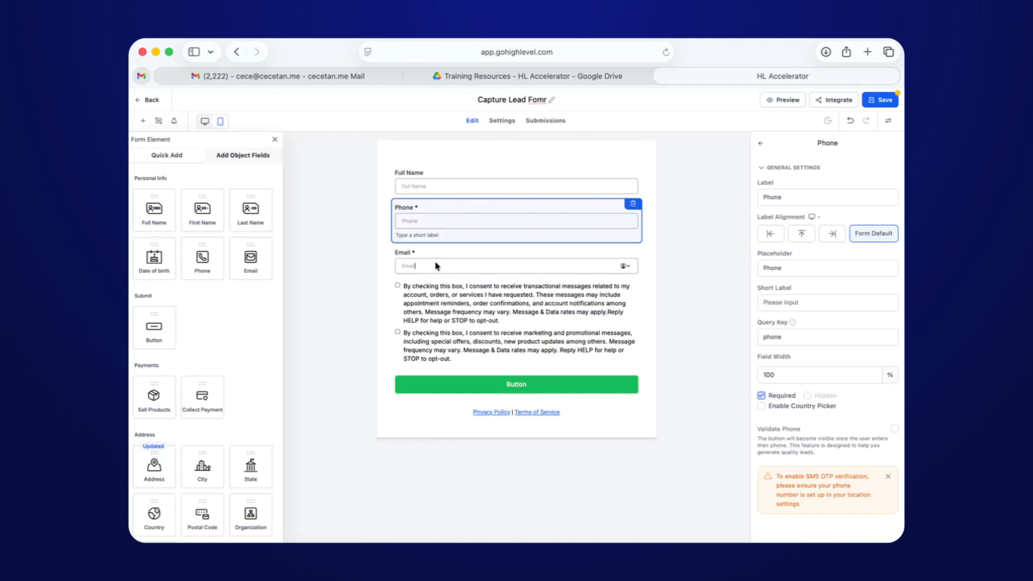
left_click(487, 298)
left_click(633, 273)
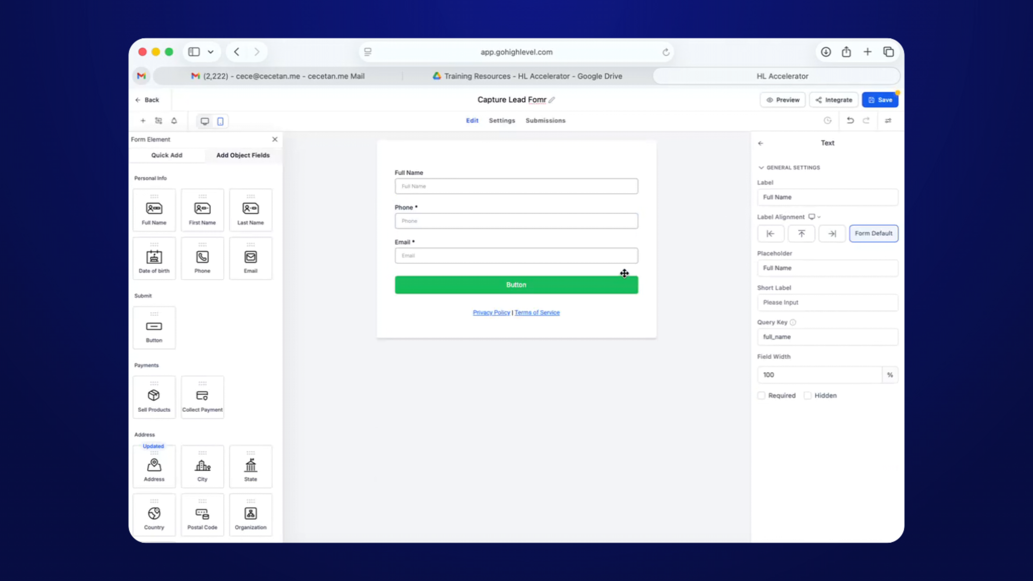
left_click(241, 156)
Save a Single Line custom field 'What services are you interested?' in the Contact group.
left_click(256, 180)
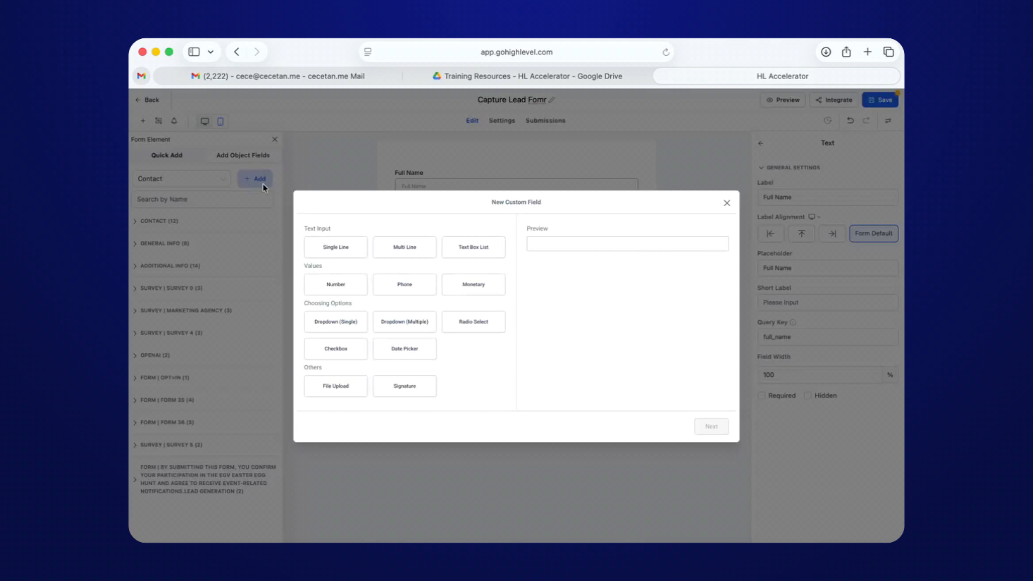
left_click(345, 246)
left_click(711, 426)
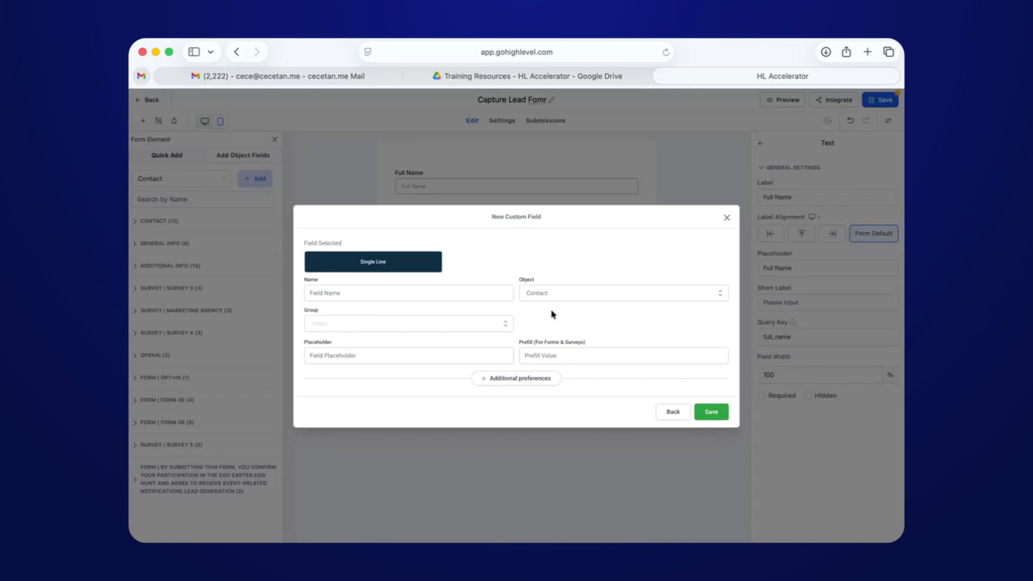
left_click(424, 292)
type("What ")
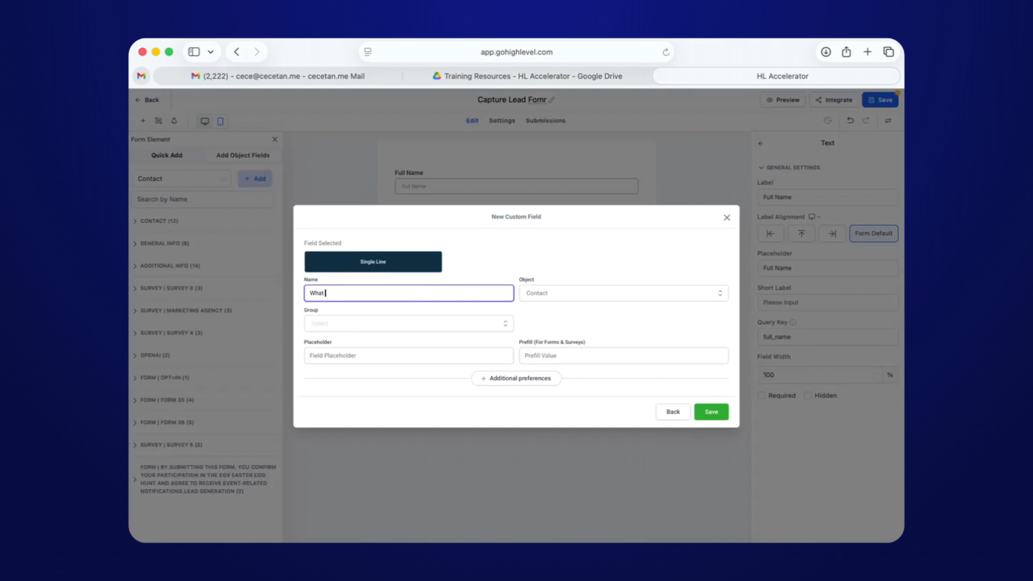
type("services they're")
key("BackSpace")
key("BackSpace")
key("BackSpace")
key("BackSpace")
key("BackSpace")
key("BackSpace")
key("BackSpace")
key("BackSpace")
type("are you interested?")
key("super+a")
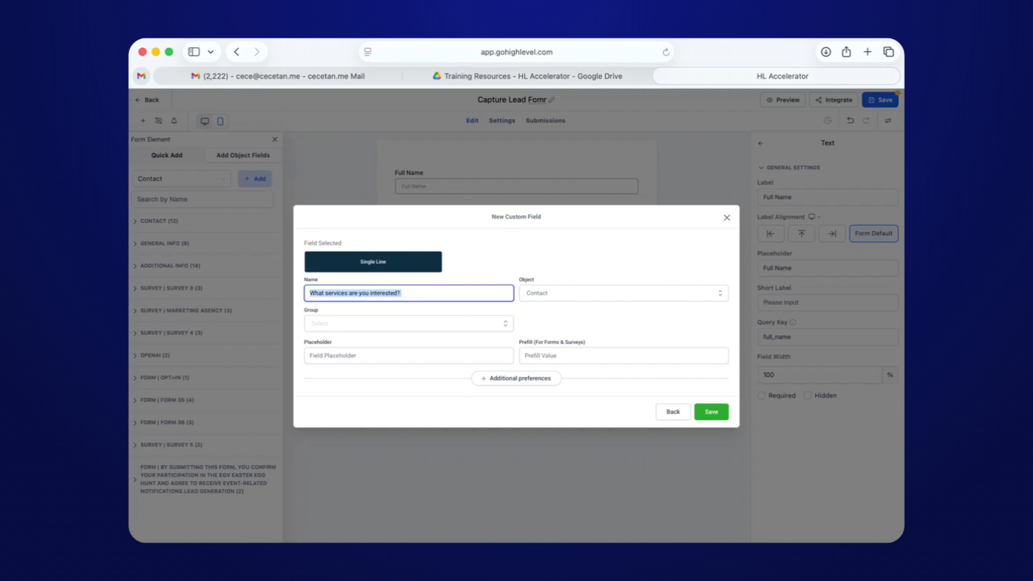
left_click(461, 328)
left_click(366, 341)
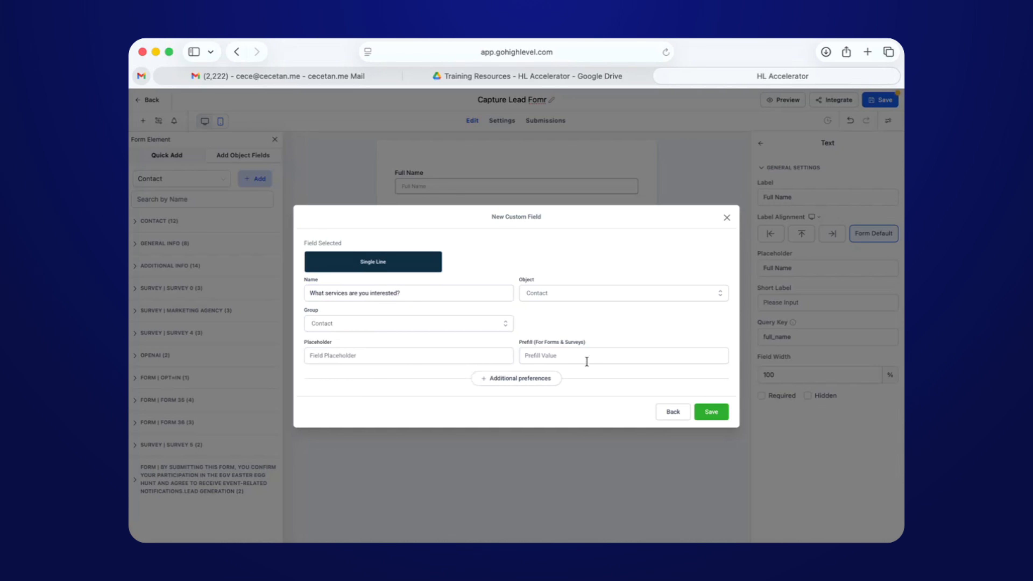
left_click(711, 411)
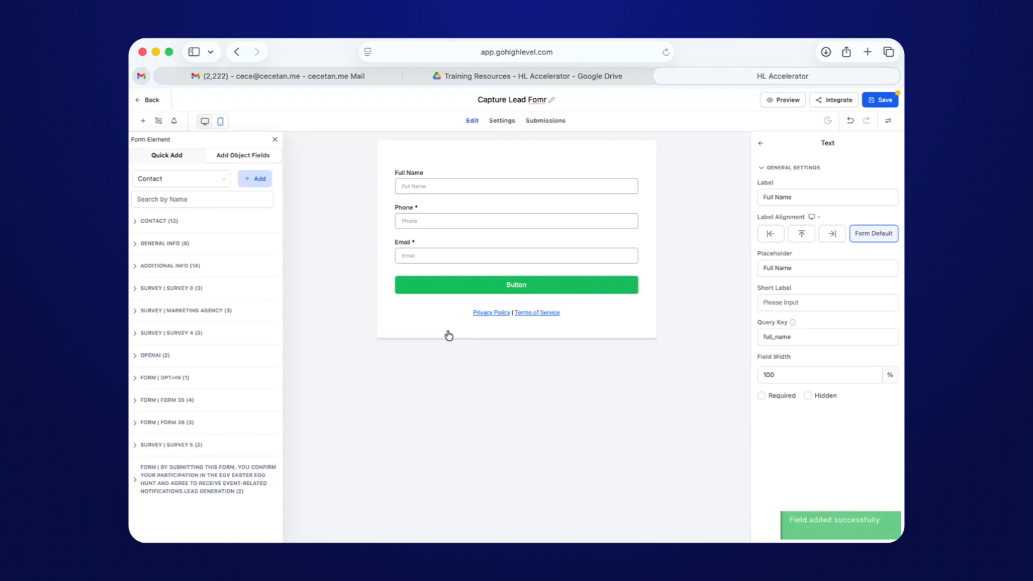
left_click(168, 221)
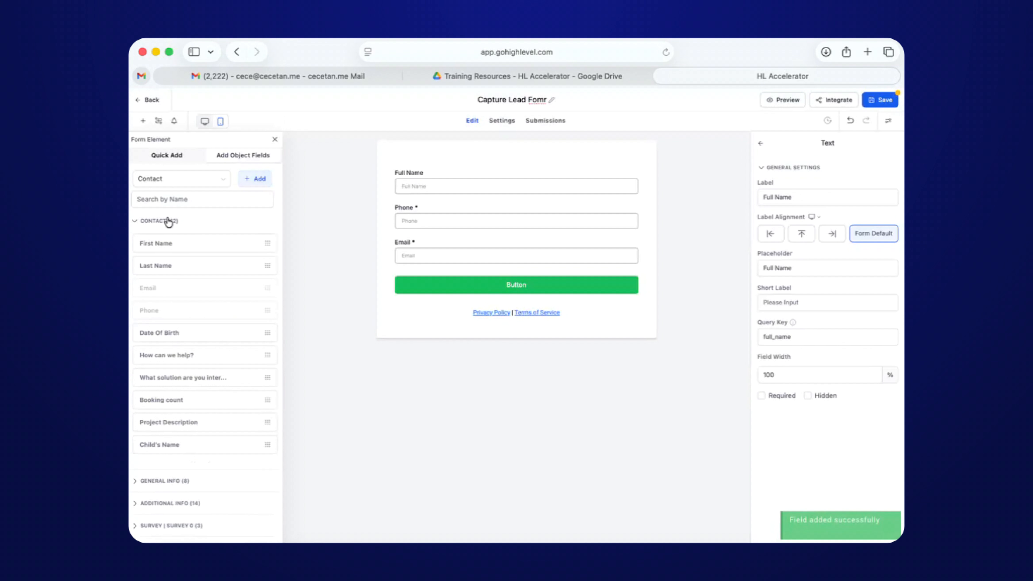
left_click(199, 201)
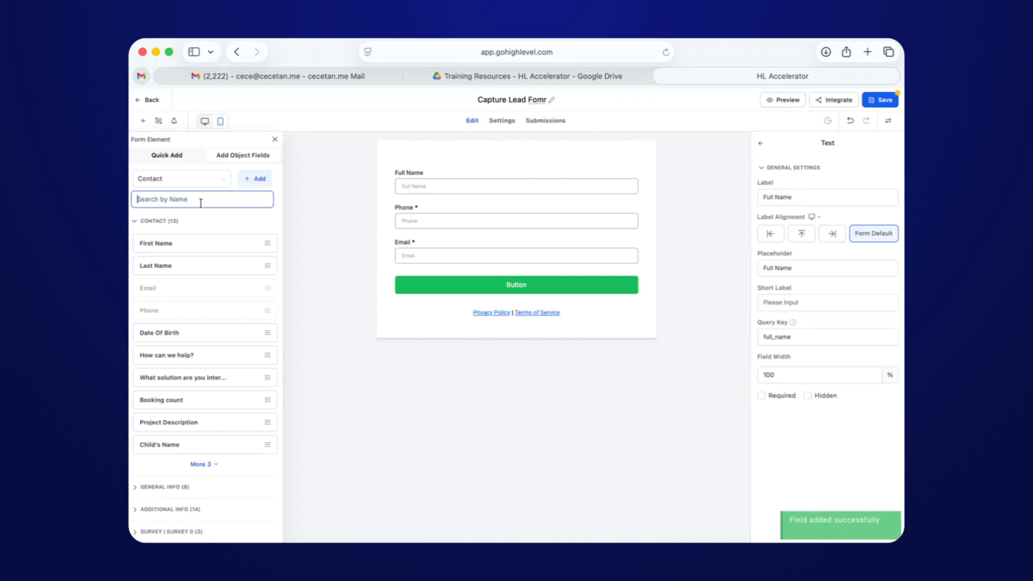
type("service")
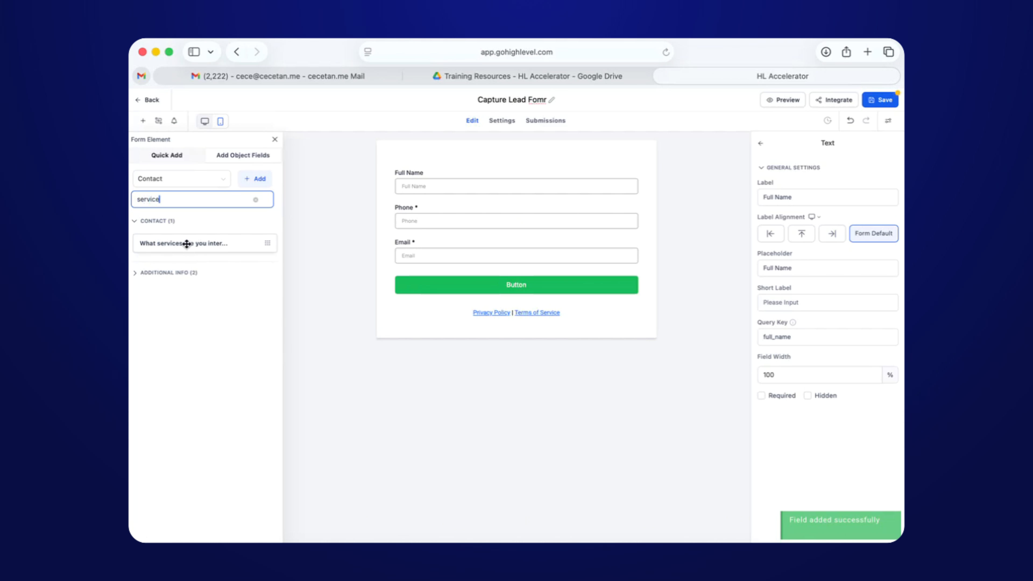
left_click_drag(182, 244, 432, 272)
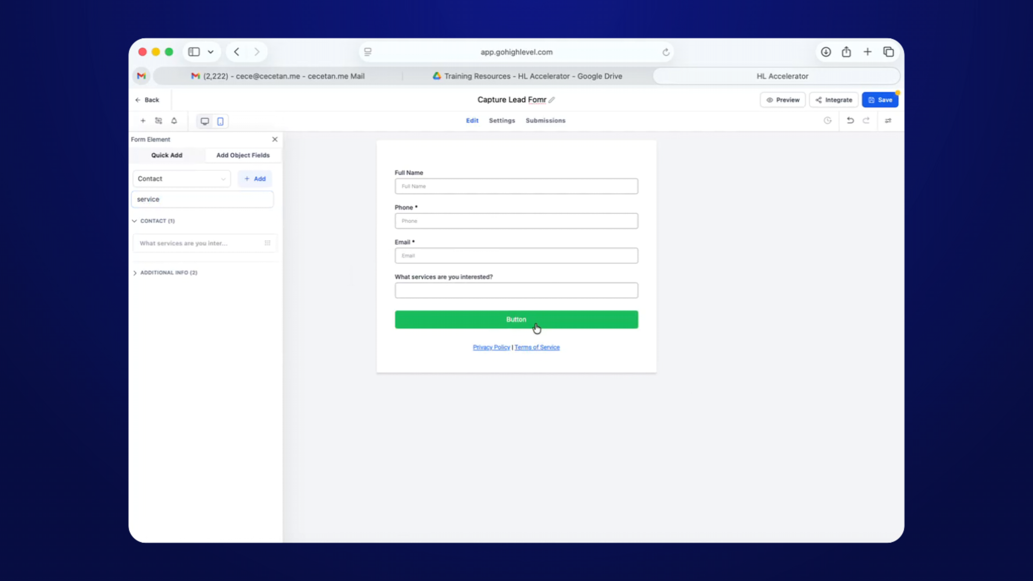
left_click(587, 348)
left_click(633, 339)
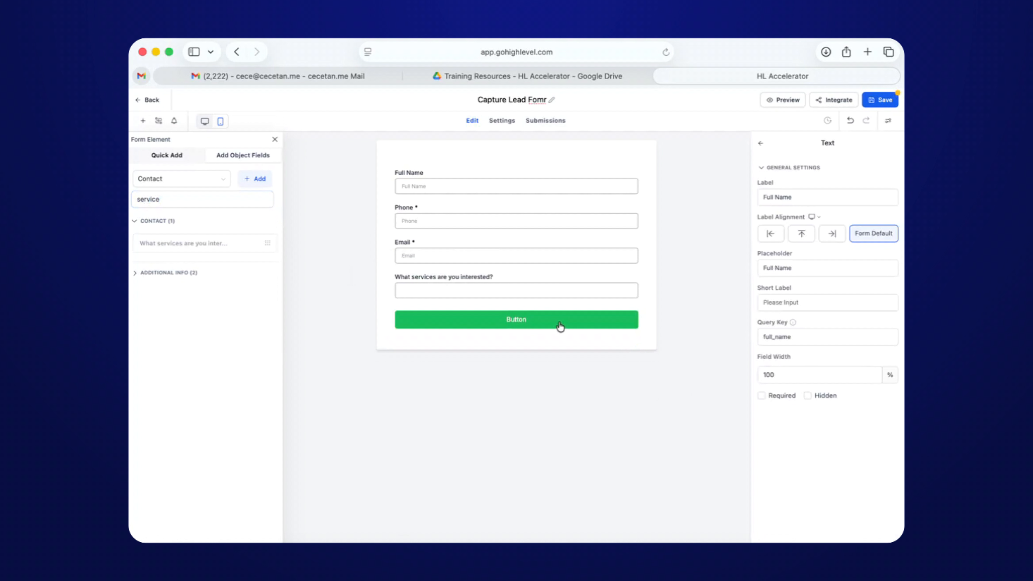
left_click(558, 325)
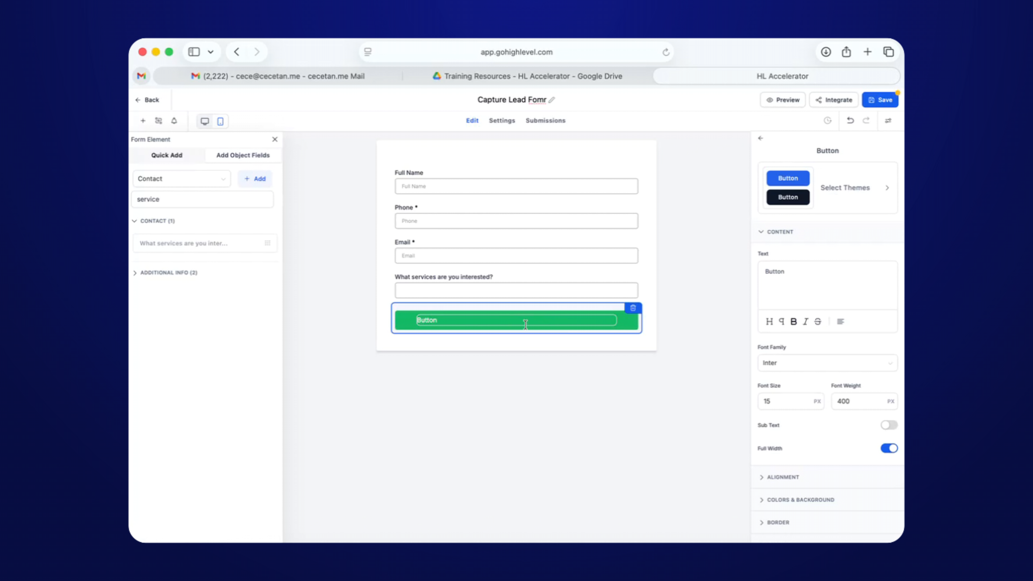
left_click(592, 335)
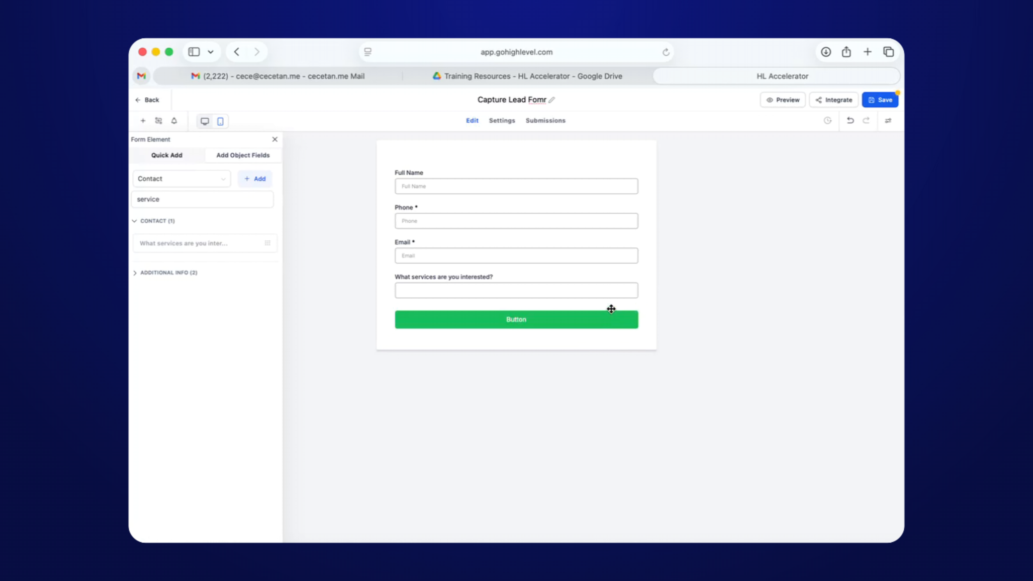
left_click(605, 314)
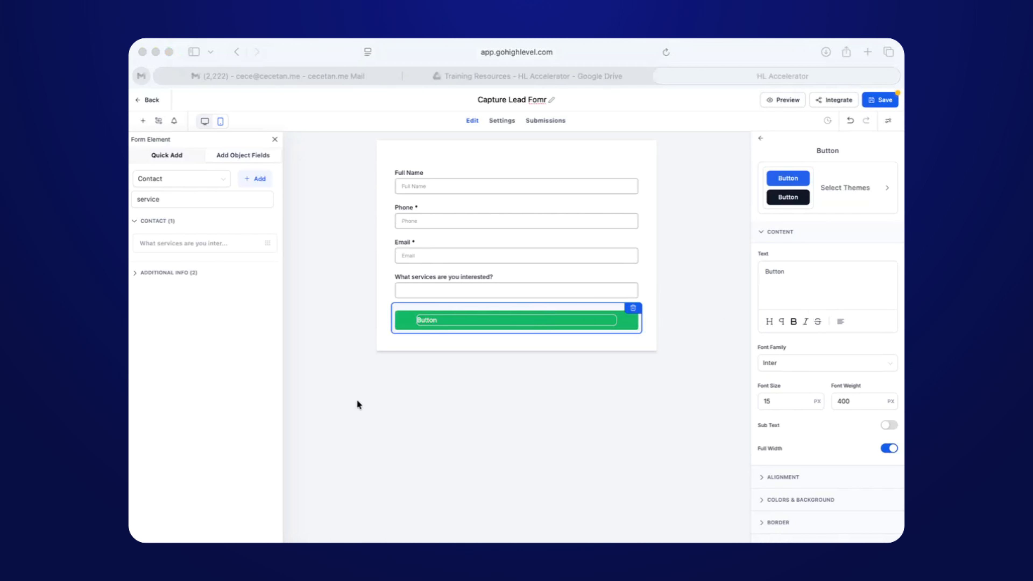
scroll(829, 382, "down", 4)
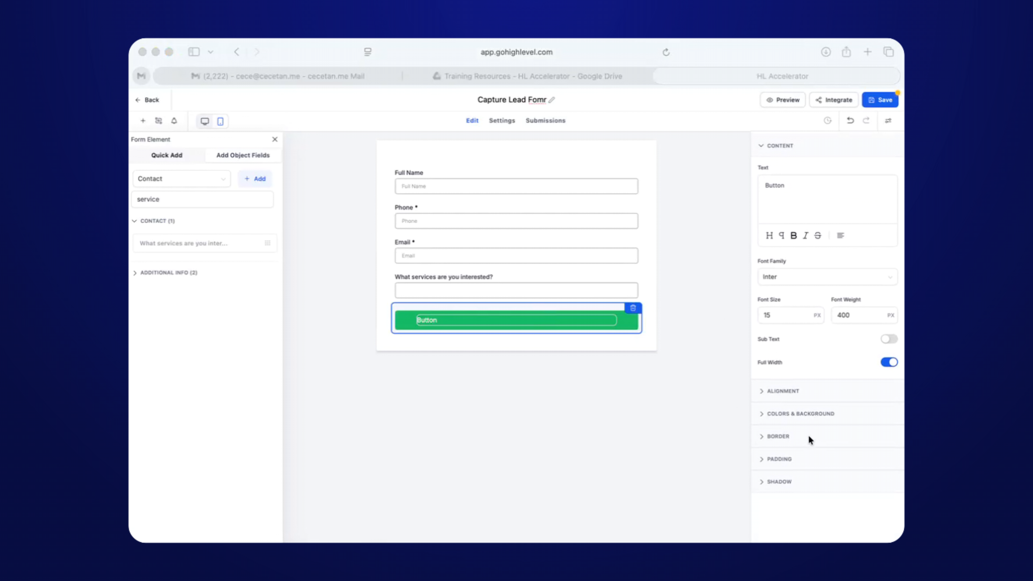
left_click(660, 422)
left_click(661, 358)
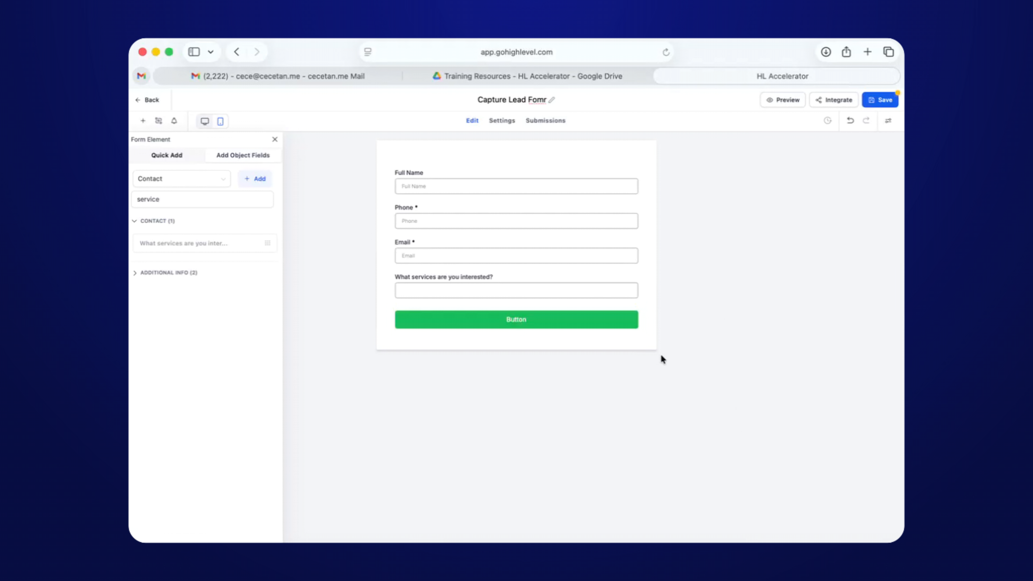
left_click(606, 323)
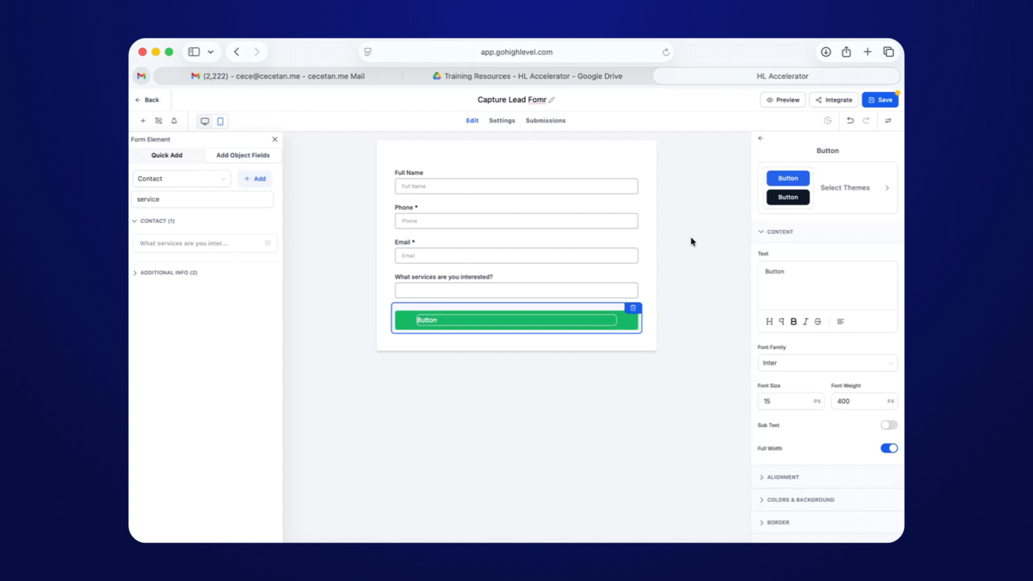
In the form's Settings, change the On Submit action from Message to Open URL.
left_click(651, 158)
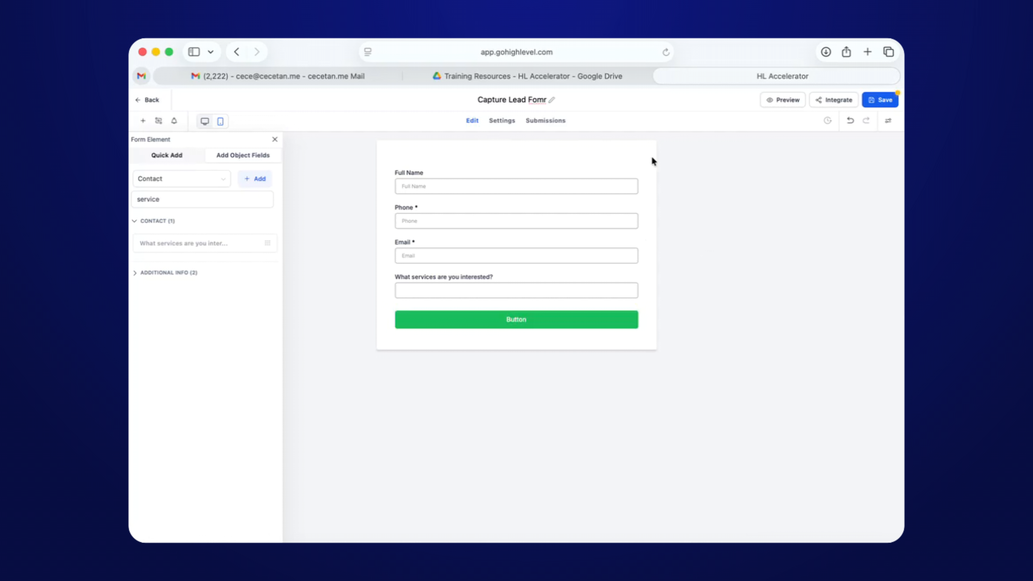
left_click(508, 121)
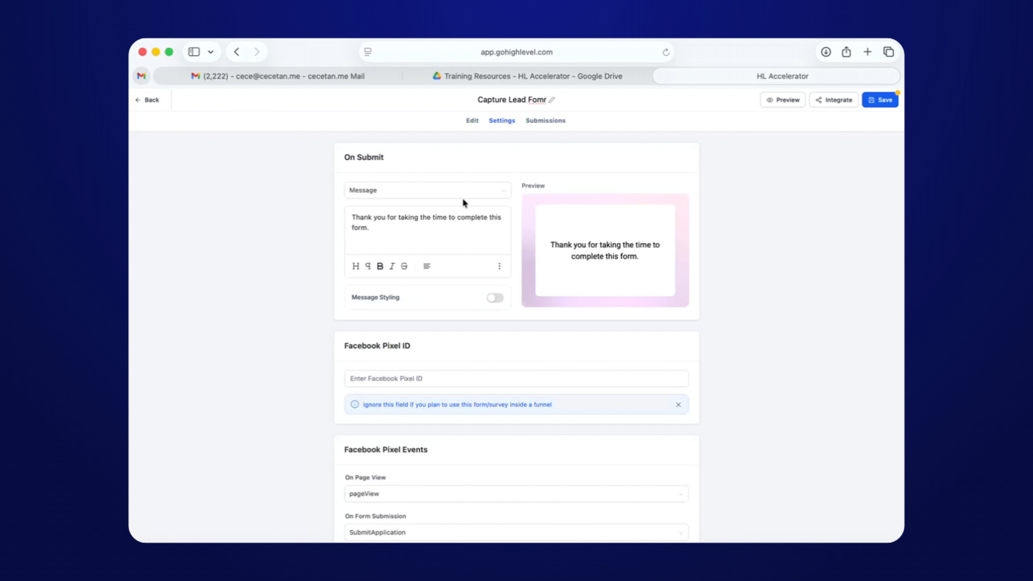
left_click(416, 194)
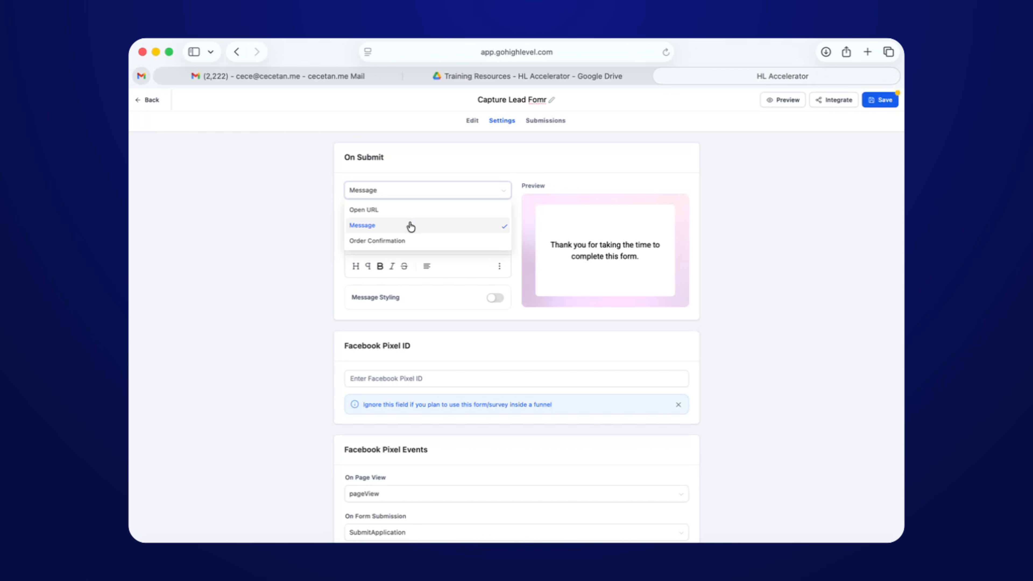
left_click(403, 234)
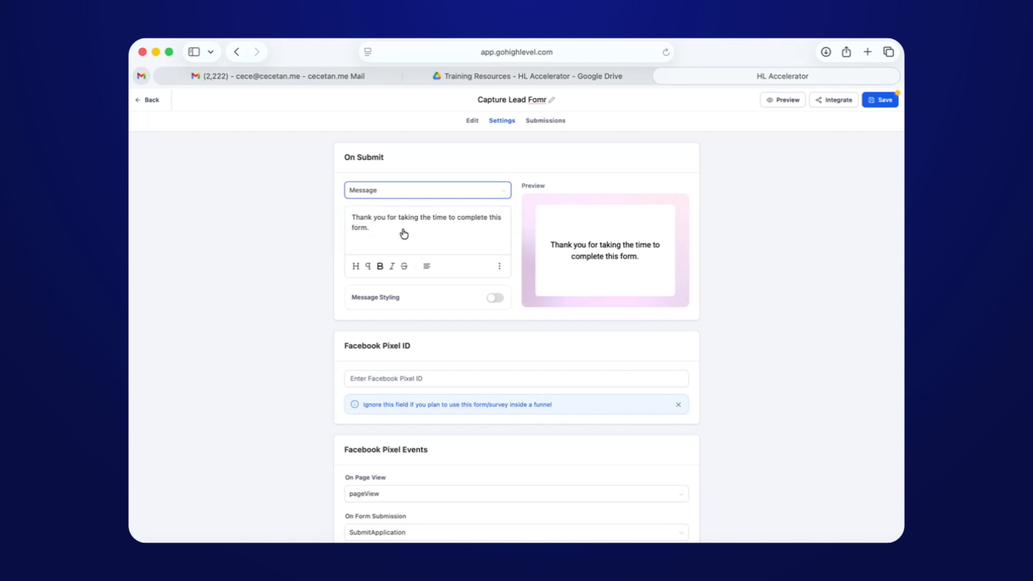
left_click(456, 191)
left_click(416, 212)
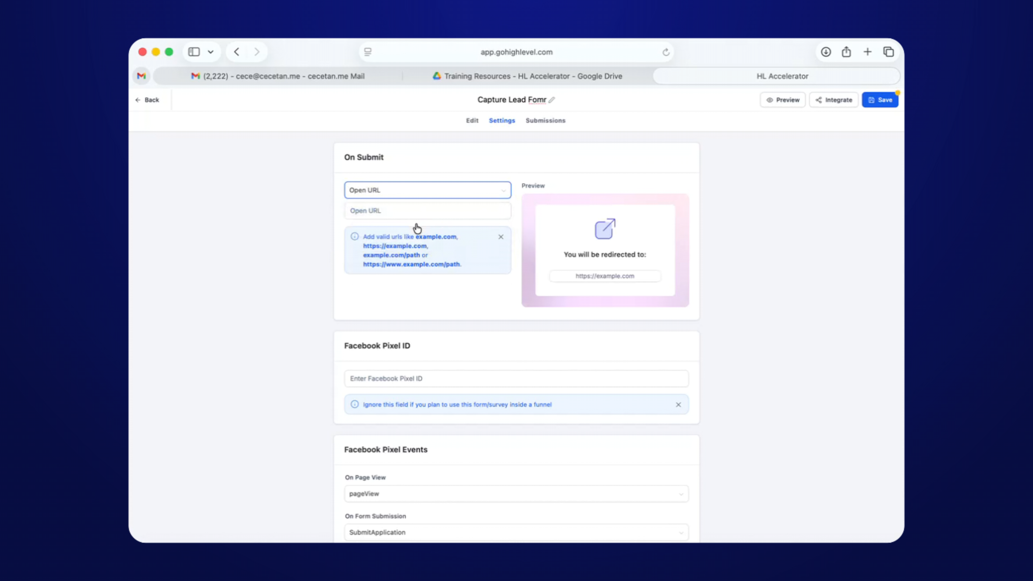
Keep Open URL selected and focus the redirect address field before going to Google Drive.
left_click(417, 211)
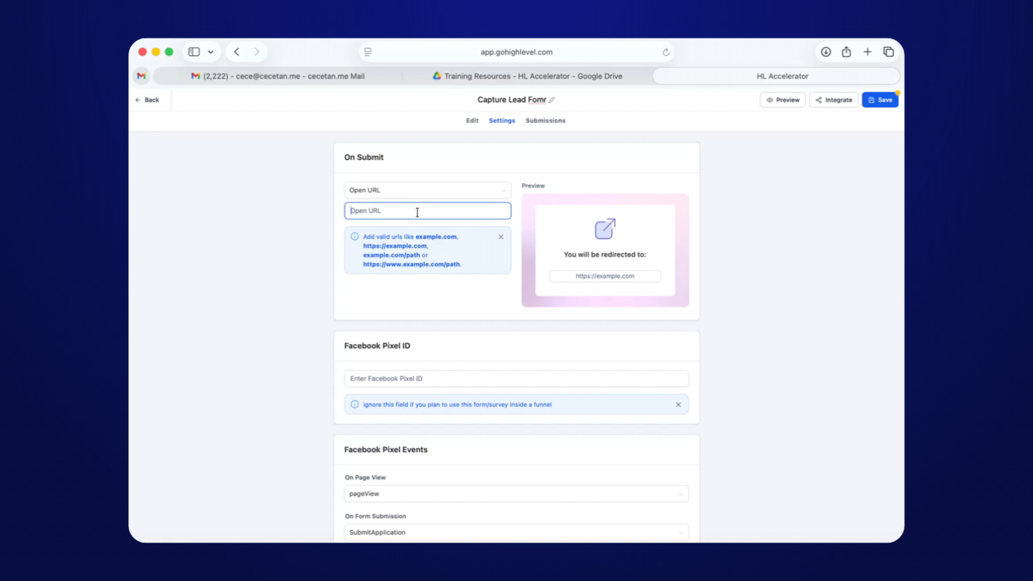
left_click(431, 193)
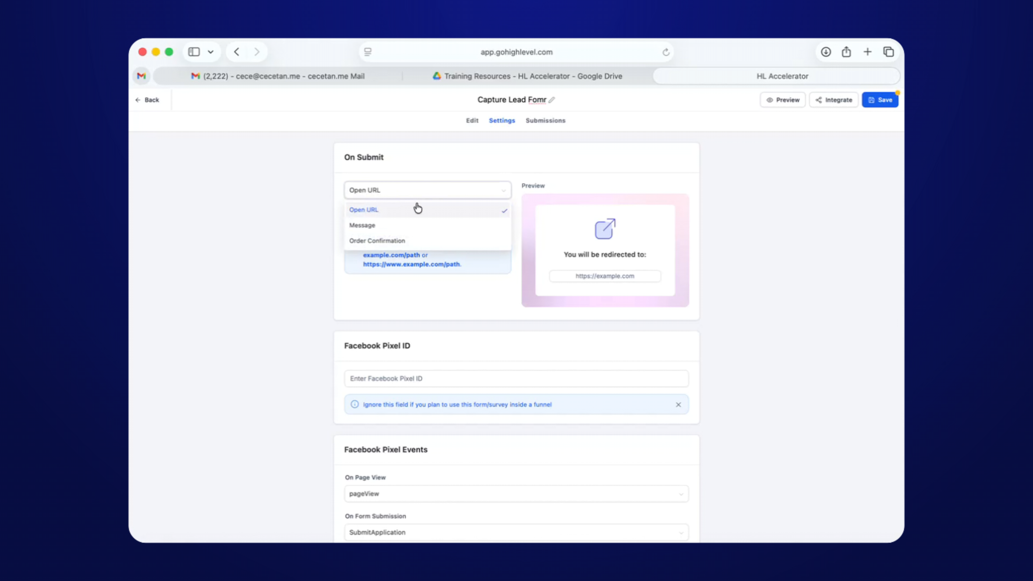
left_click(410, 215)
left_click(408, 213)
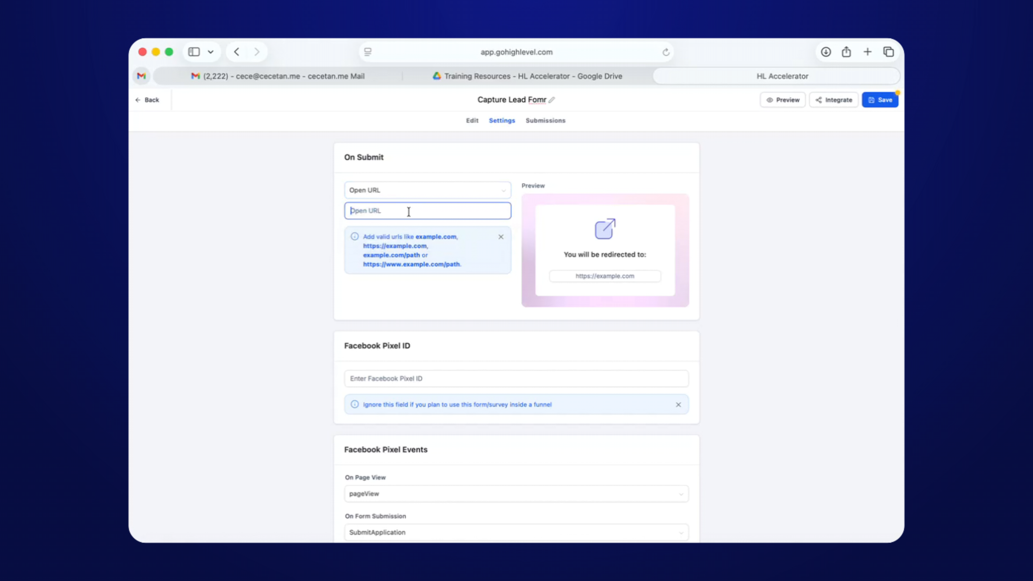
left_click(539, 80)
Share UPDATED MODULE with anyone with the link and copy its link.
left_click(368, 265)
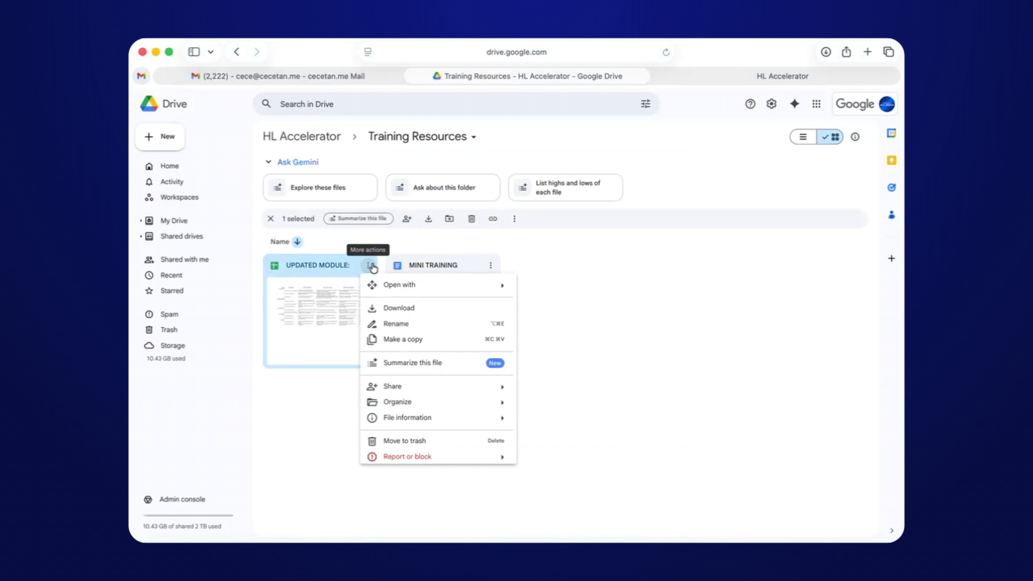
mouse_move(408, 387)
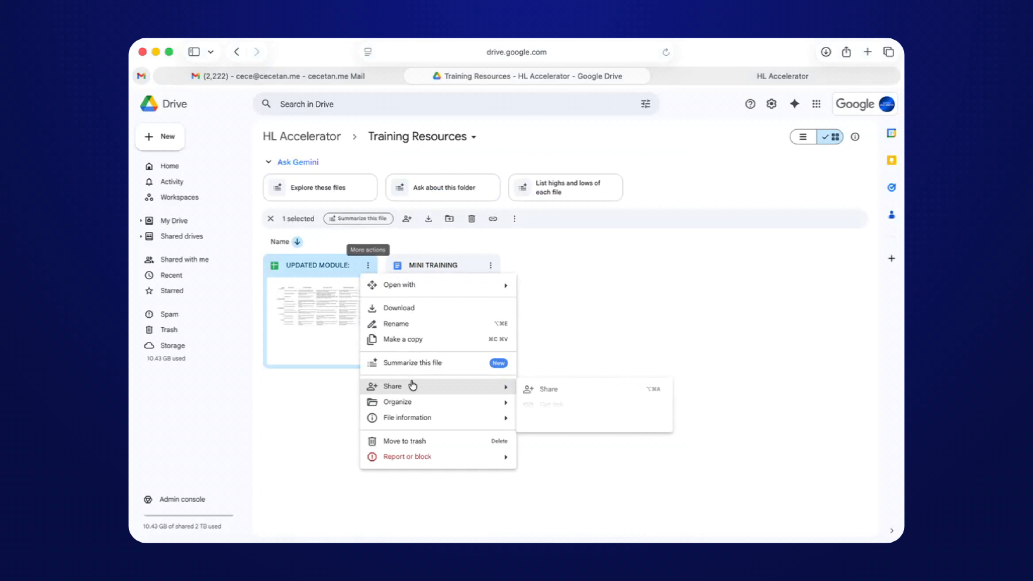
left_click(551, 406)
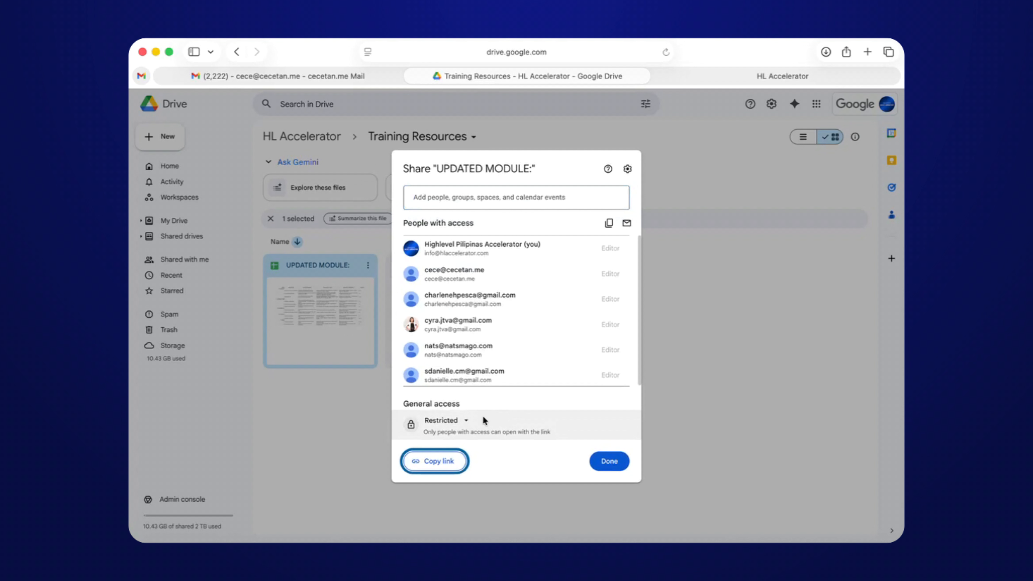
left_click(468, 421)
left_click(447, 505)
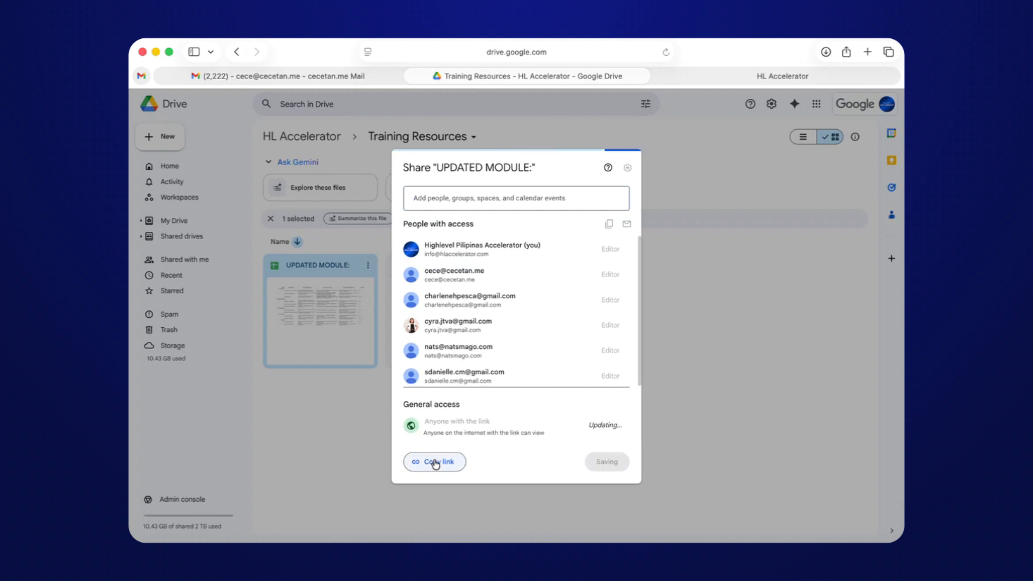
left_click(435, 462)
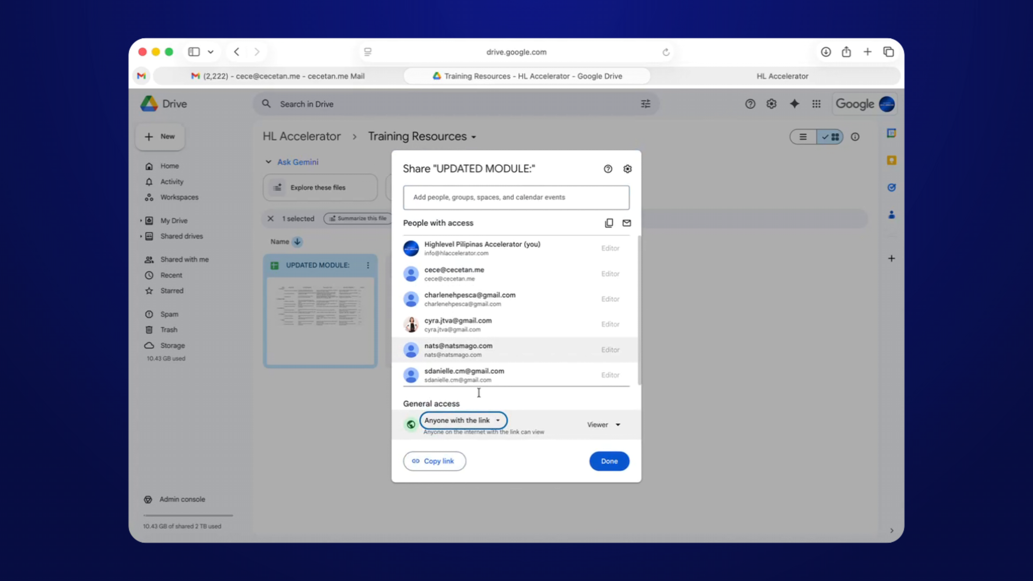
left_click(441, 461)
Paste the sheet link as the form's Open URL redirect address.
left_click(768, 76)
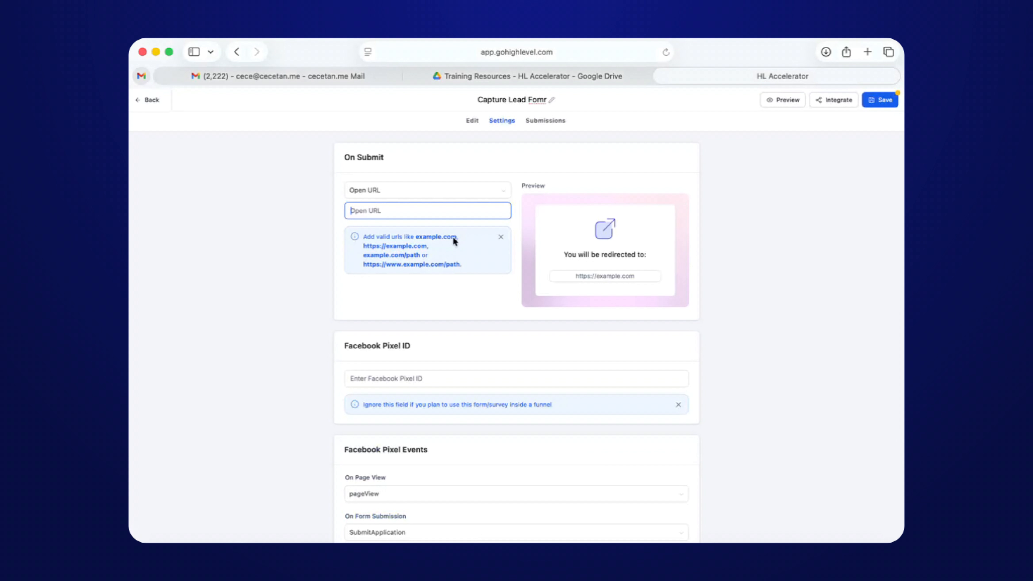
key("super+v")
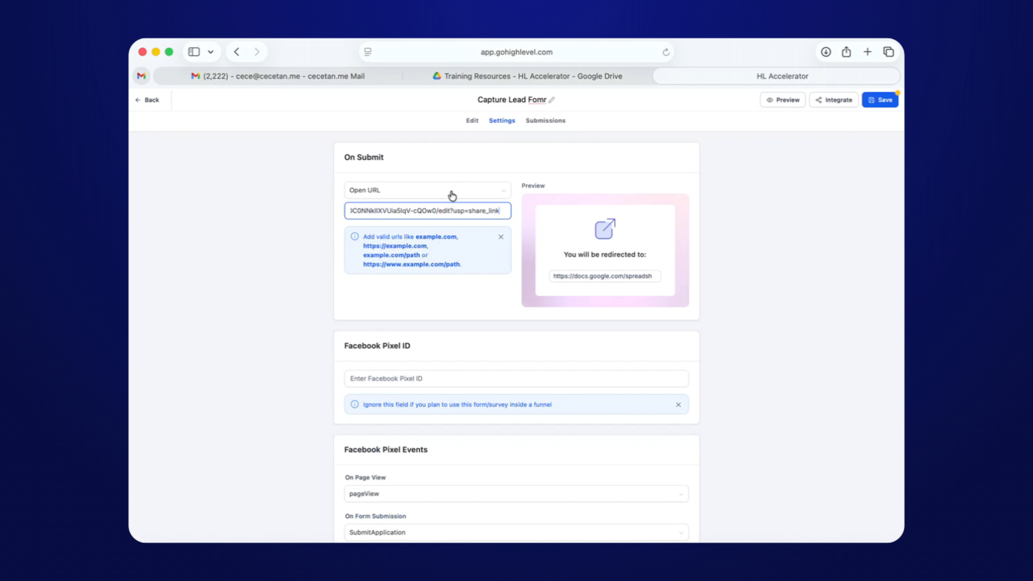
left_click(472, 121)
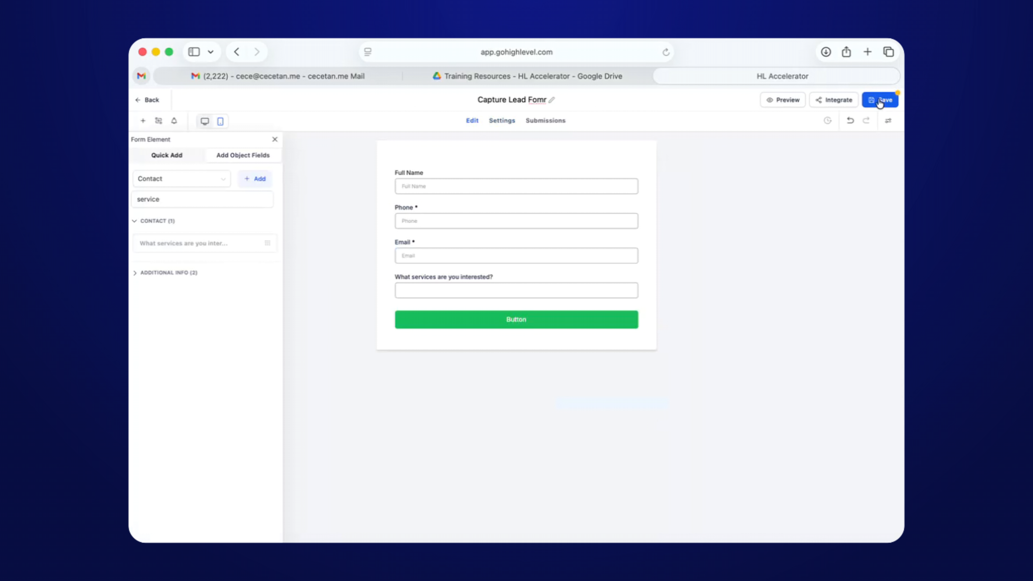
Correct the form title to 'Capture Lead Form' and save the form.
left_click(879, 100)
left_click(545, 102)
key("BackSpace")
key("BackSpace")
type("rm")
left_click(746, 178)
left_click(880, 100)
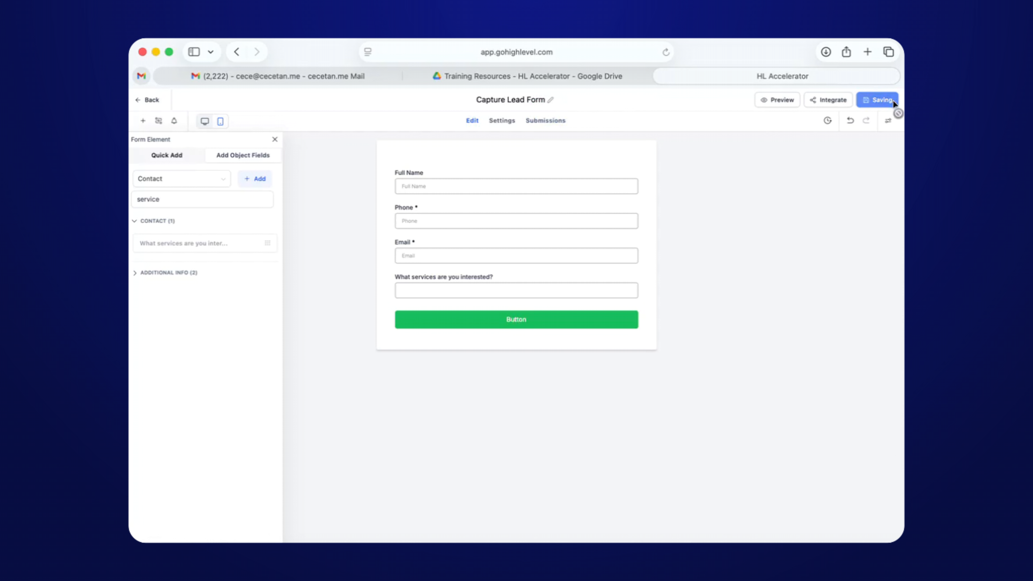
Copy the form's public share link from Integrate > Share.
left_click(830, 105)
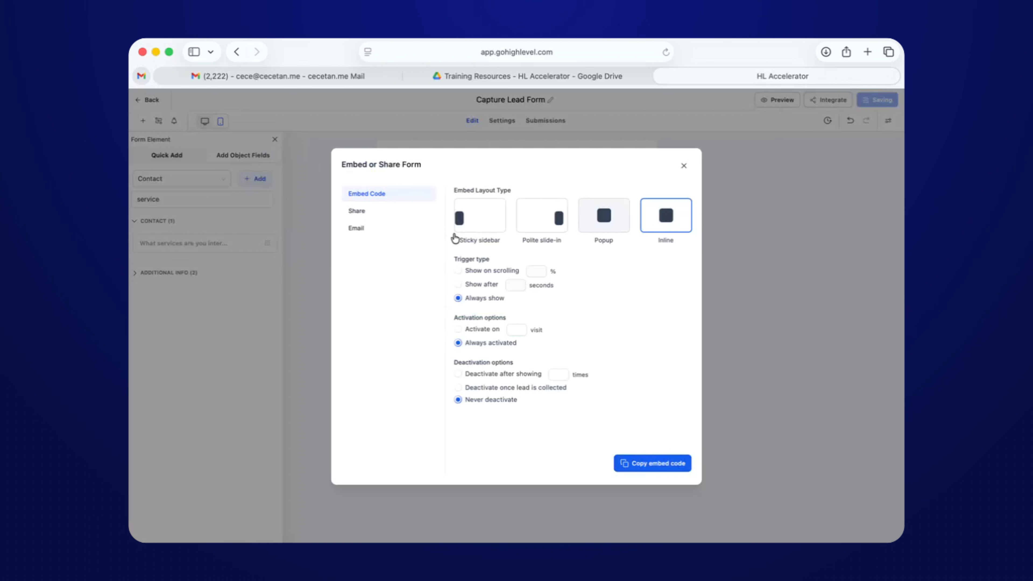
left_click(365, 219)
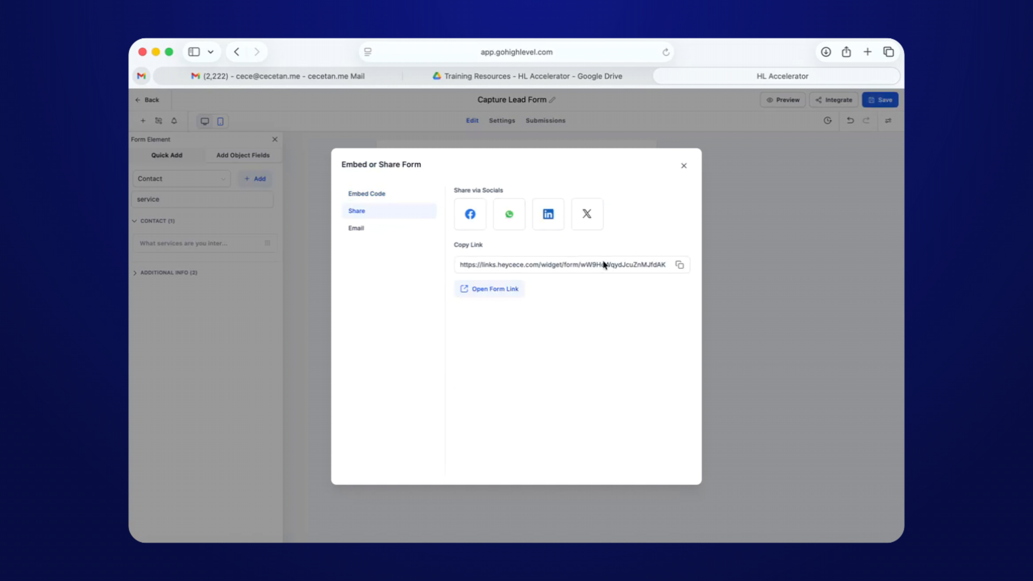
left_click(680, 265)
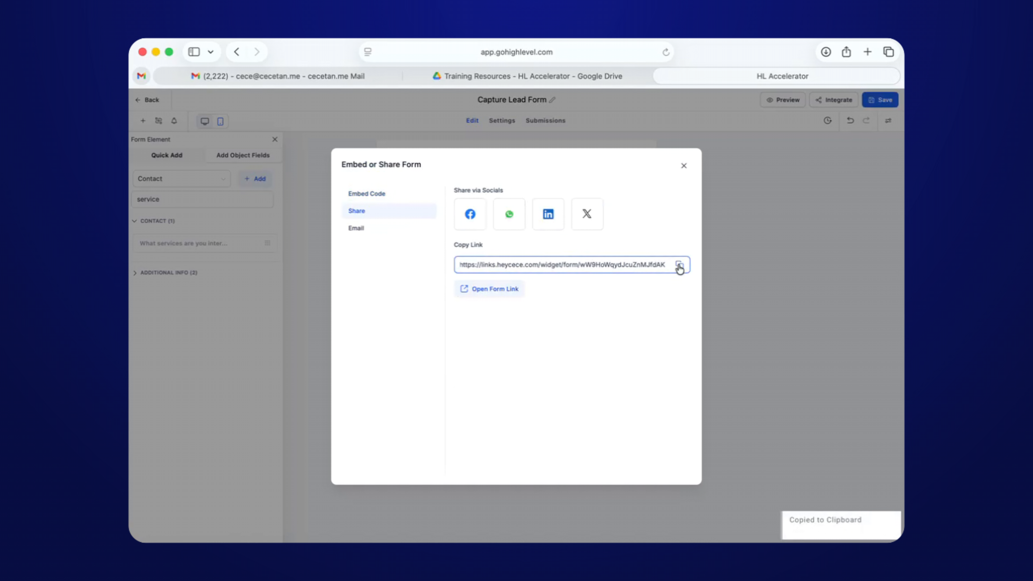
Load the copied public form link in a new browser tab.
left_click(867, 52)
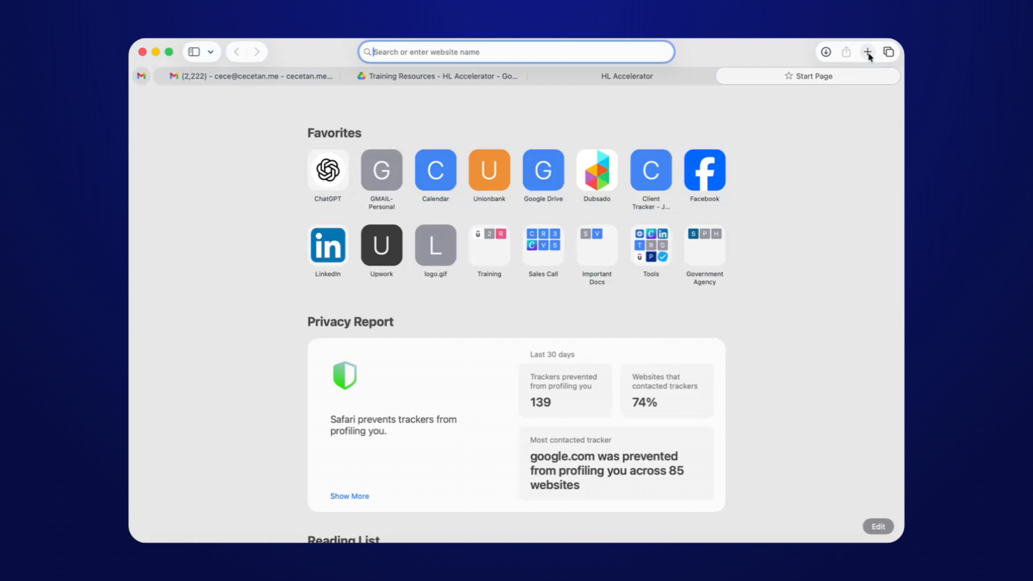
key("super+v")
key("Return")
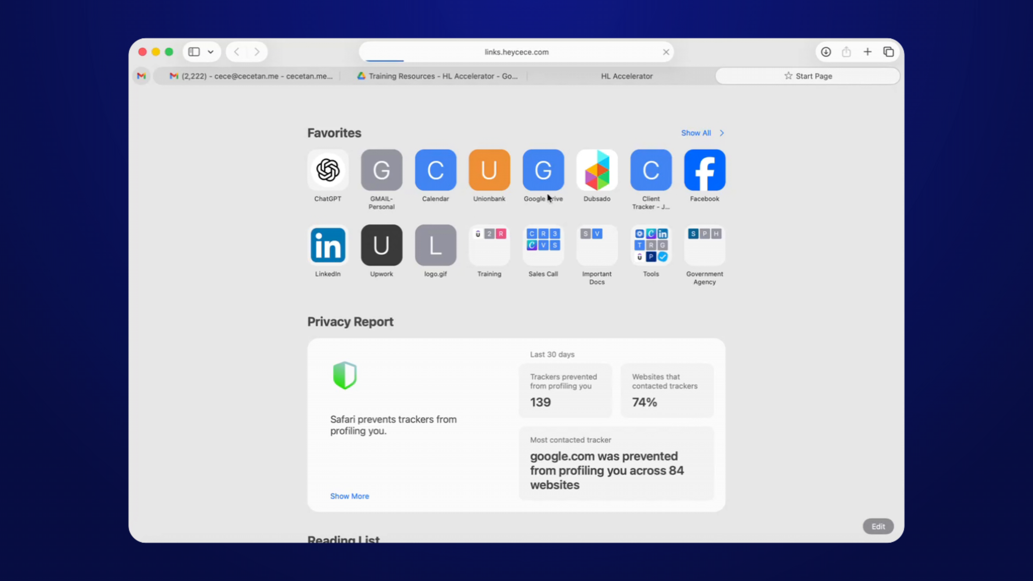
left_click(608, 81)
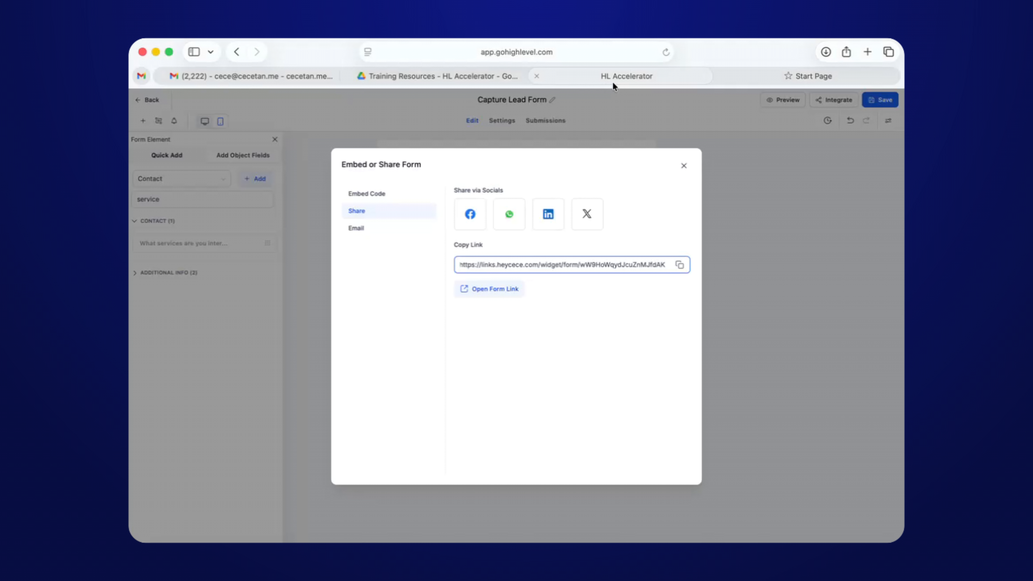
left_click(787, 78)
Fill the form with a test contact's full name, phone, e-mail and services answer.
left_click(434, 160)
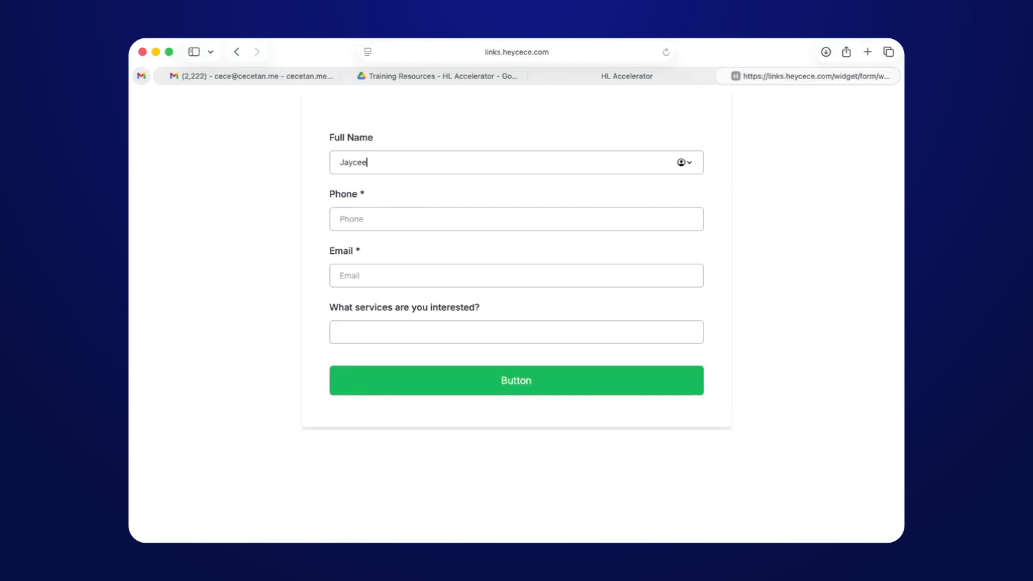
key("Tab")
left_click(443, 155)
left_click(388, 212)
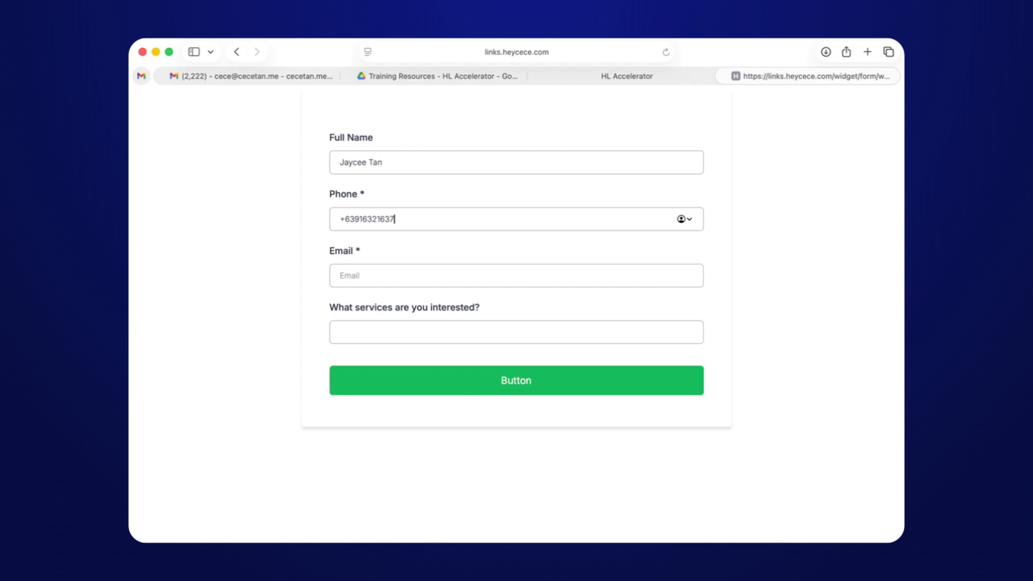
key("Tab")
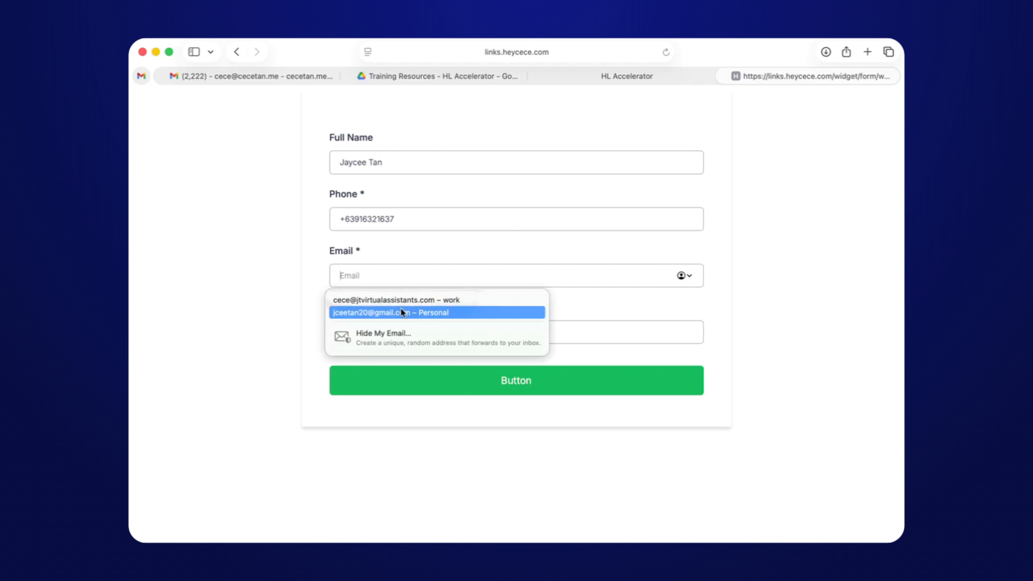
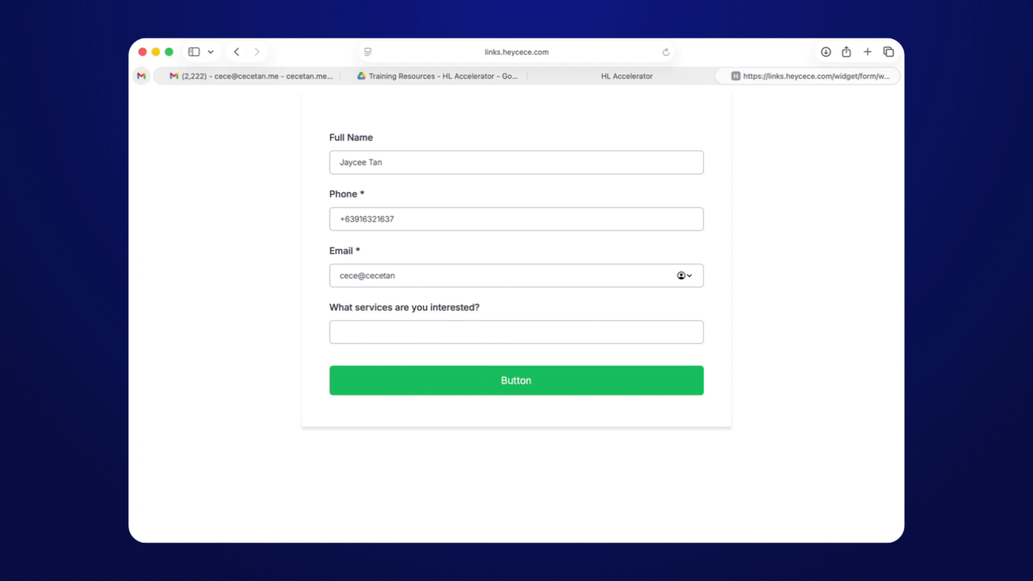
key("Tab")
type("Yhdsjahda")
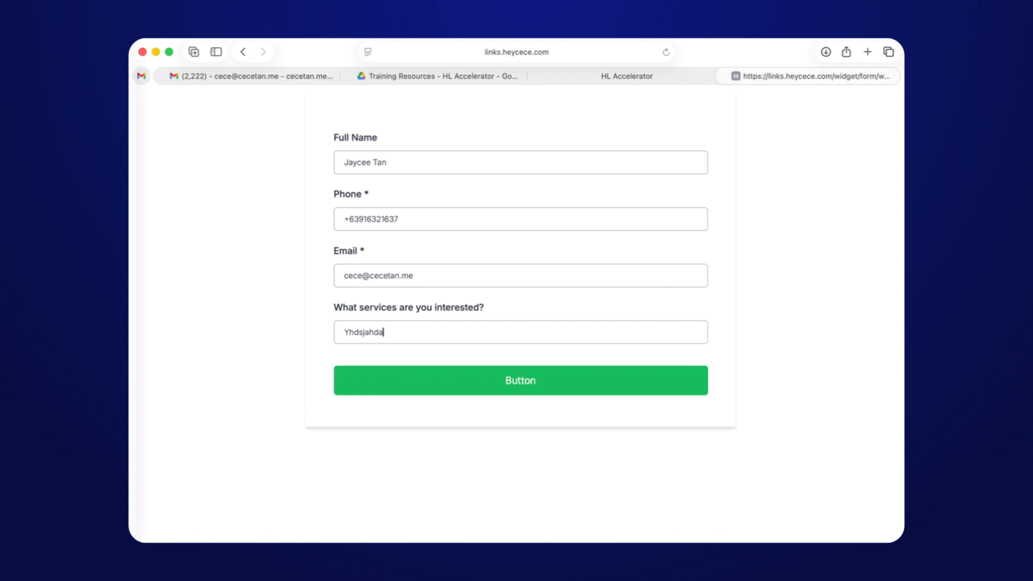
Submit the form, then start fixing the rejected phone number.
left_click(512, 391)
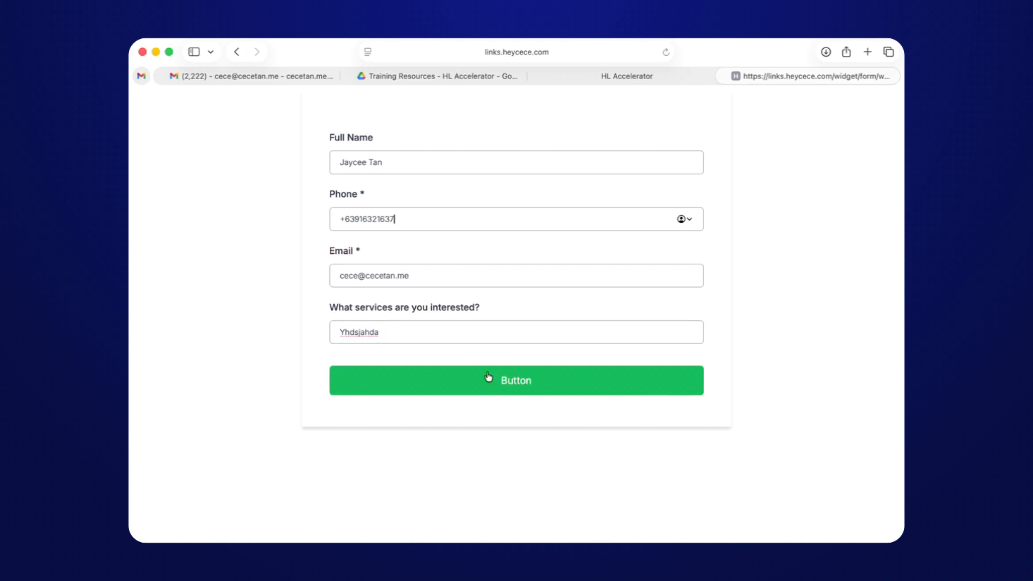
left_click(484, 386)
key("BackSpace")
key("BackSpace")
type("asd")
key("BackSpace")
key("BackSpace")
Finish correcting the phone number and resubmit, landing on the UPDATED MODULE sheet.
type("831")
left_click(516, 380)
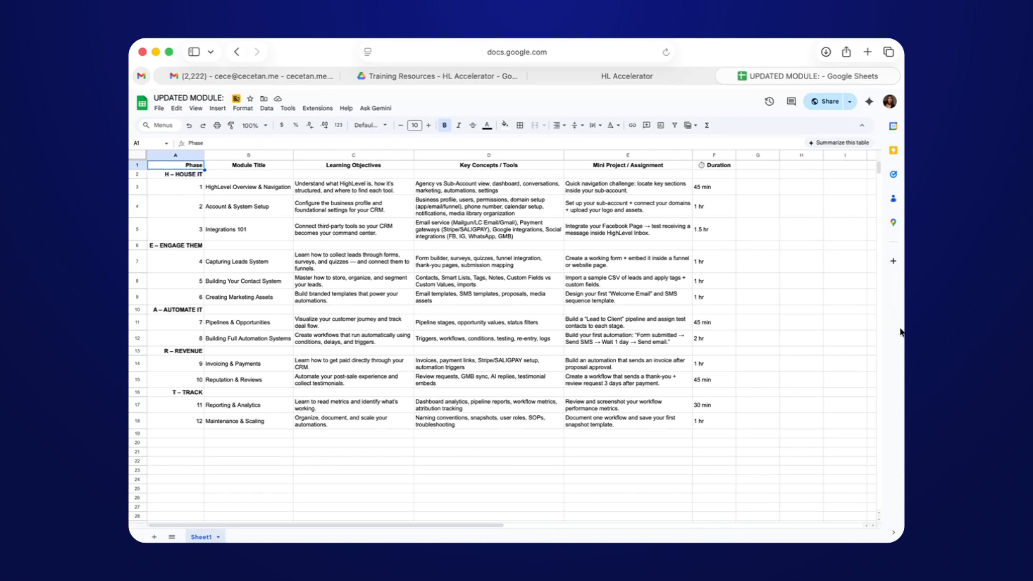
Close the Embed or Share dialog, leave the form editor, and open Automation workflows.
left_click(657, 82)
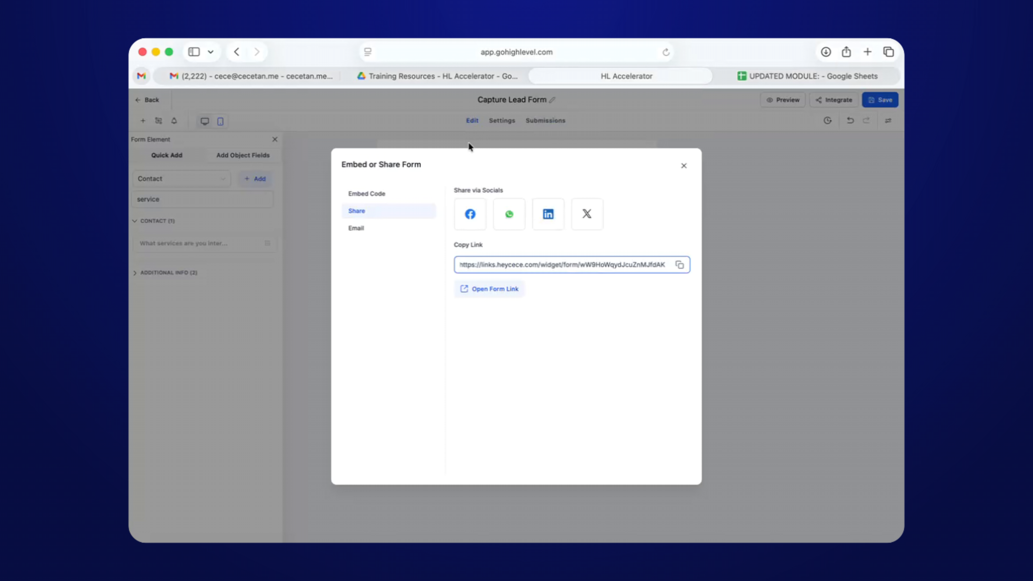
left_click(684, 165)
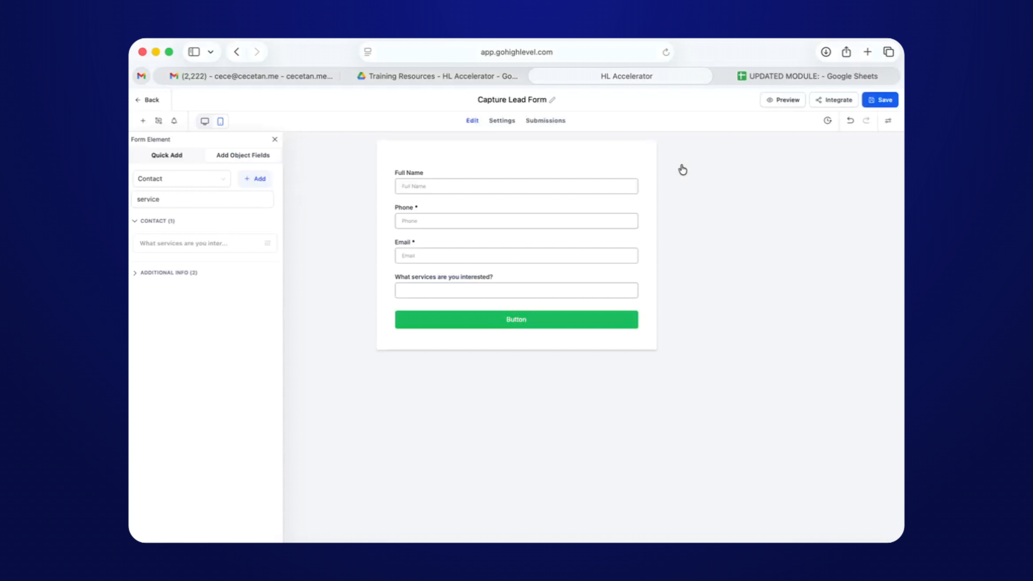
left_click(152, 104)
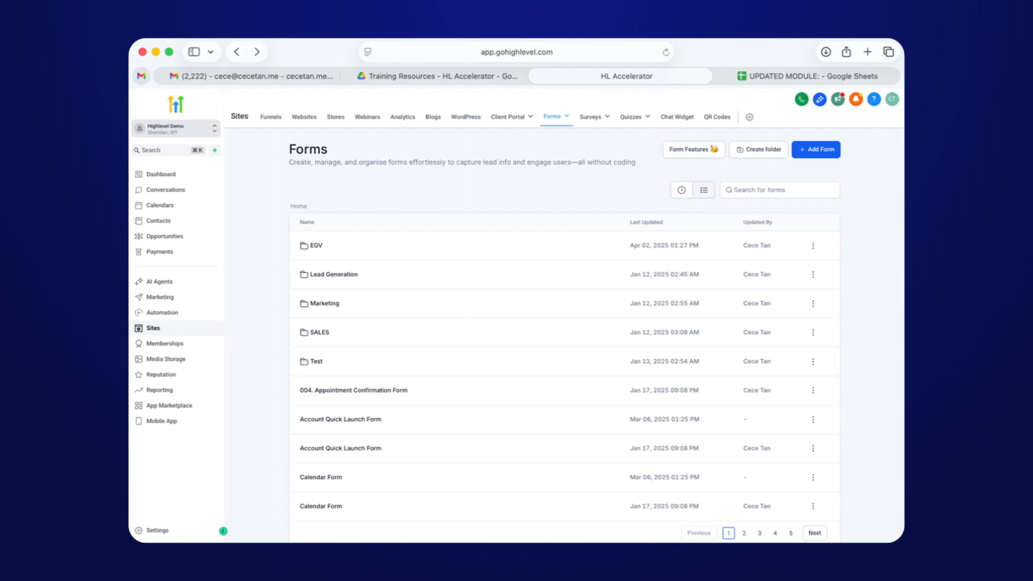
left_click(184, 321)
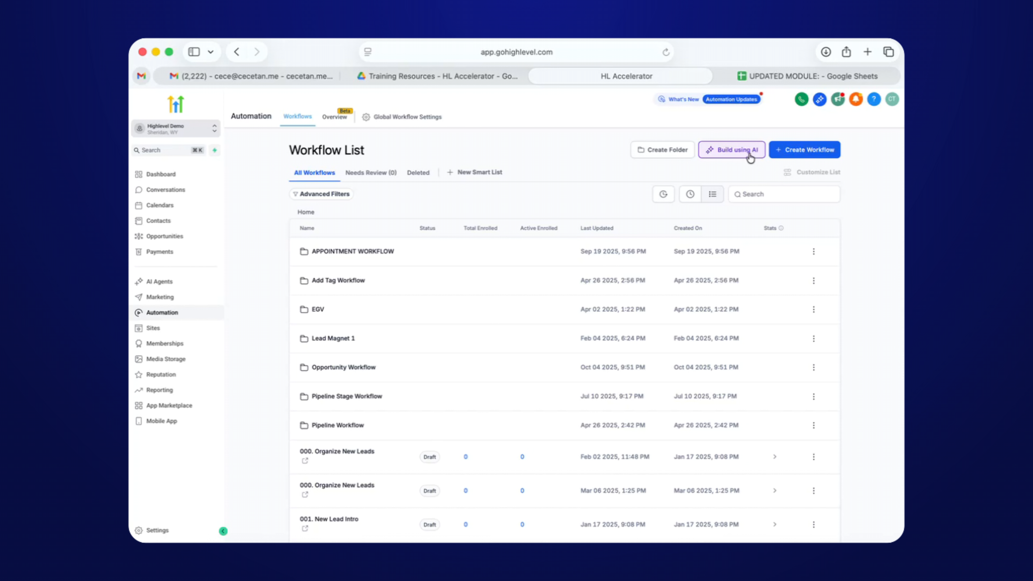
left_click(799, 155)
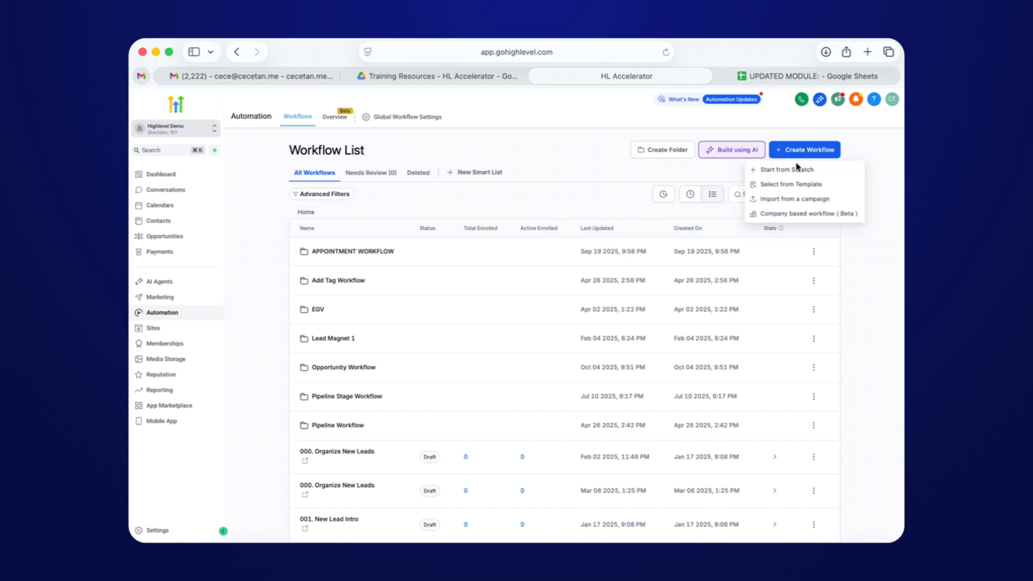
left_click(694, 244)
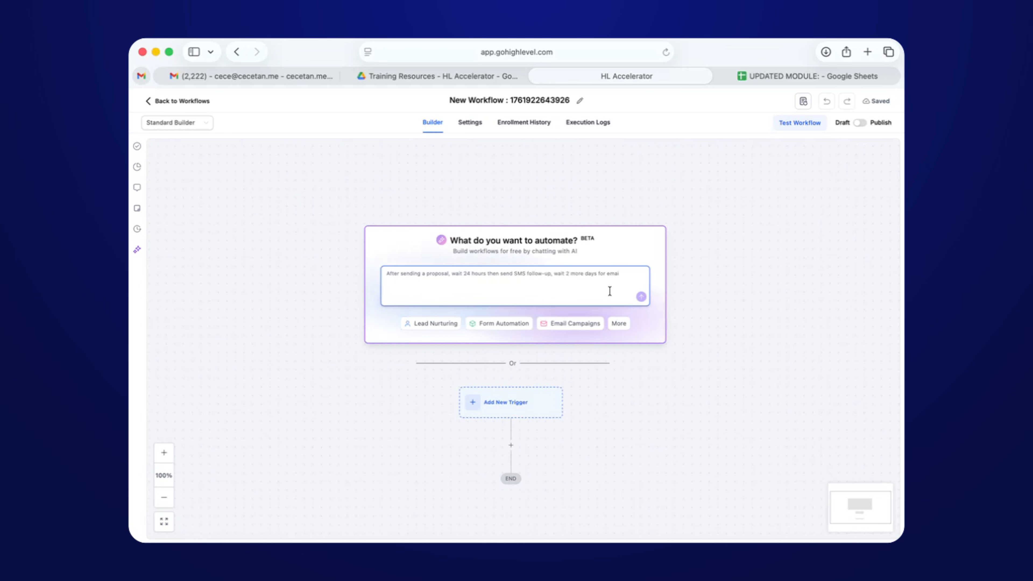
scroll(581, 362, "down", 3)
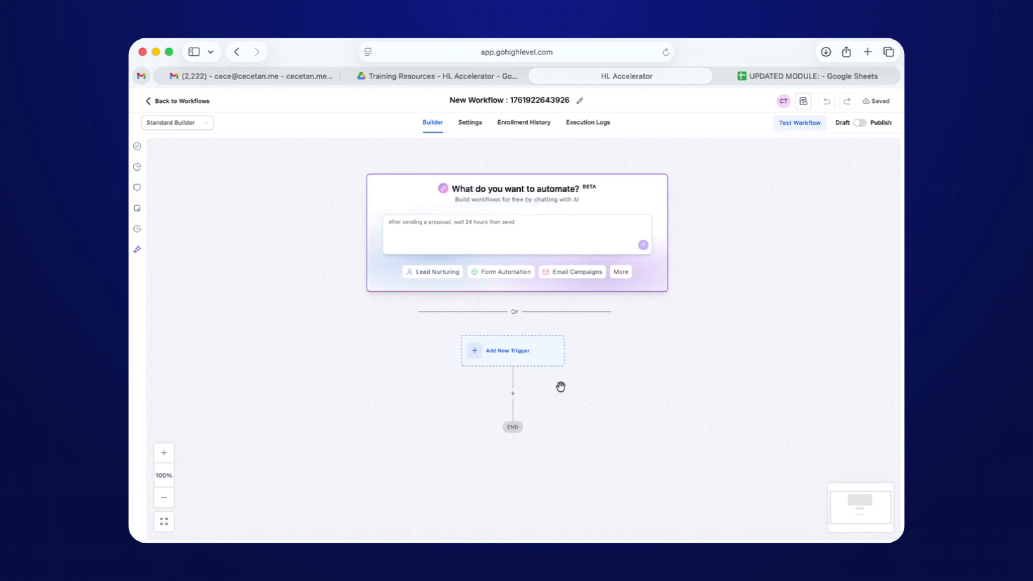
scroll(560, 387, "down", 2)
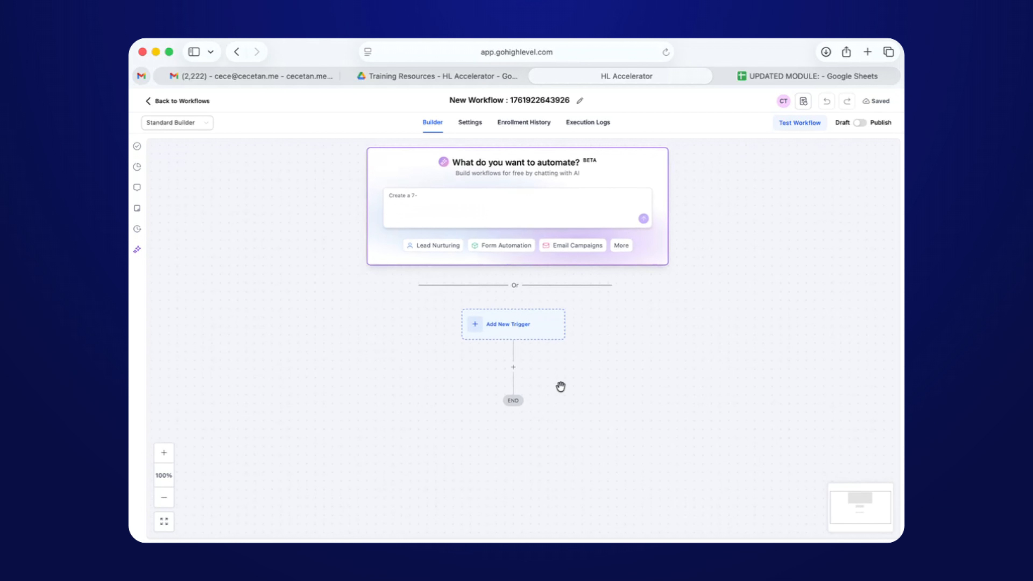
scroll(560, 387, "down", 2)
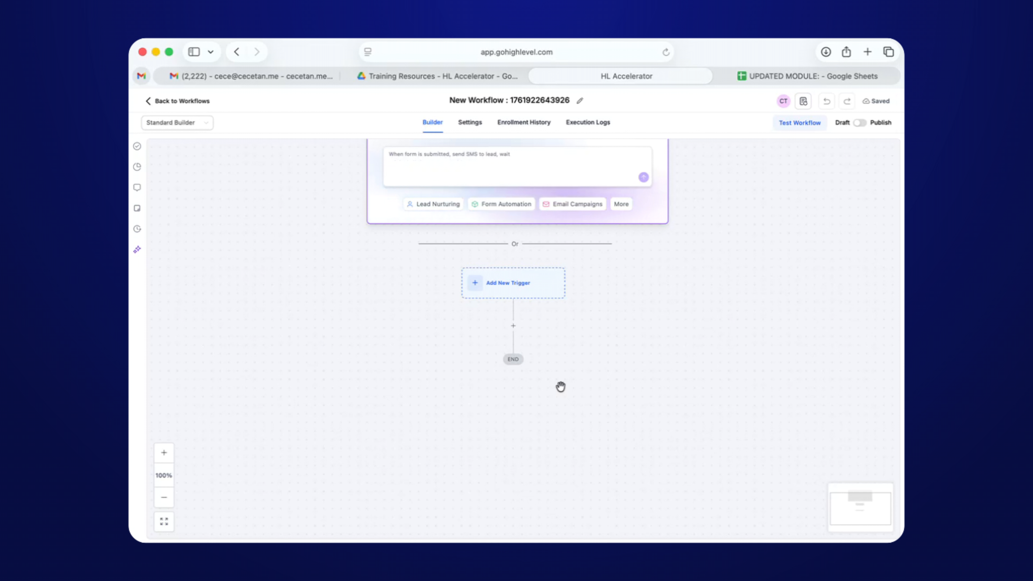
Replace the workflow title with 'Lead Magnet Workflow' and save it.
left_click(513, 101)
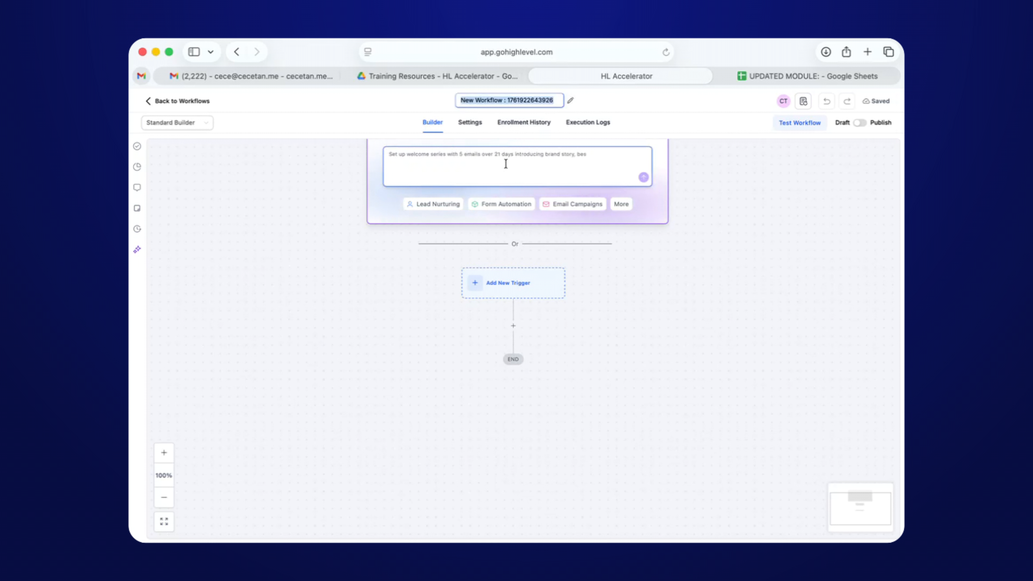
type("ber benefits")
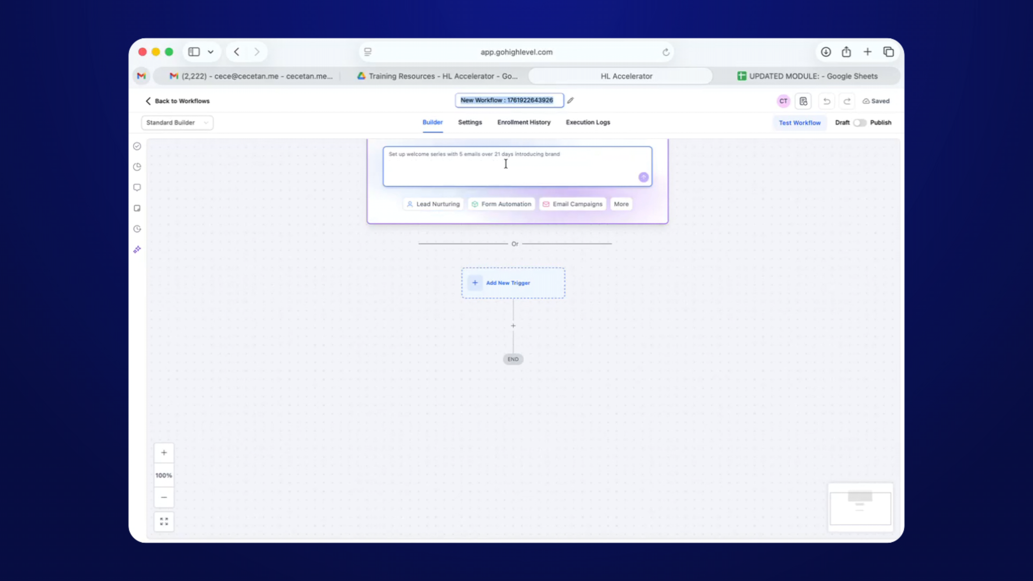
type("Lead Magnet")
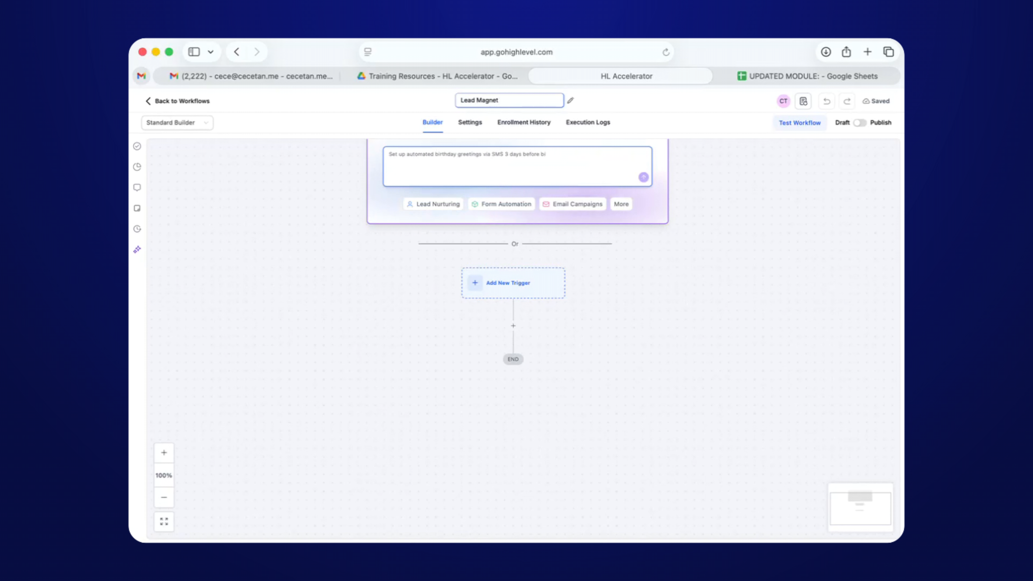
type(" Workflow")
left_click(614, 385)
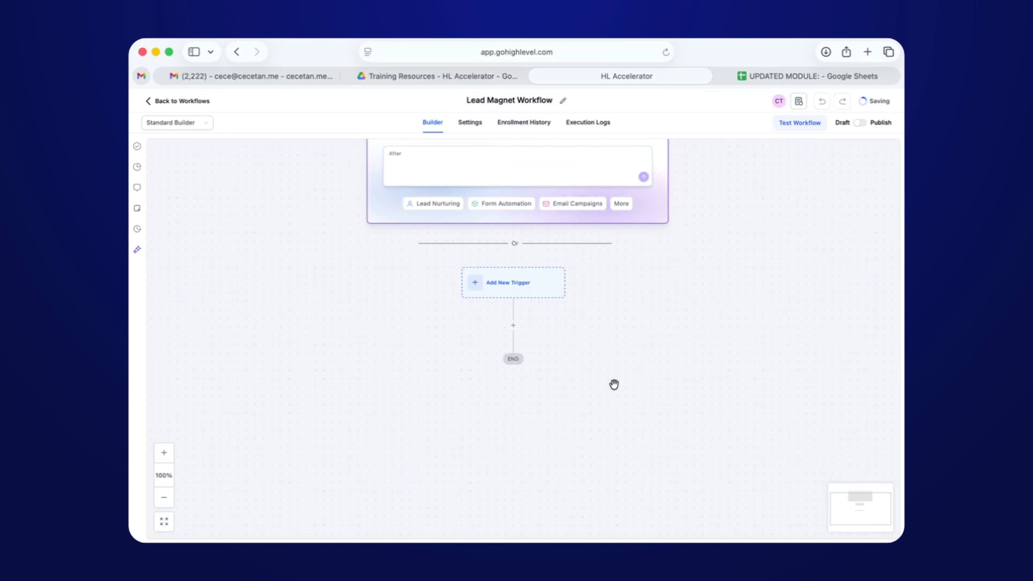
scroll(519, 284, "up", 3)
scroll(519, 286, "up", 2)
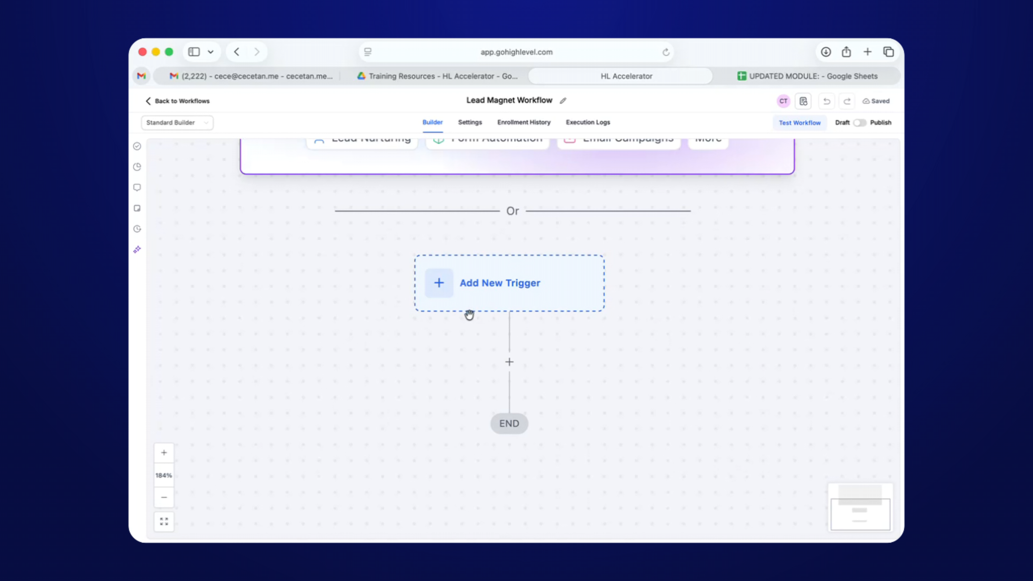
scroll(468, 314, "down", 6)
Fill the AI prompt with the Form Automation example and zoom the canvas to Add New Trigger.
left_click(427, 205)
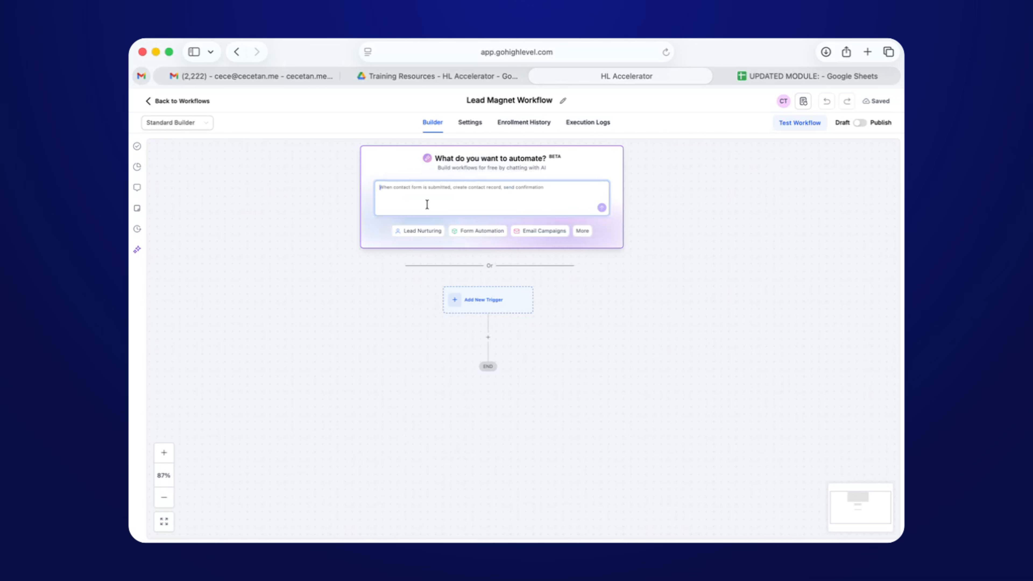
left_click(478, 234)
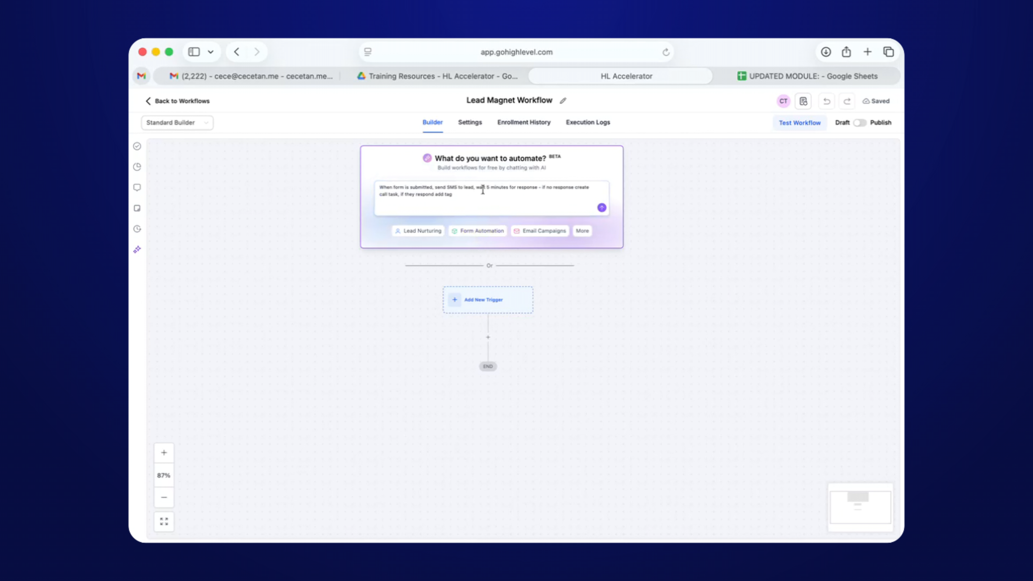
left_click(444, 195)
left_click_drag(464, 199, 490, 231)
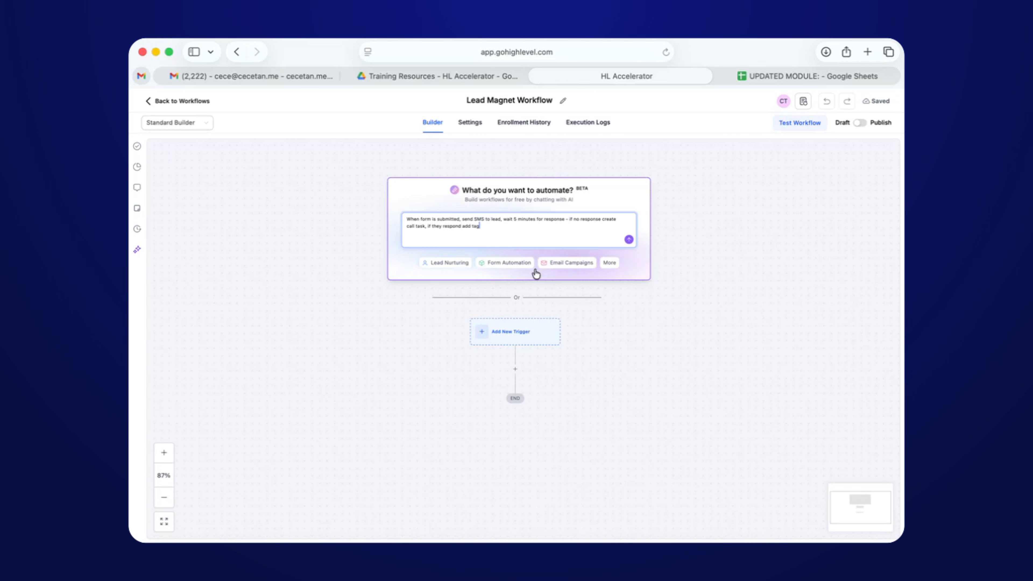
scroll(617, 340, "down", 2)
scroll(609, 325, "down", 1)
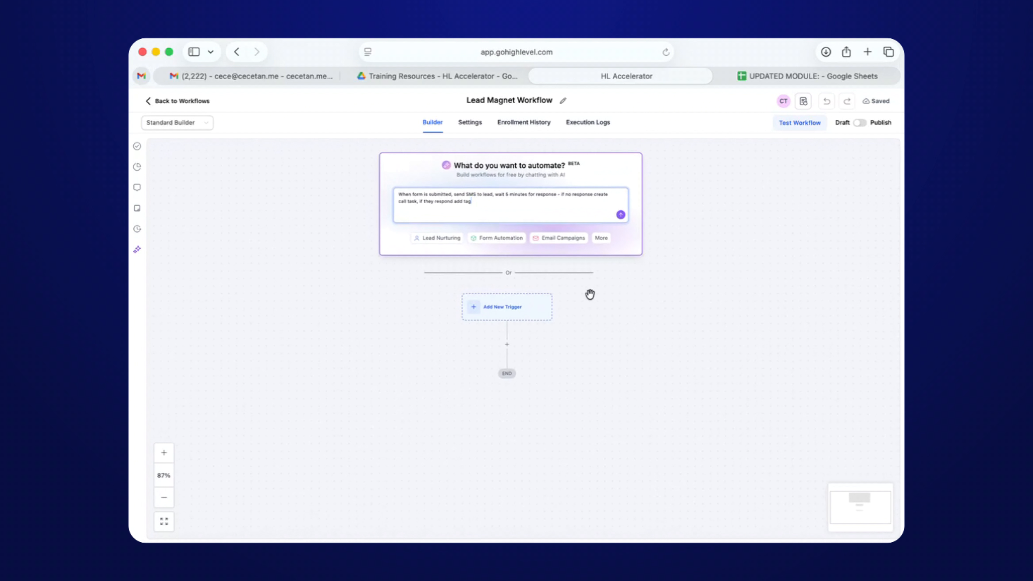
scroll(530, 318, "down", 4)
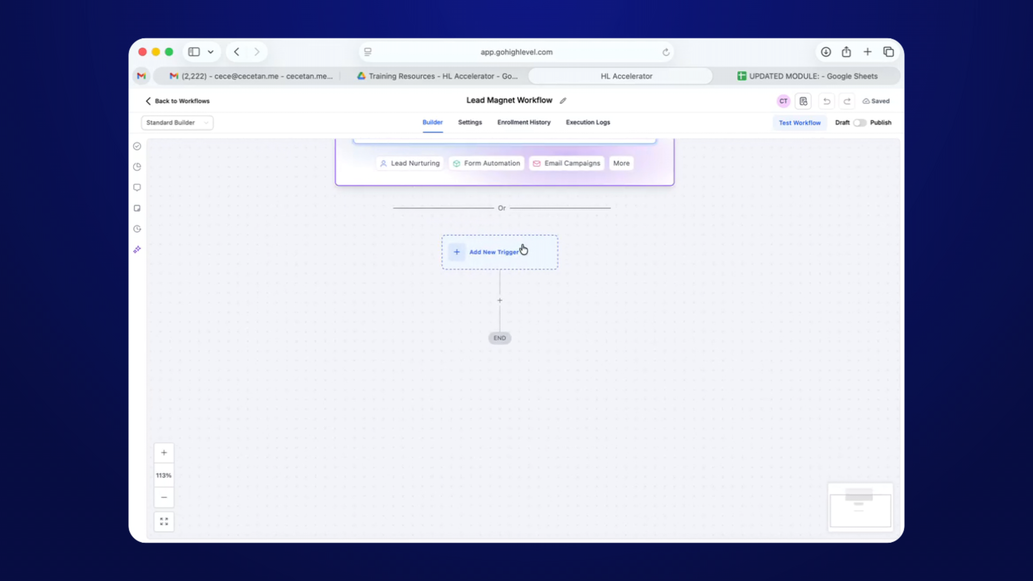
scroll(522, 249, "up", 5)
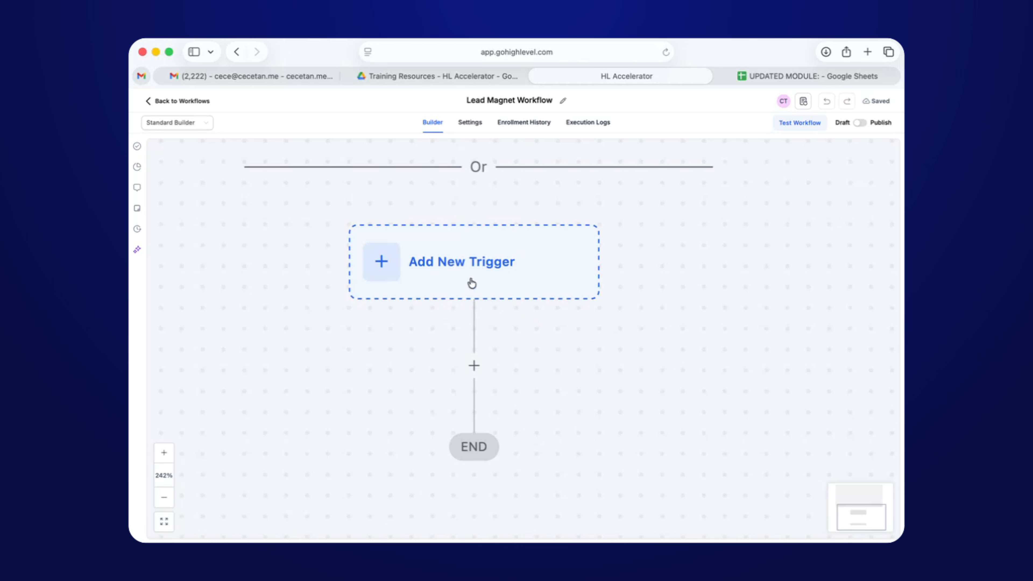
Choose Form Submitted as the trigger and remove its empty form filter row.
left_click(538, 270)
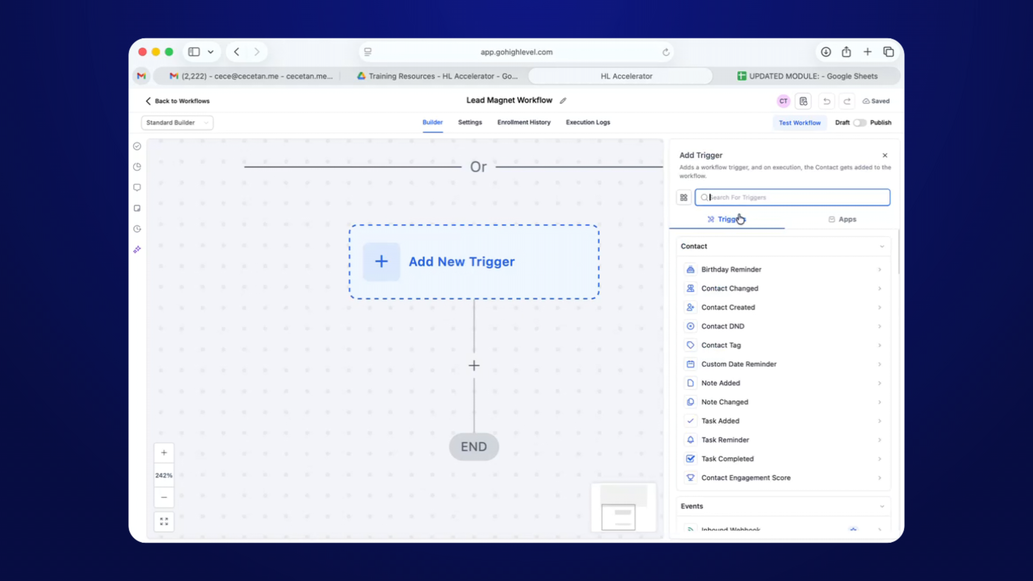
type("form")
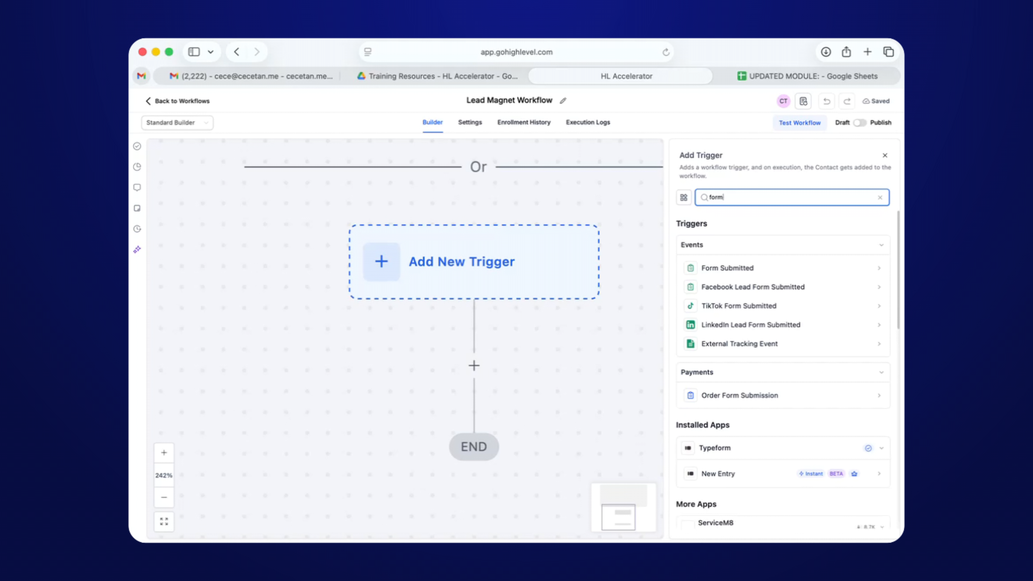
left_click(731, 268)
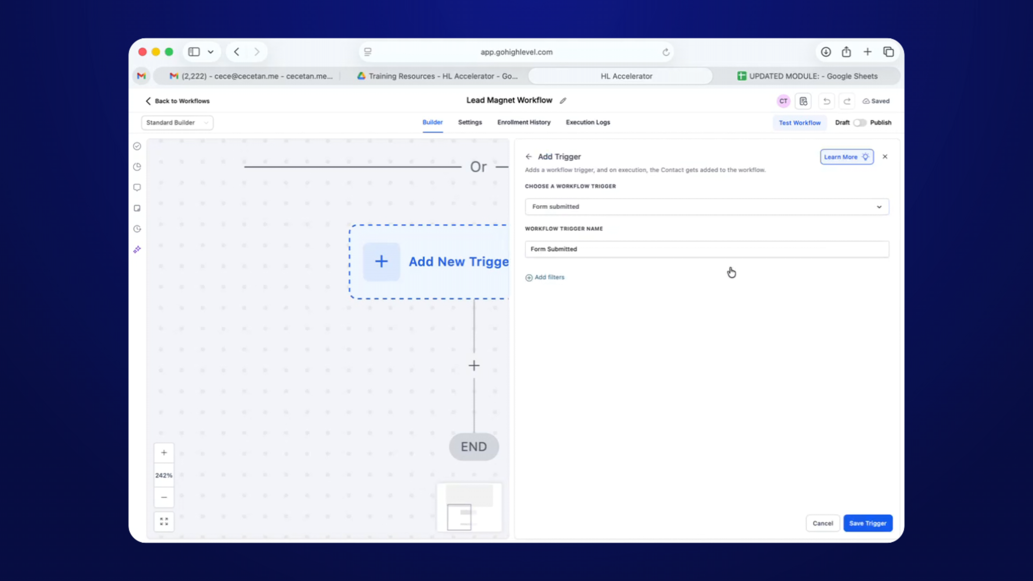
left_click(547, 277)
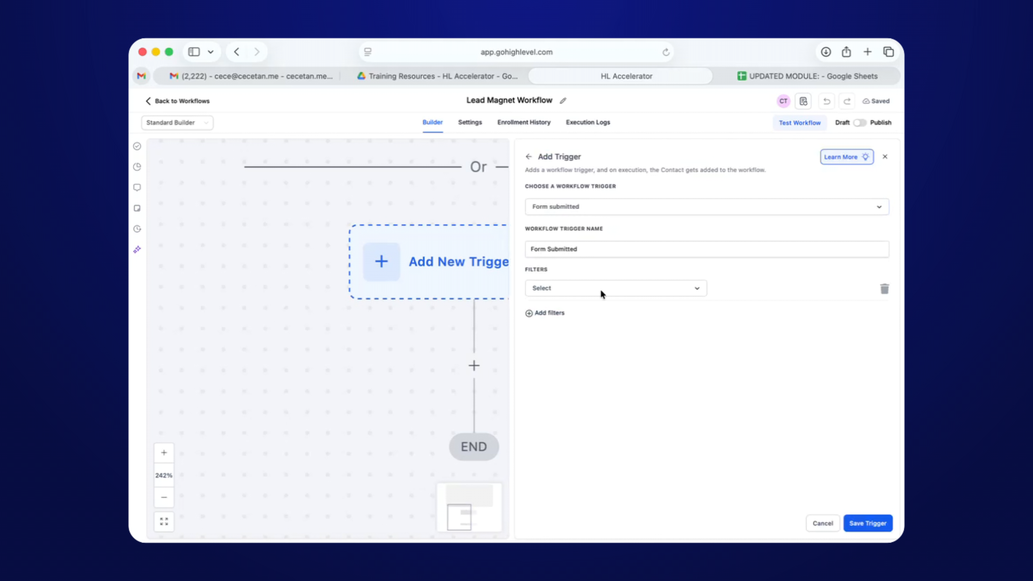
left_click(581, 298)
left_click(570, 353)
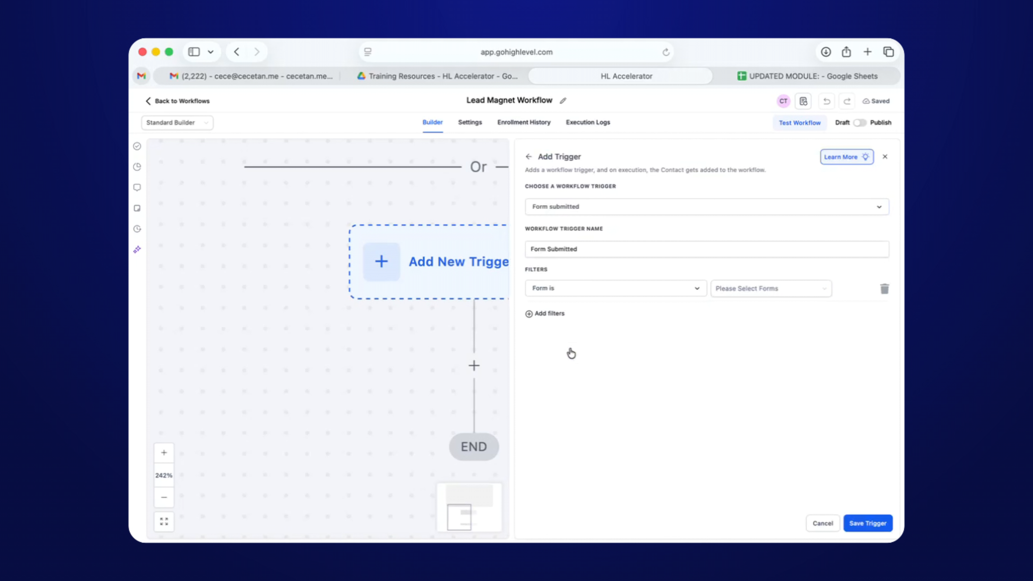
left_click(883, 290)
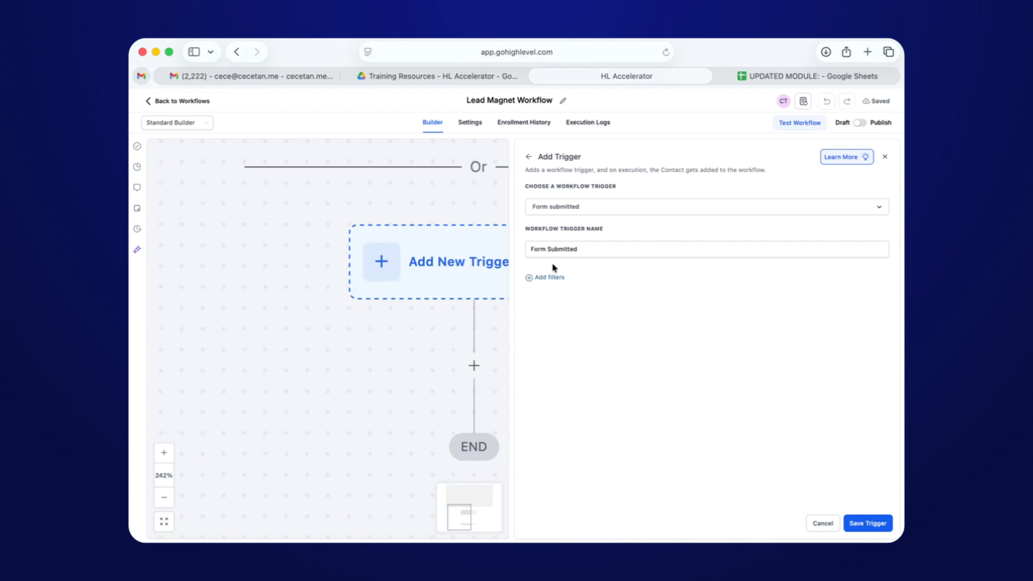
Add a 'Form is' filter set to Capture Lead Form and save the trigger.
left_click(549, 280)
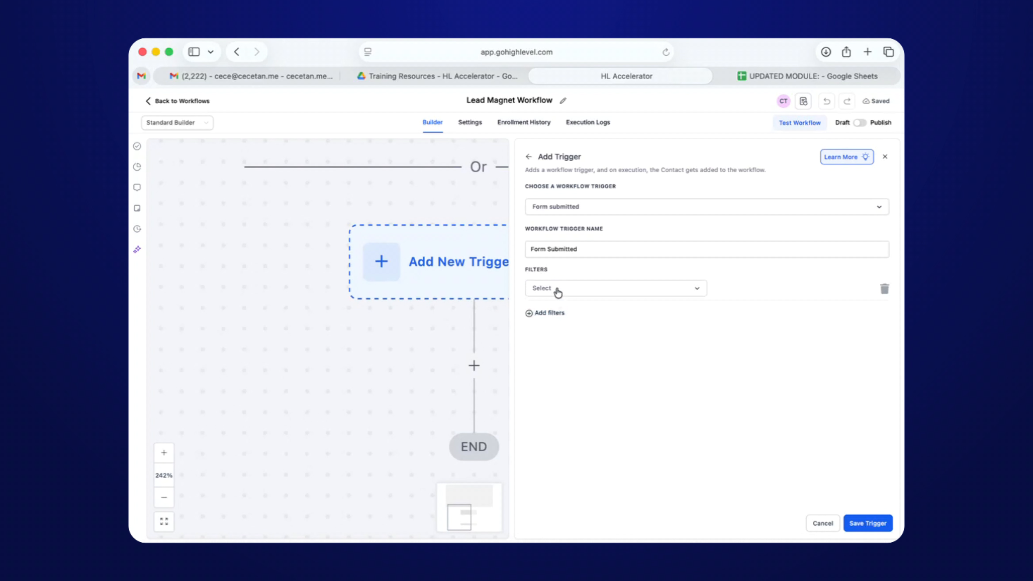
left_click(556, 291)
left_click(573, 351)
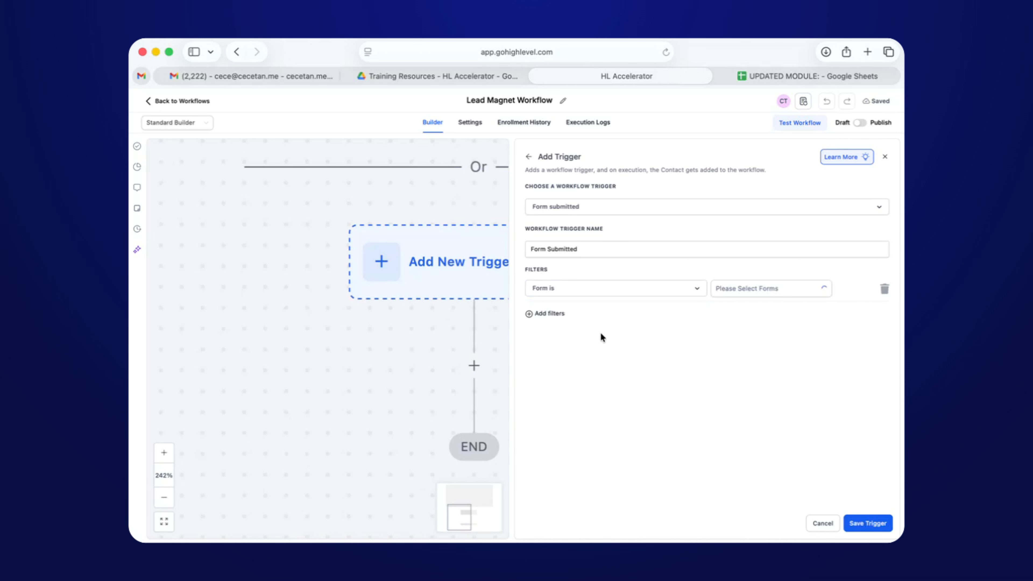
left_click(745, 290)
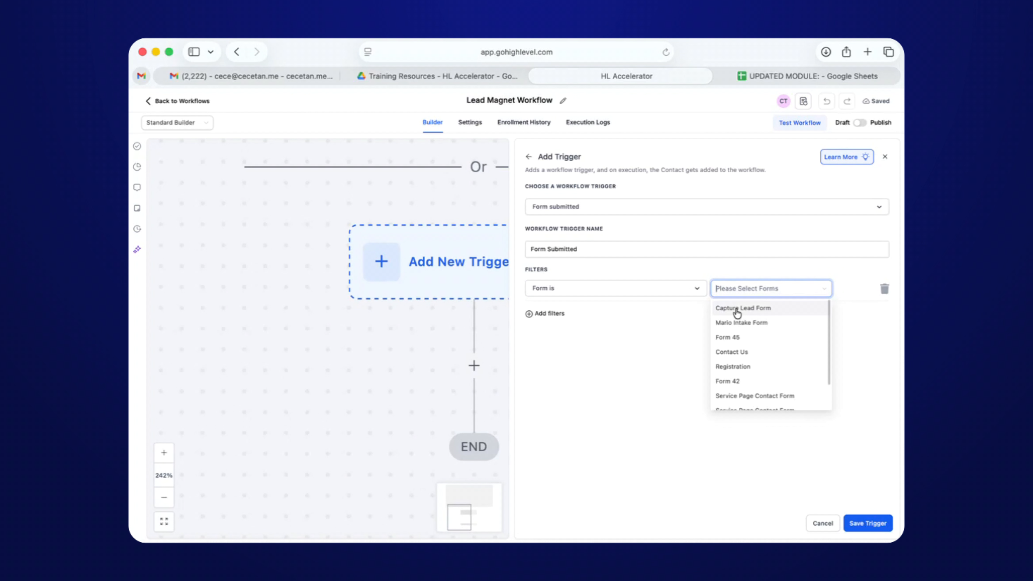
left_click(737, 309)
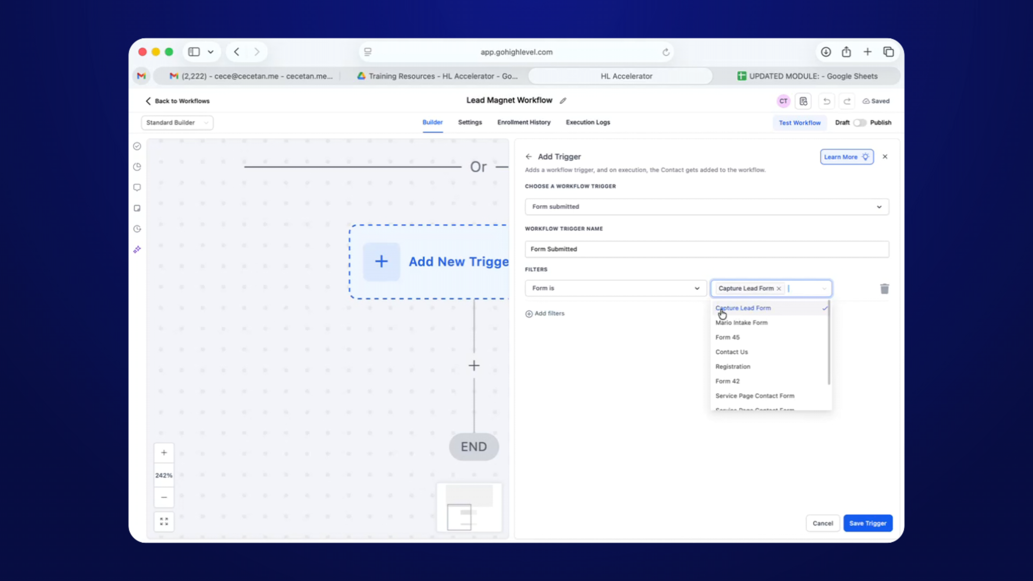
left_click(673, 323)
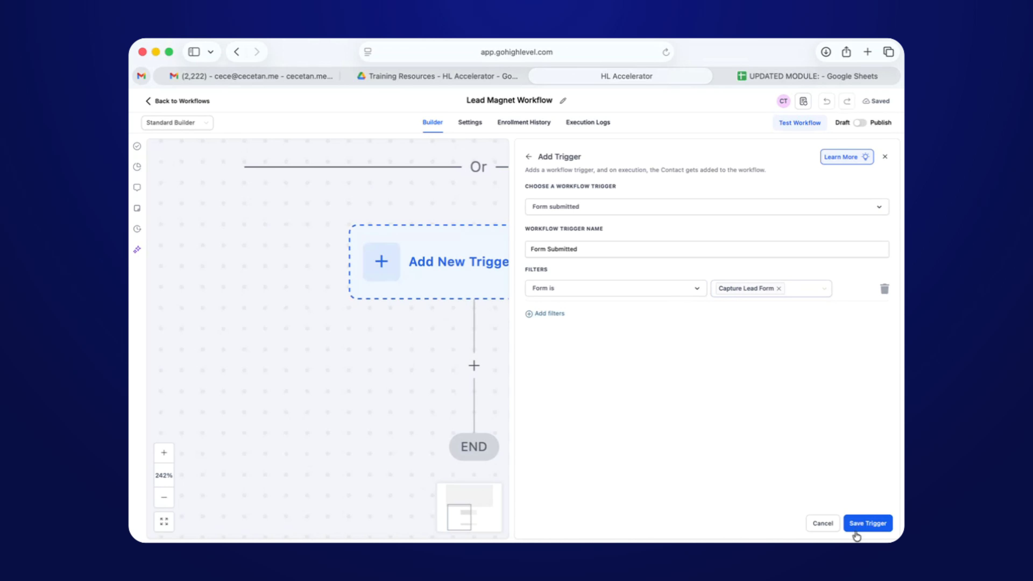
left_click(858, 523)
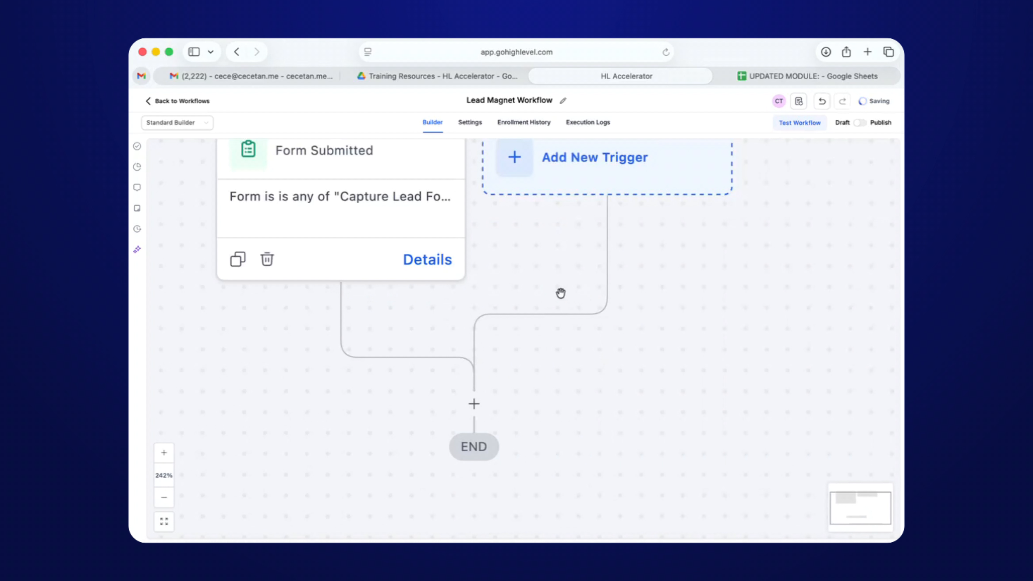
scroll(560, 293, "left", 3)
scroll(560, 293, "down", 5)
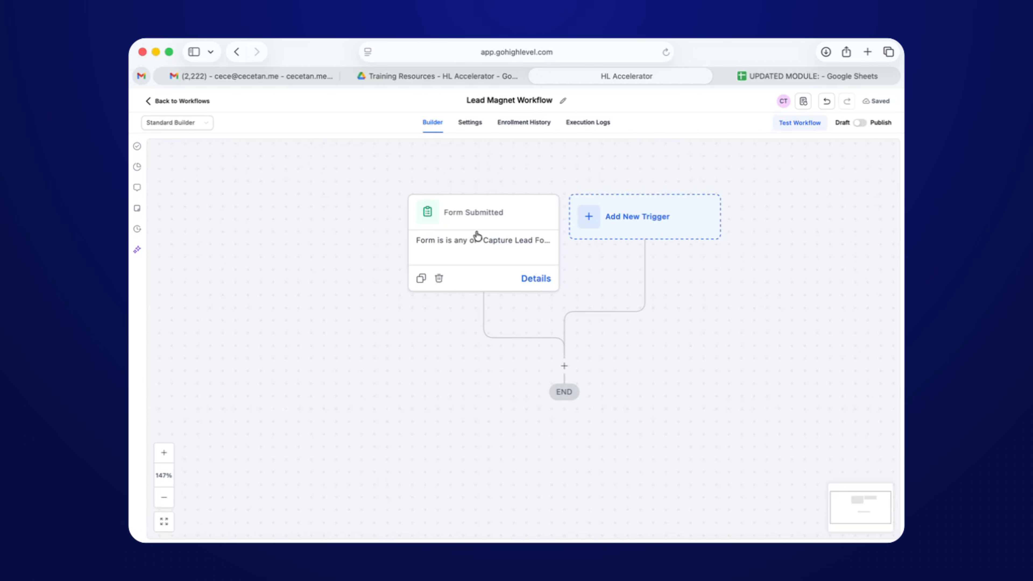
scroll(507, 339, "down", 1)
scroll(560, 378, "up", 5)
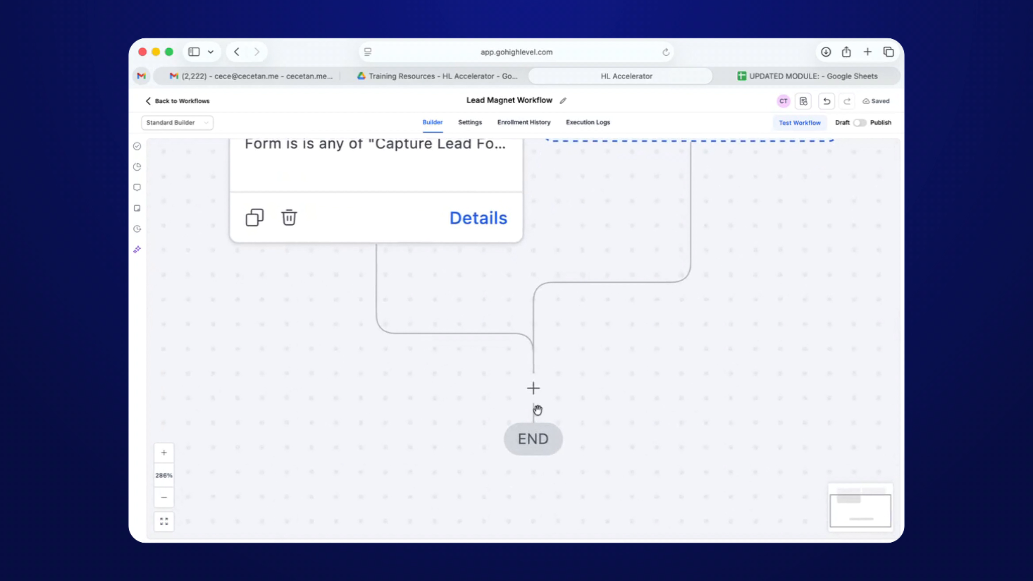
scroll(567, 397, "down", 2)
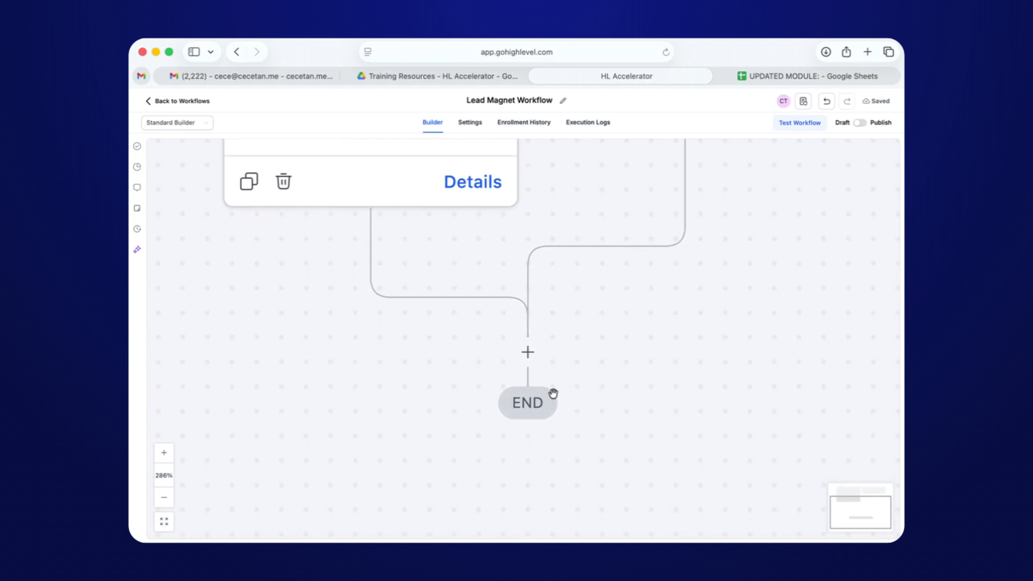
Add a Send Email action between the trigger and END.
left_click(527, 352)
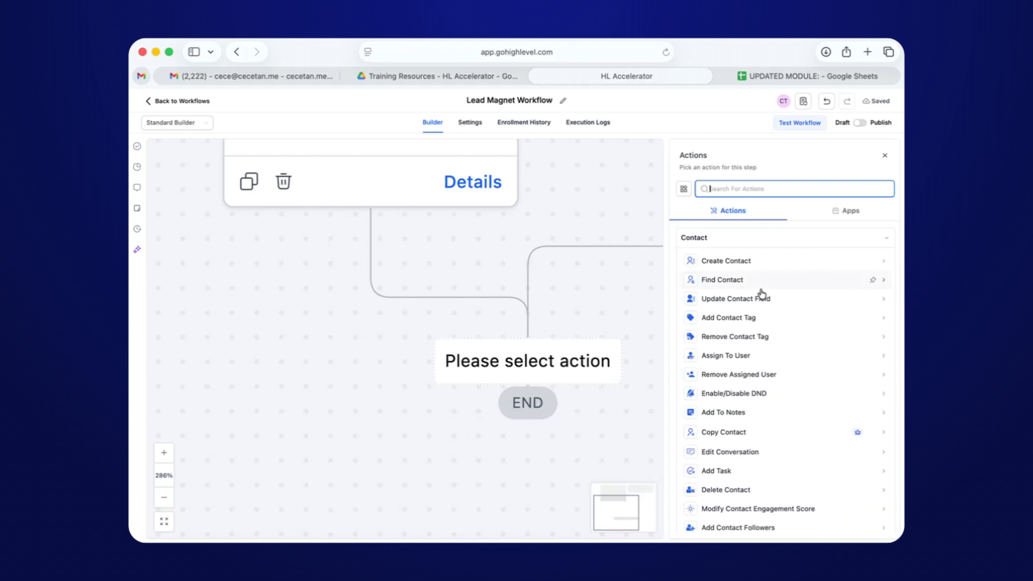
scroll(761, 294, "down", 15)
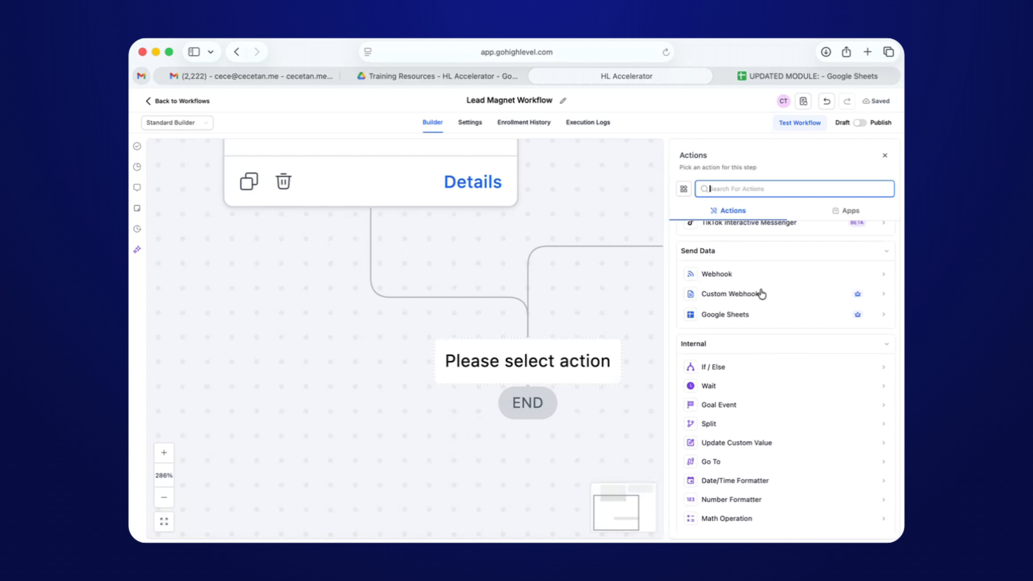
scroll(761, 294, "down", 15)
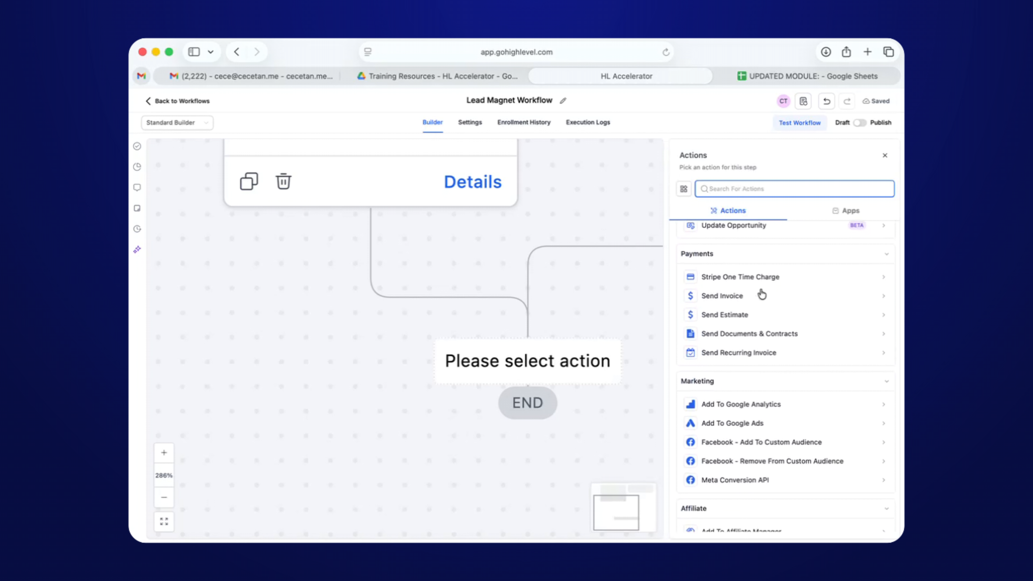
scroll(761, 294, "up", 20)
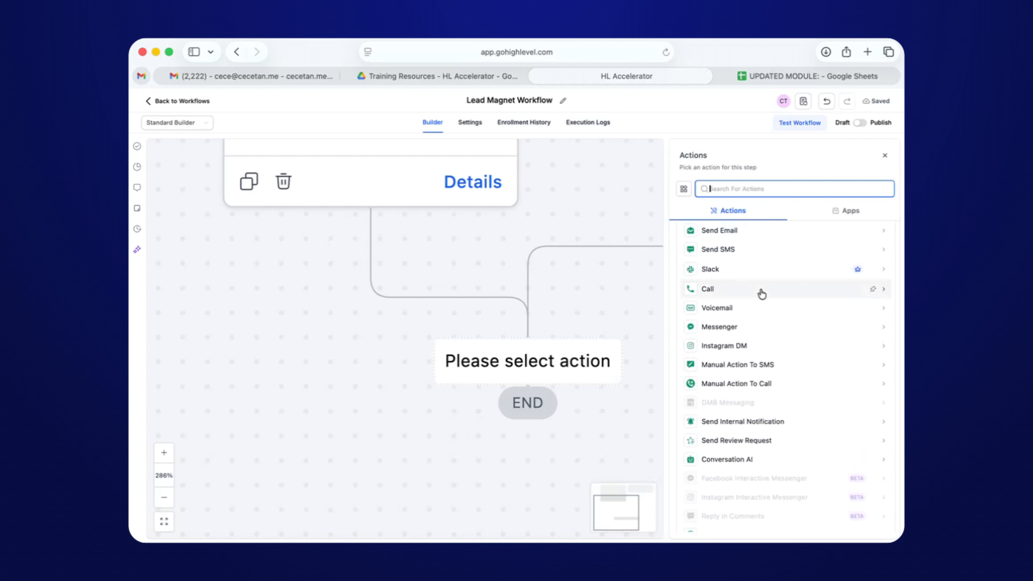
scroll(761, 293, "up", 3)
left_click(726, 330)
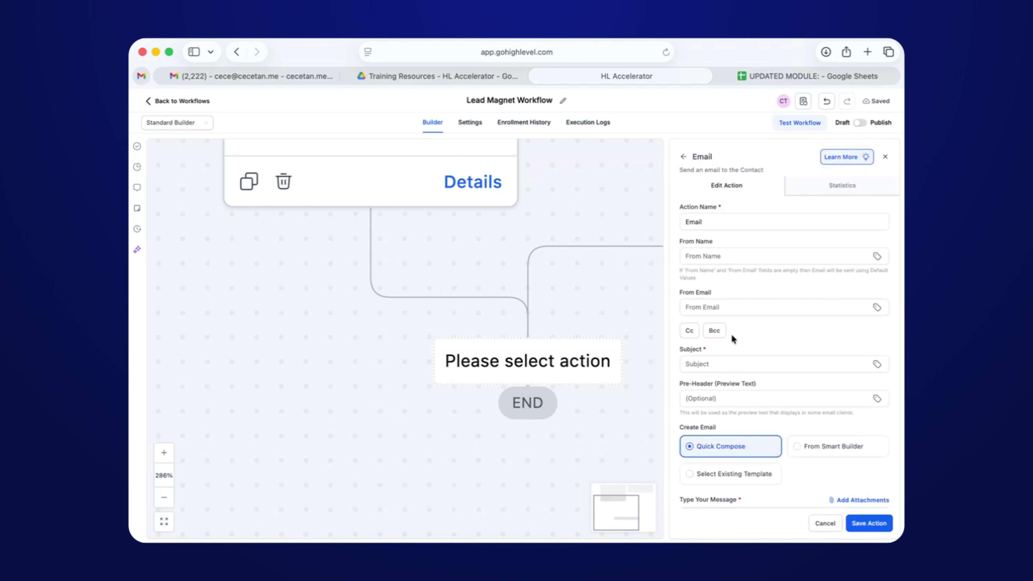
Rename the email action to 'Send Confirmation Email' and check the sender name and email fields.
left_click(715, 224)
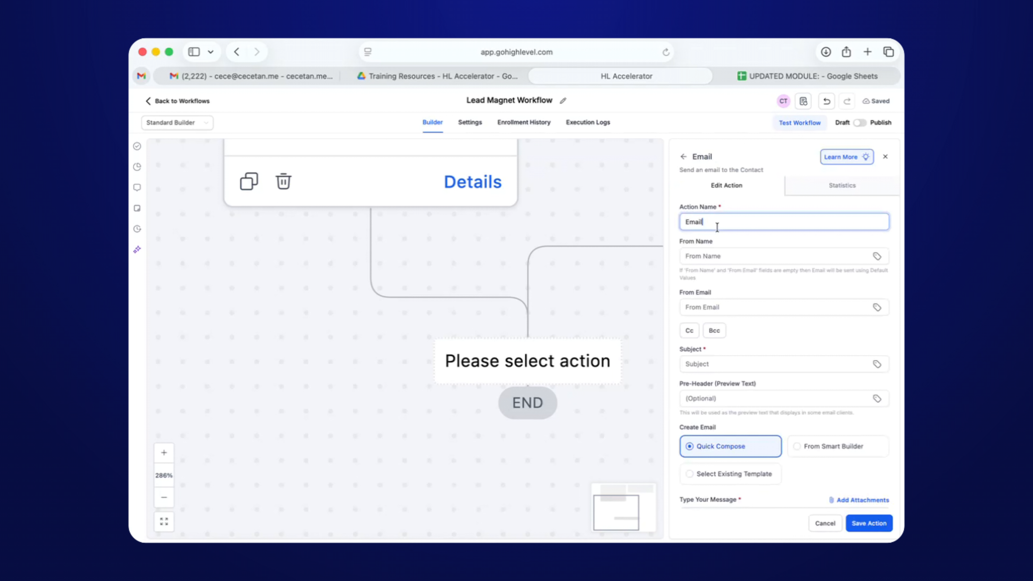
key("super+a")
type("Send Confirmation Email")
scroll(698, 287, "down", 1)
left_click(718, 235)
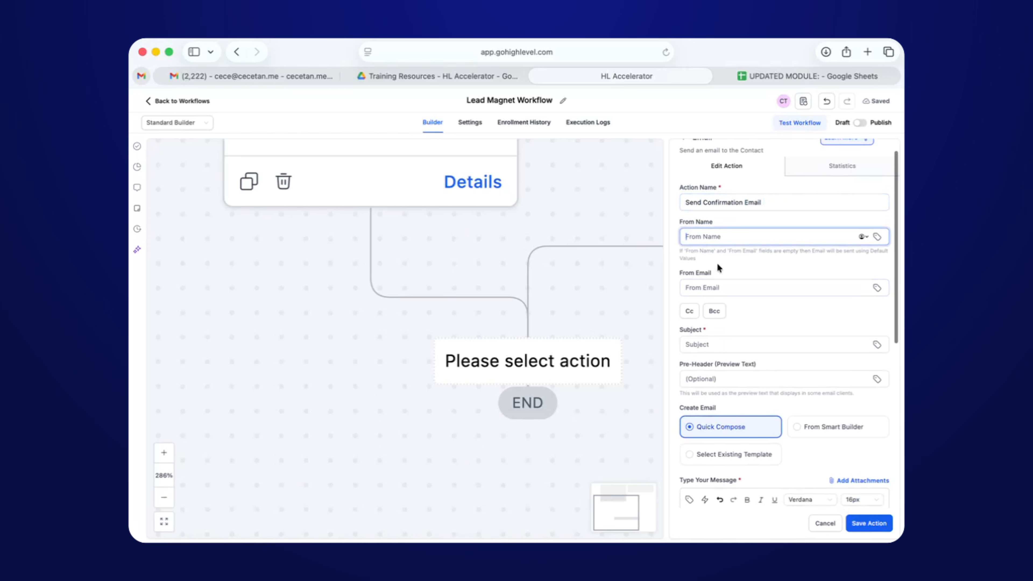
left_click(696, 294)
scroll(728, 244, "down", 5)
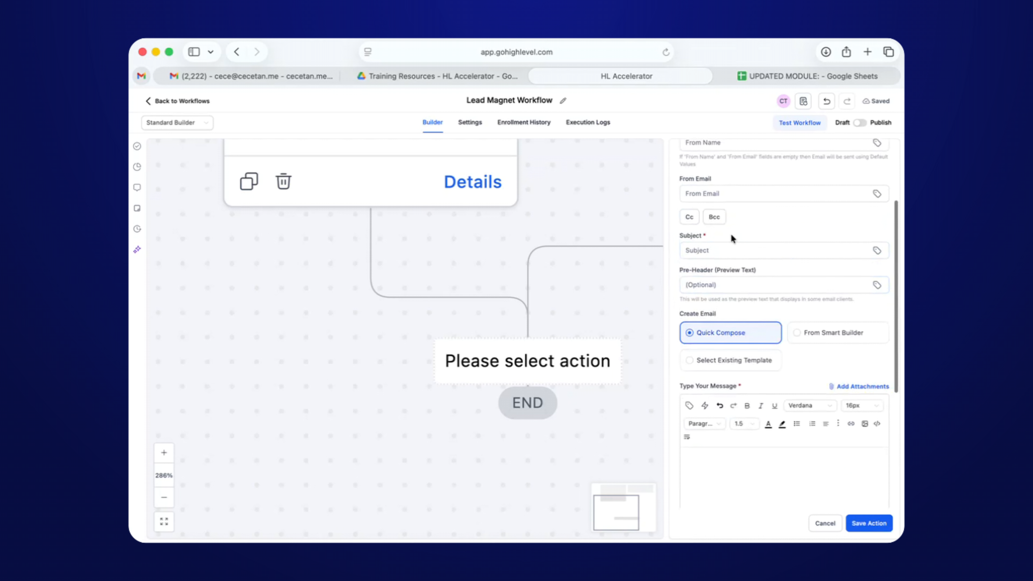
scroll(732, 238, "up", 3)
left_click(704, 239)
scroll(706, 238, "down", 2)
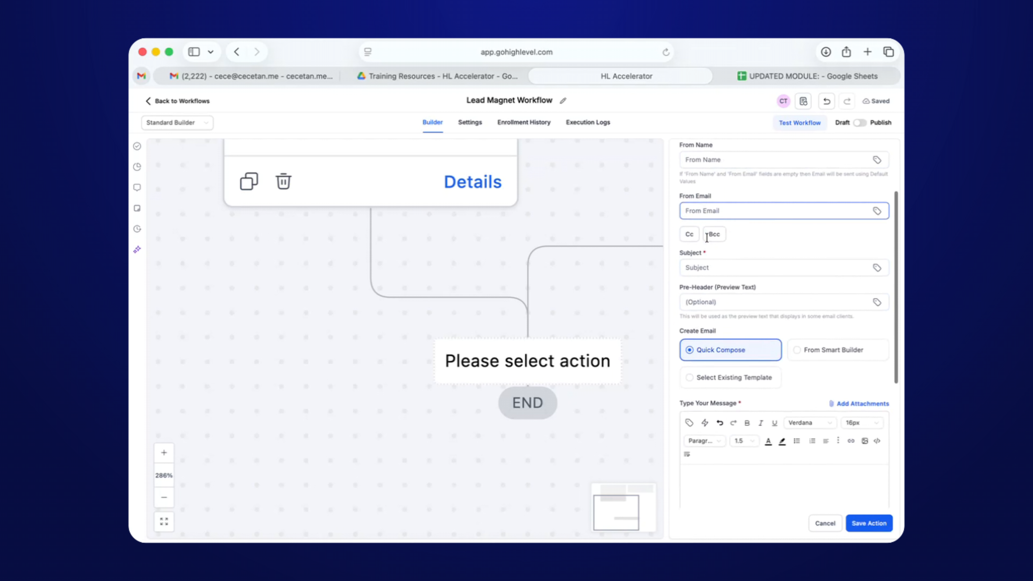
Enter the email subject 'Thanks for downloading my form!'.
left_click(707, 254)
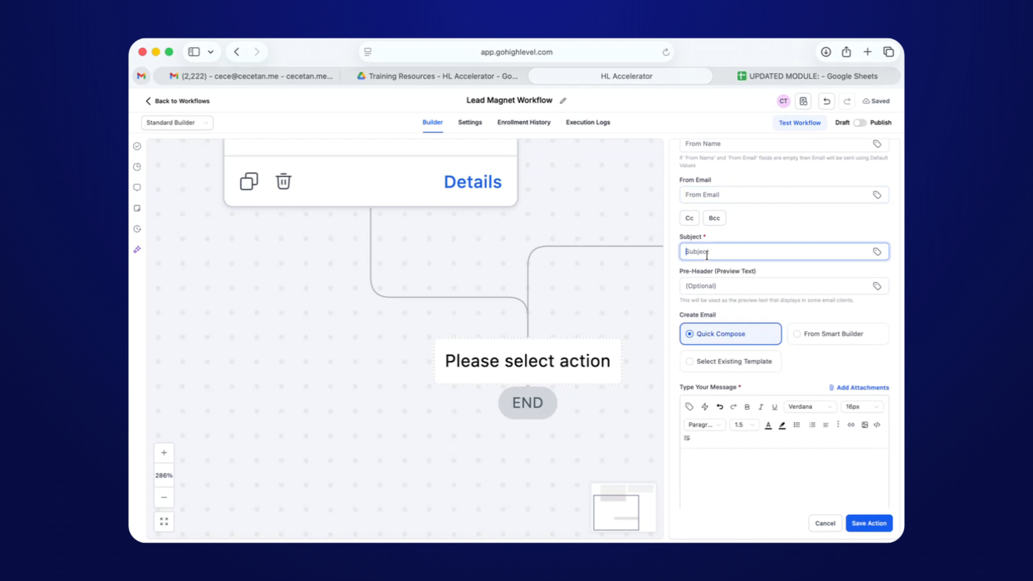
type("Thanks for downloading my form!")
left_click(695, 286)
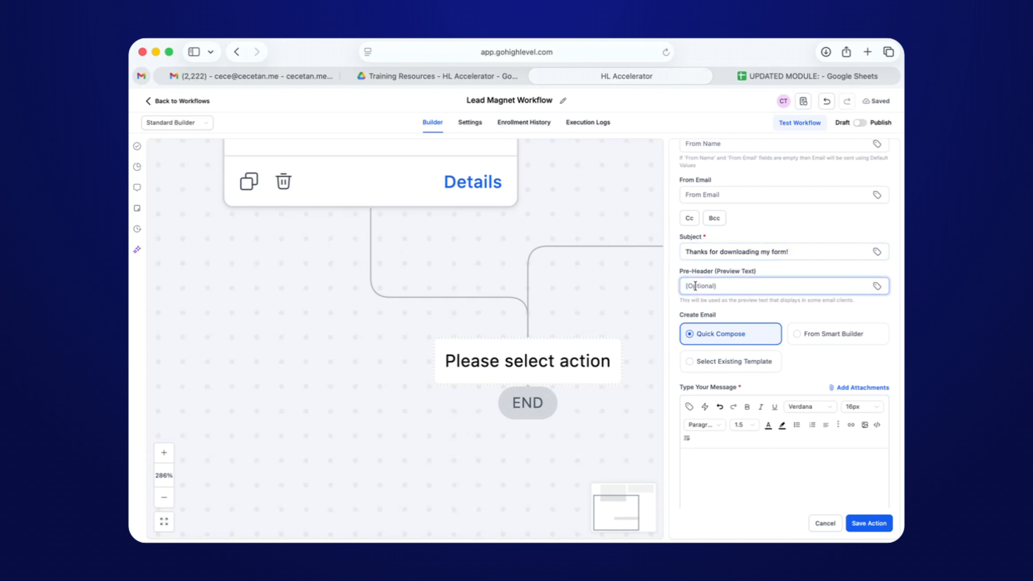
left_click(731, 449)
scroll(734, 427, "down", 3)
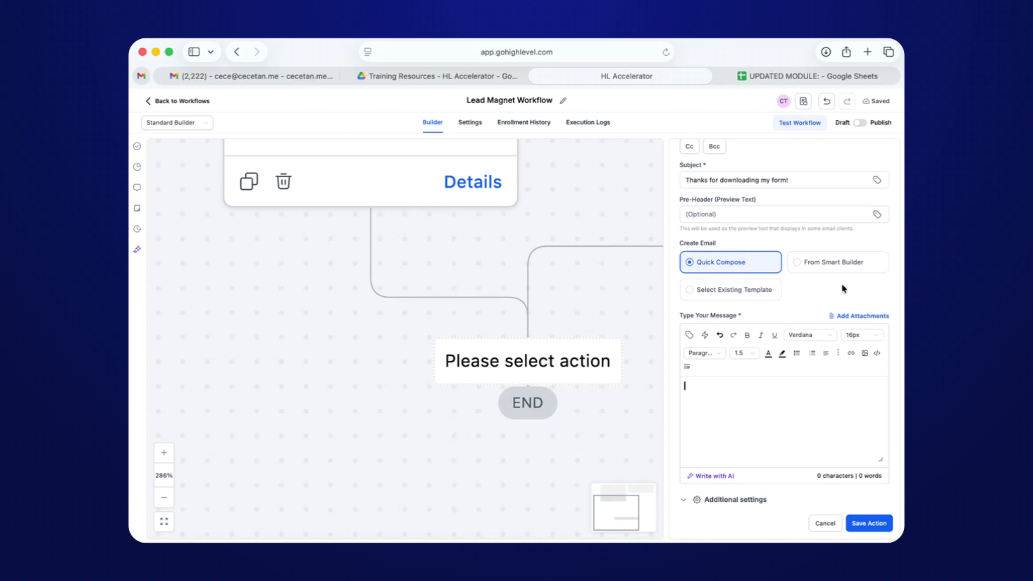
Begin the message in the simple editor with the greeting 'Hi {{contact.first_name}},'.
left_click(819, 265)
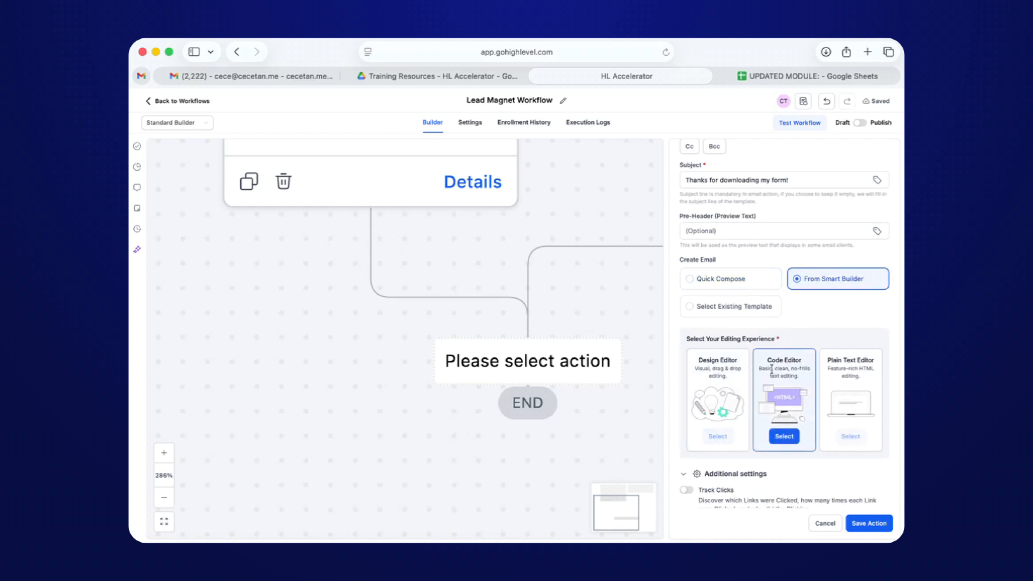
left_click(736, 284)
scroll(731, 395, "down", 2)
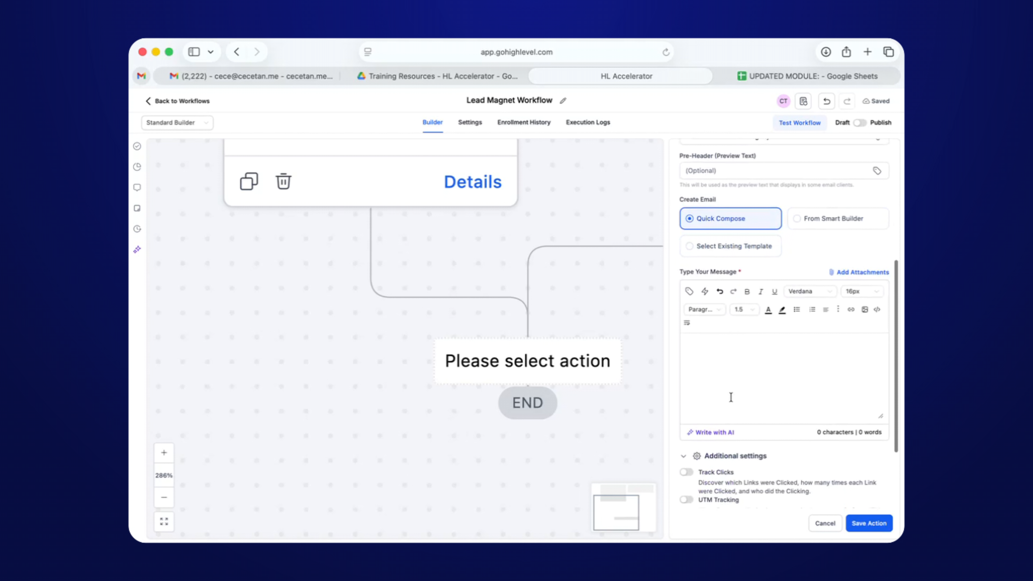
left_click(730, 397)
scroll(731, 316, "down", 3)
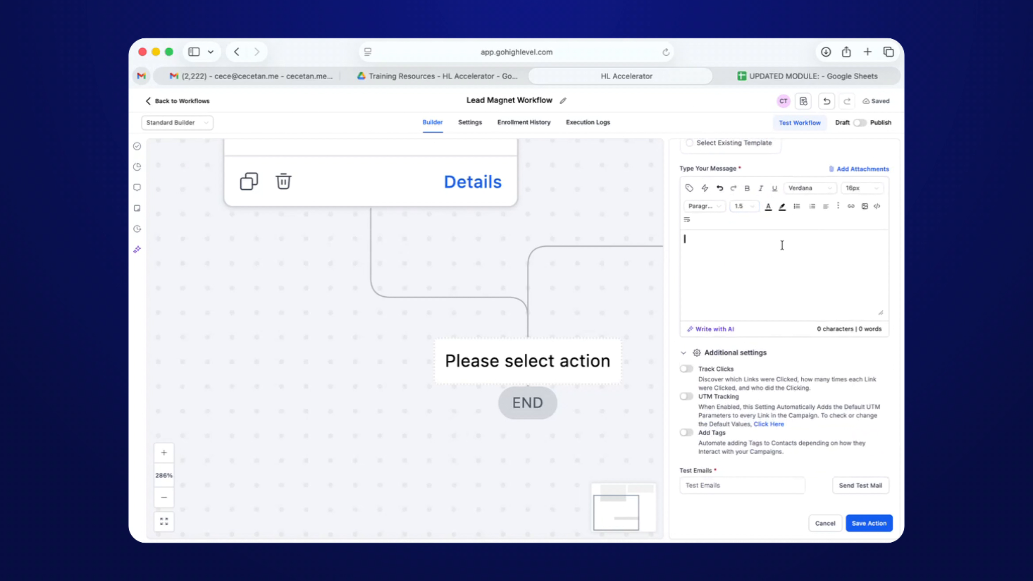
type("Hi")
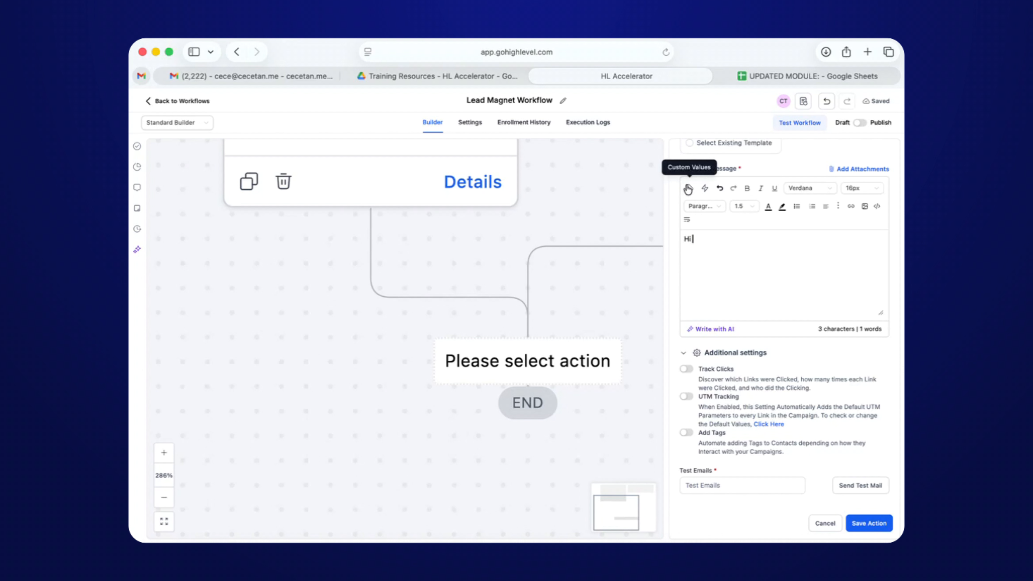
left_click(688, 189)
left_click(634, 212)
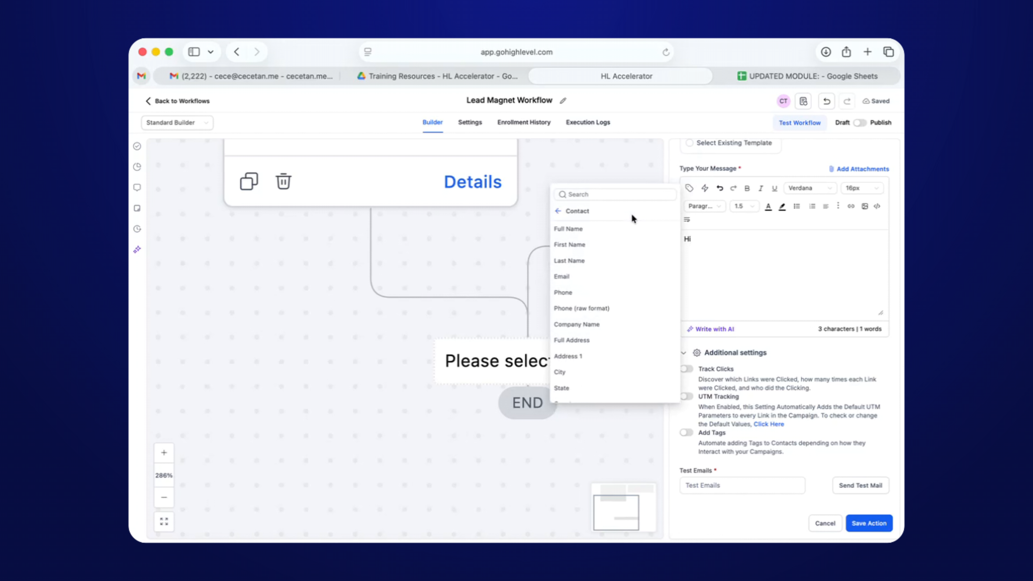
left_click(593, 244)
type(",")
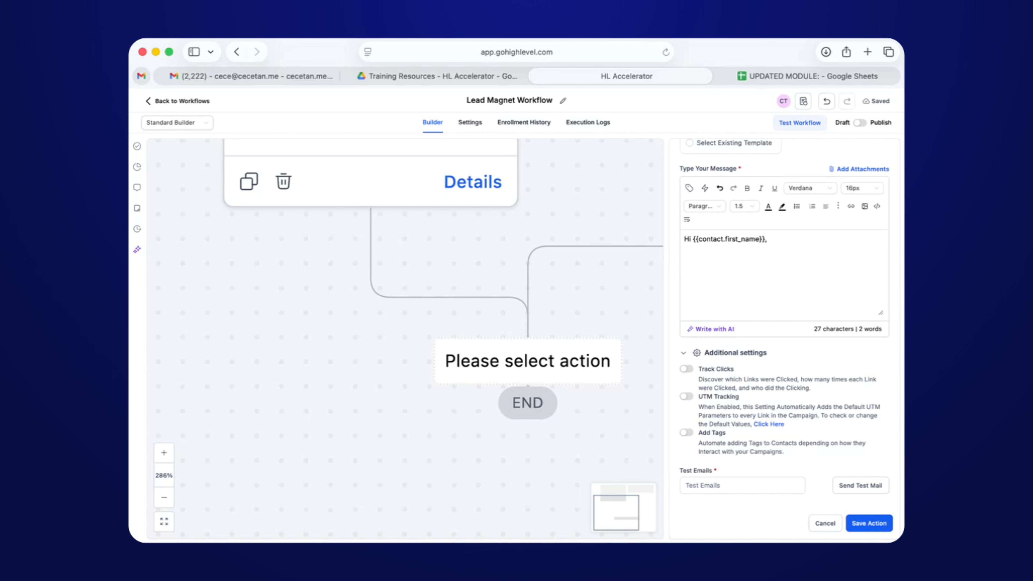
Paste the thank-you sentence on a new line below the greeting.
key("super+Tab")
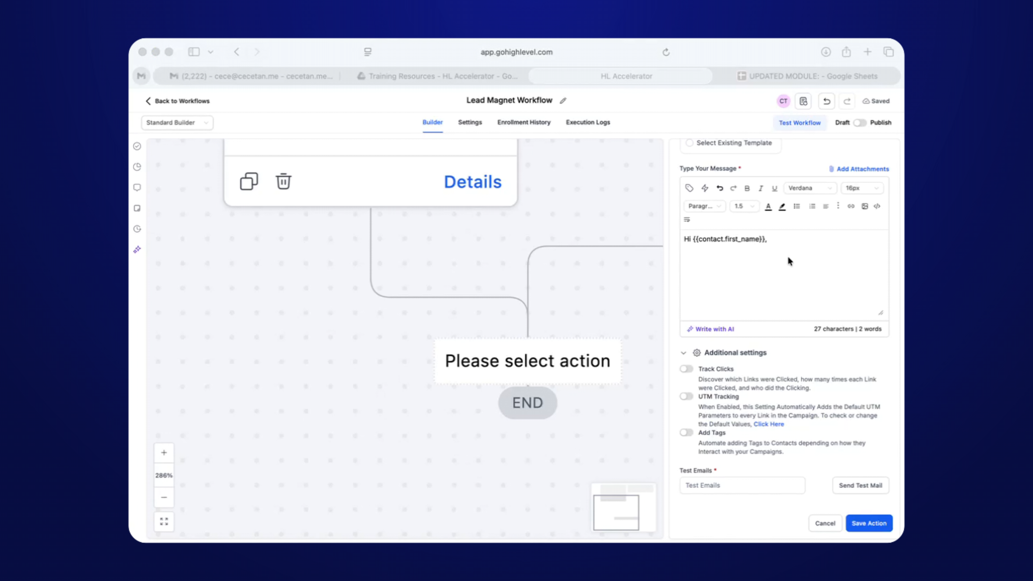
key("super+Tab")
type("thanks for downloading my [Freebie Name]! Here's the link again just in case.'")
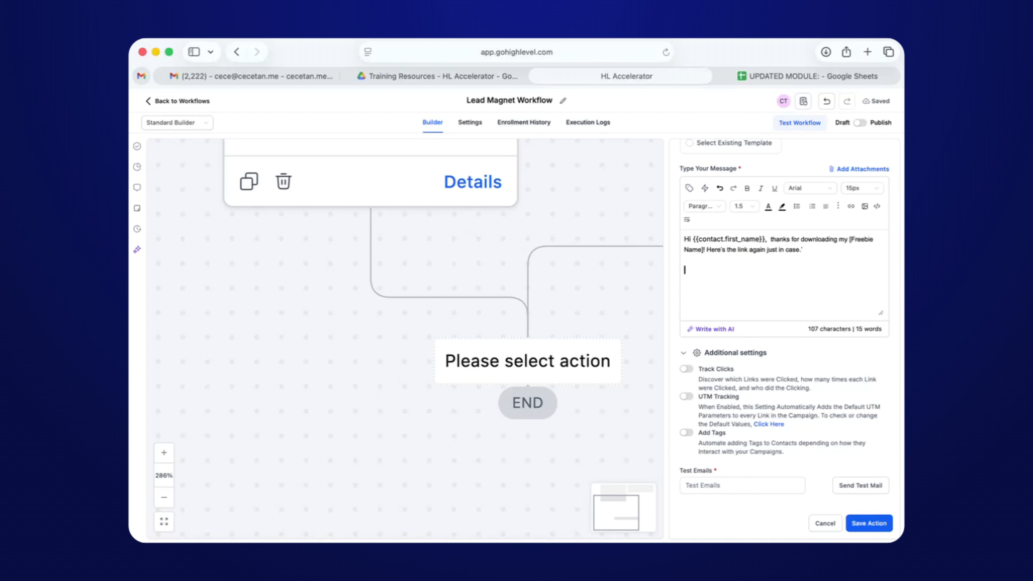
left_click(786, 80)
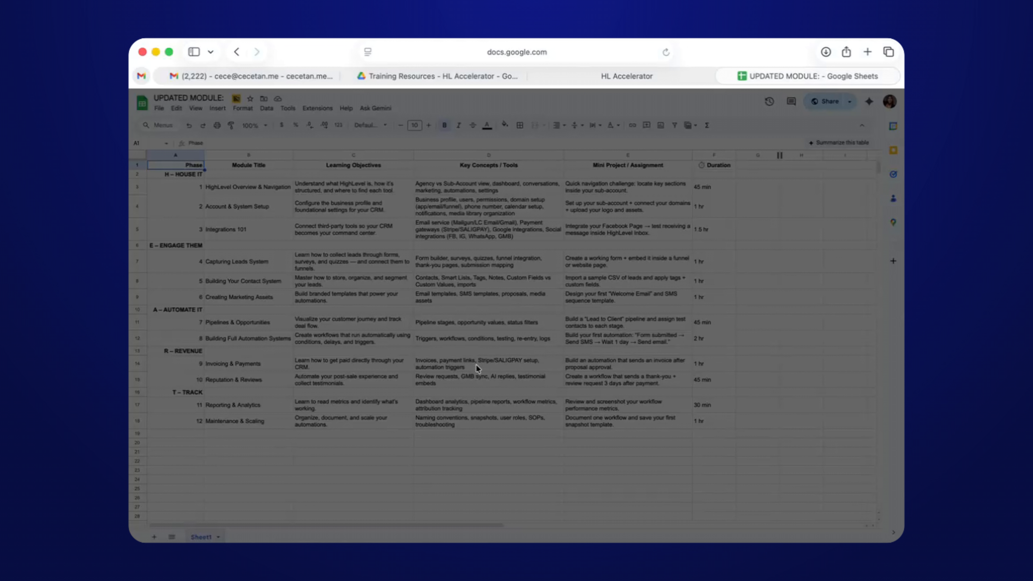
Copy the UPDATED MODULE sheet's share link and paste it into the email body.
left_click(443, 444)
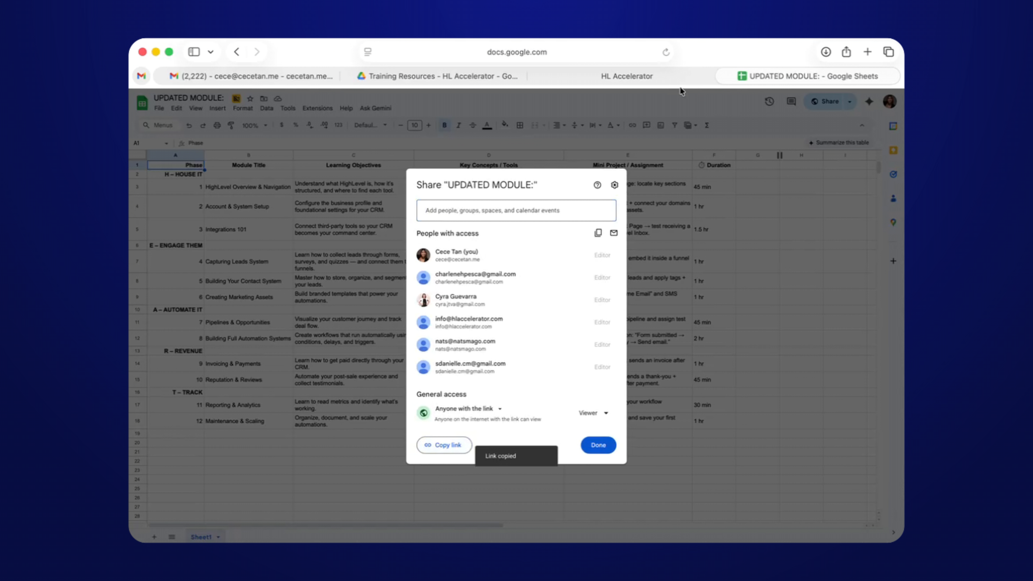
left_click(675, 79)
key("super+v")
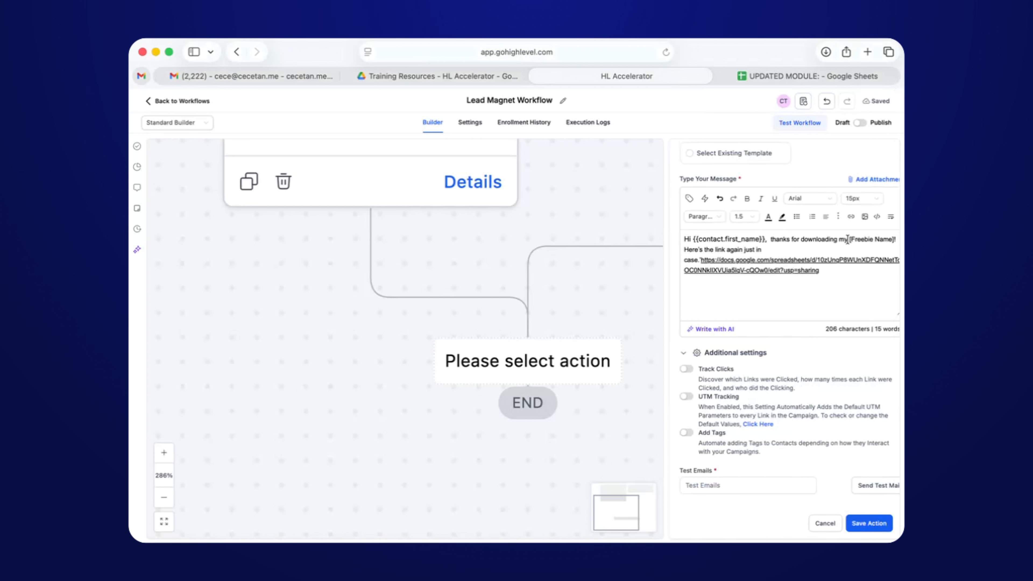
Delete the [Freebie Name] placeholder, leave Add Tags off, and save the Send Confirmation Email action.
left_click_drag(849, 240, 894, 240)
key("BackSpace")
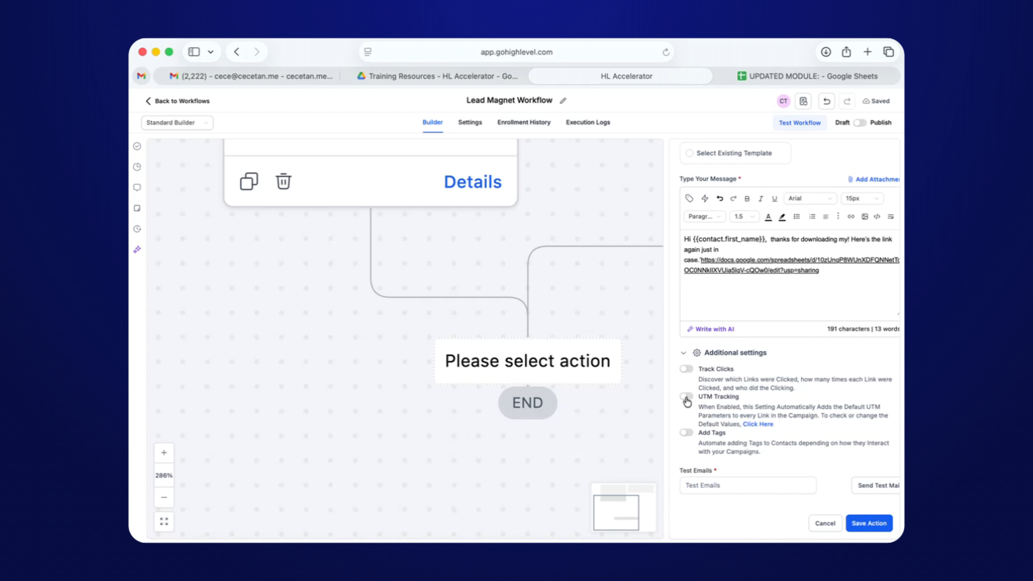
left_click(687, 432)
scroll(691, 431, "down", 1)
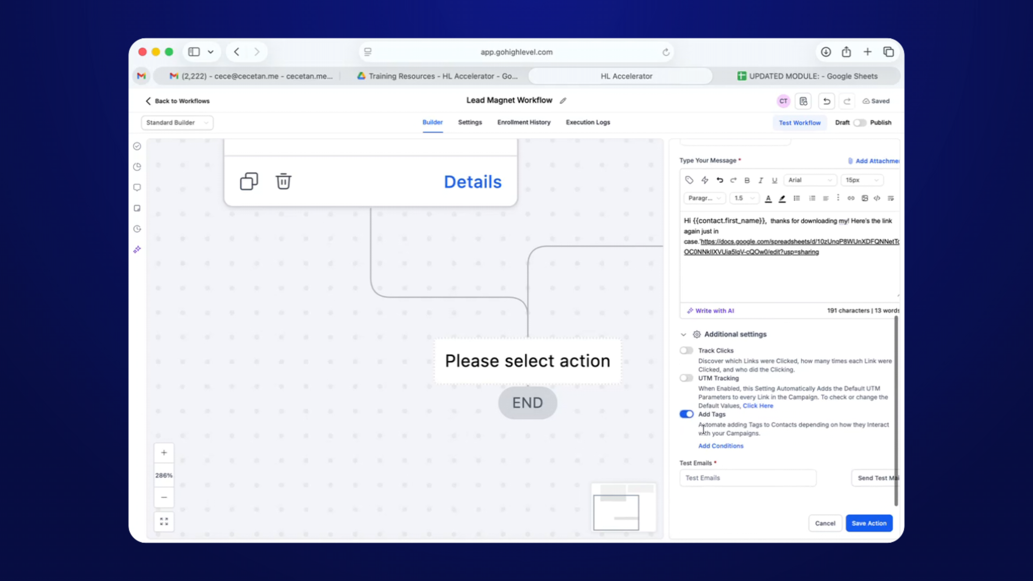
left_click(689, 422)
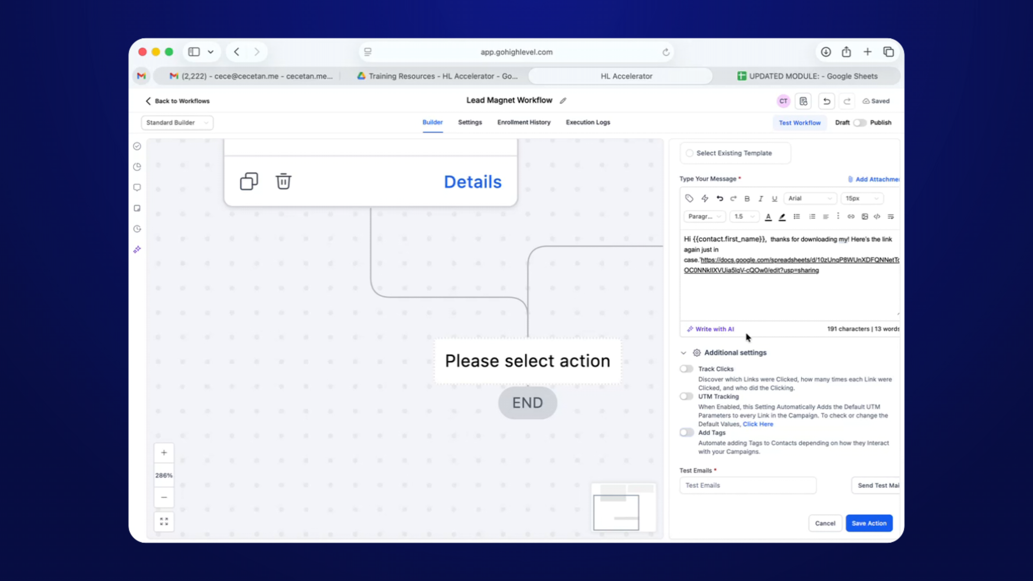
scroll(774, 223, "up", 5)
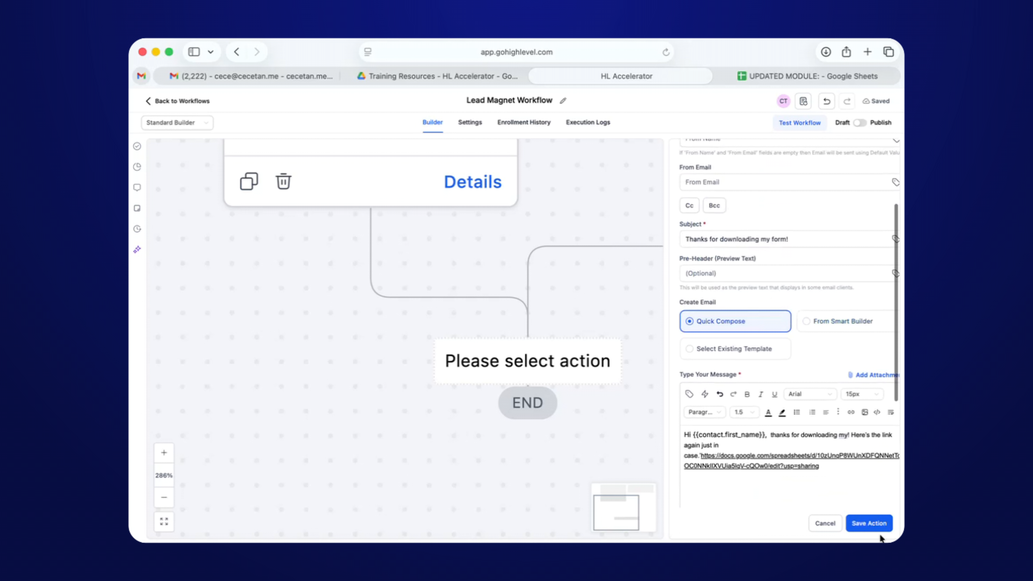
left_click(870, 525)
scroll(673, 411, "down", 5)
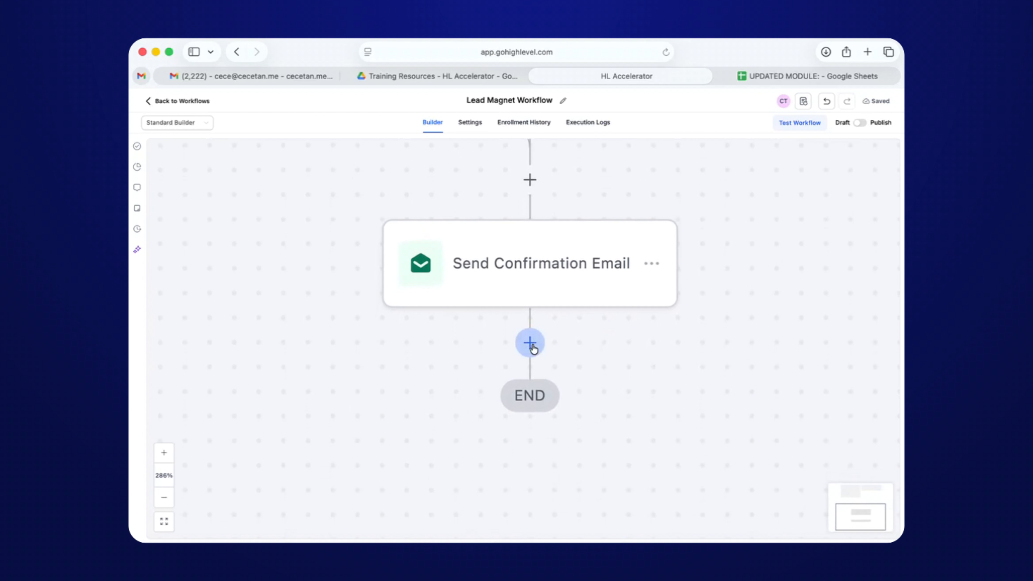
Add an Add Contact Tag step creating the new tag 'lead magnet - updated module' and save it.
left_click(530, 343)
type("tag")
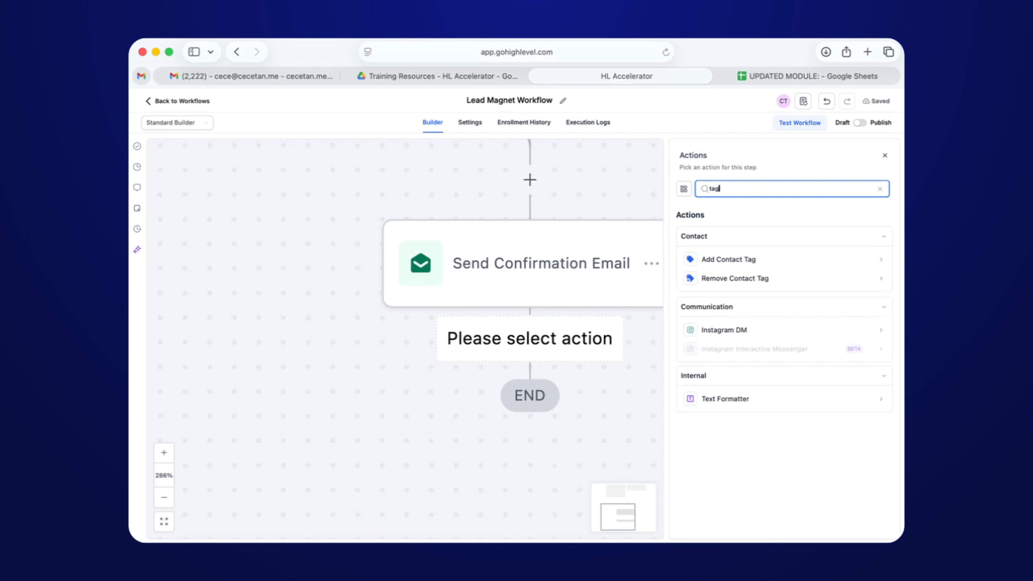
left_click(718, 262)
left_click(714, 245)
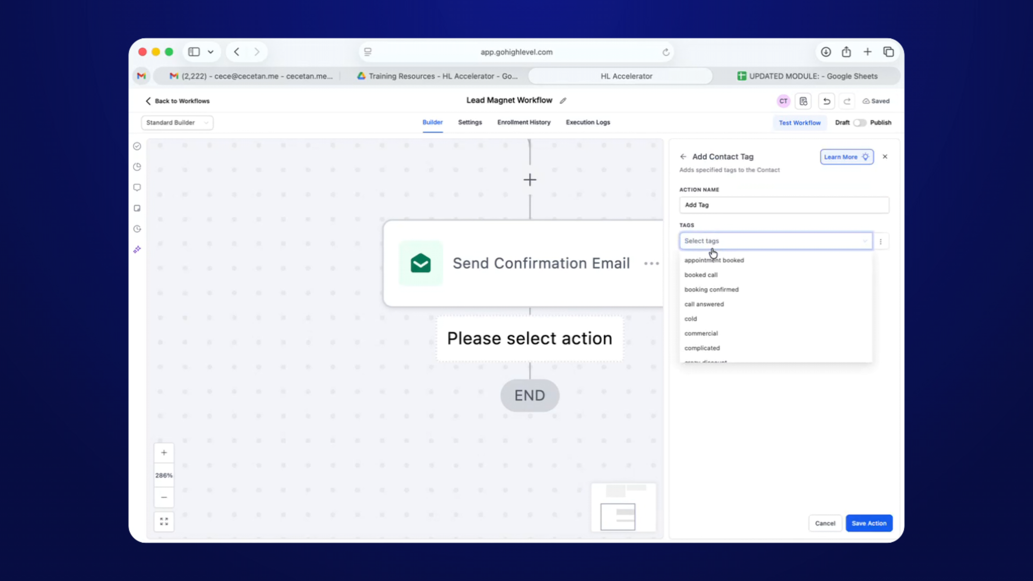
type("Lead Magne")
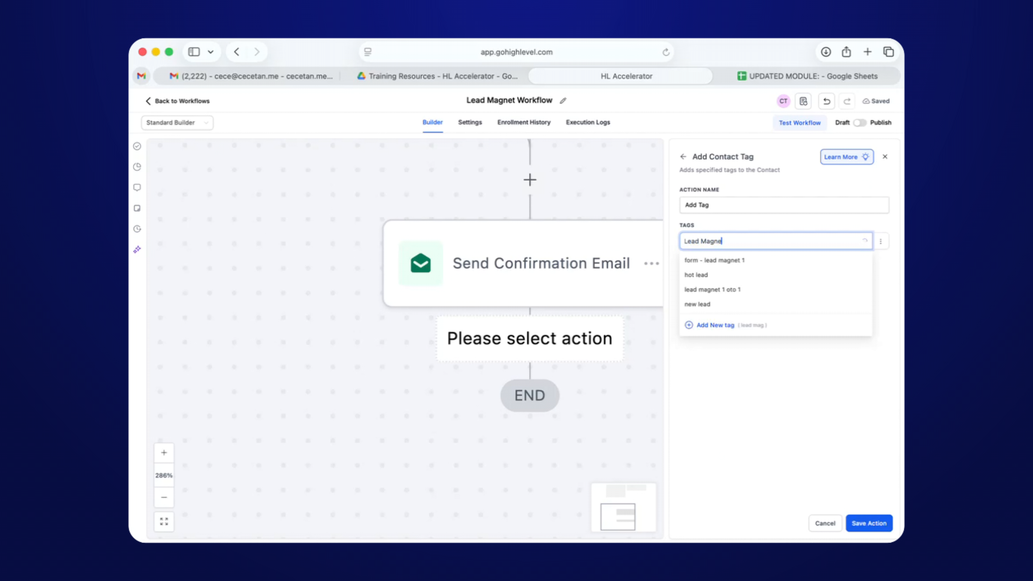
type("t - Updated")
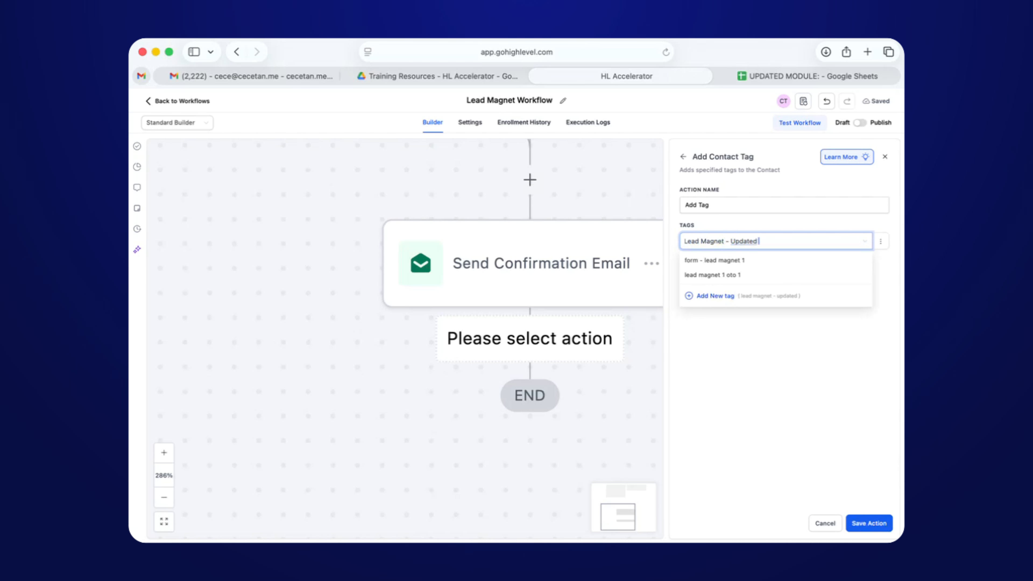
type("  Module")
key("BackSpace")
key("BackSpace")
key("BackSpace")
key("BackSpace")
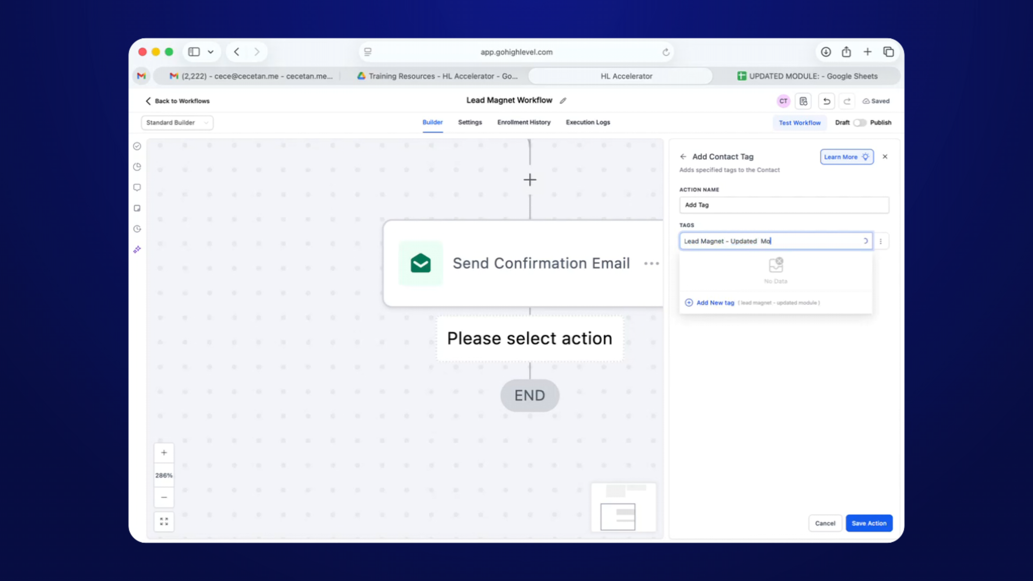
key("BackSpace")
key("BackSpace")
key("BackSpace")
type("Module")
left_click(716, 302)
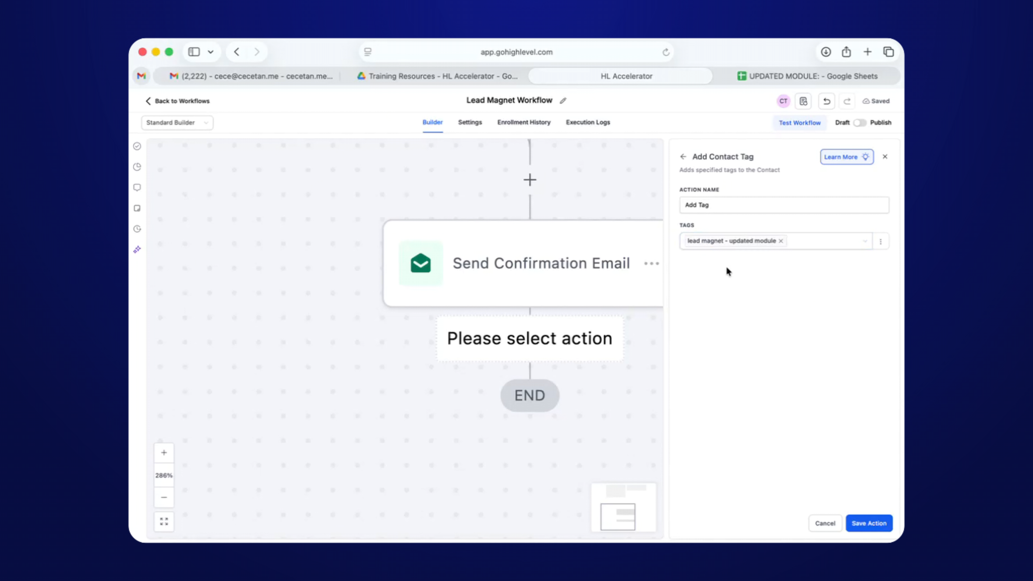
left_click(865, 529)
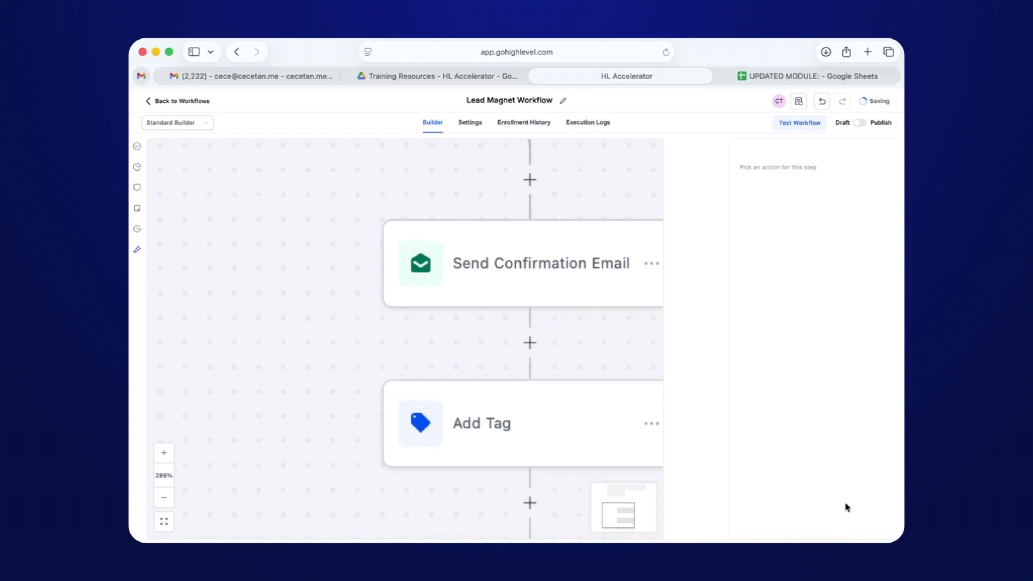
scroll(615, 404, "down", 5)
Add a Create Opportunity step in Sales Pipeline, naming the opportunity {{contact.name}}.
left_click(527, 334)
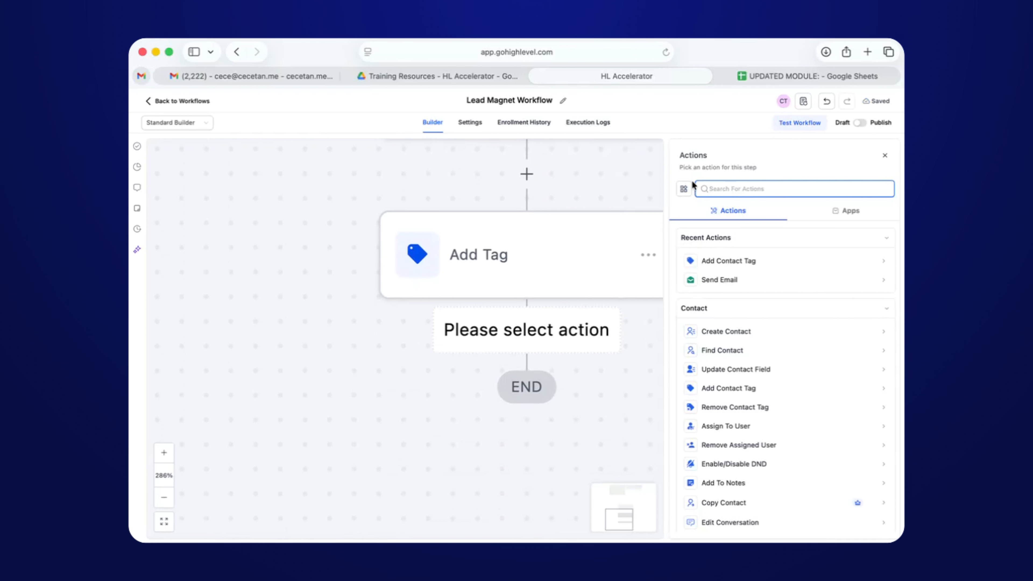
type("opp")
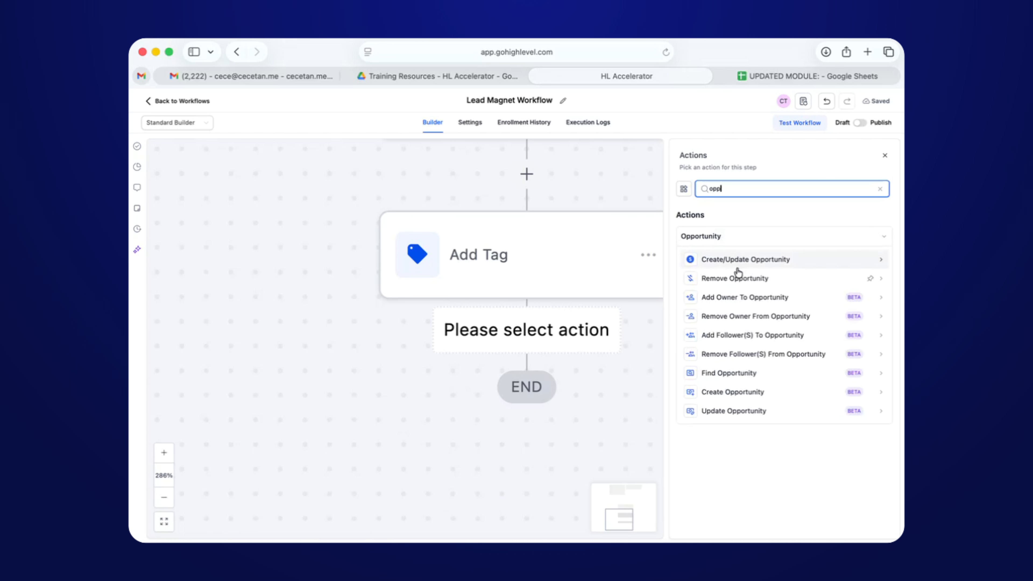
type("or")
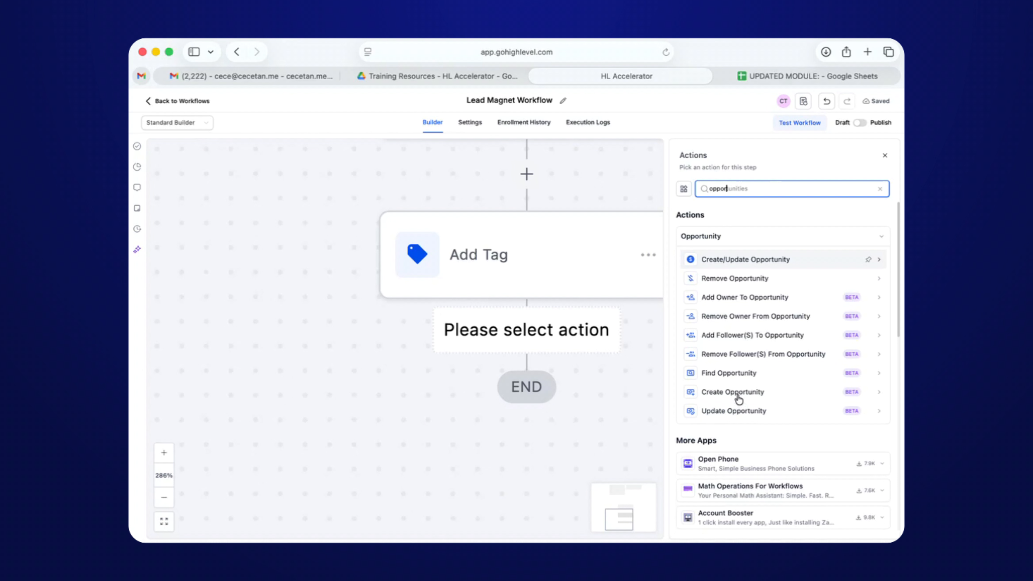
left_click(735, 392)
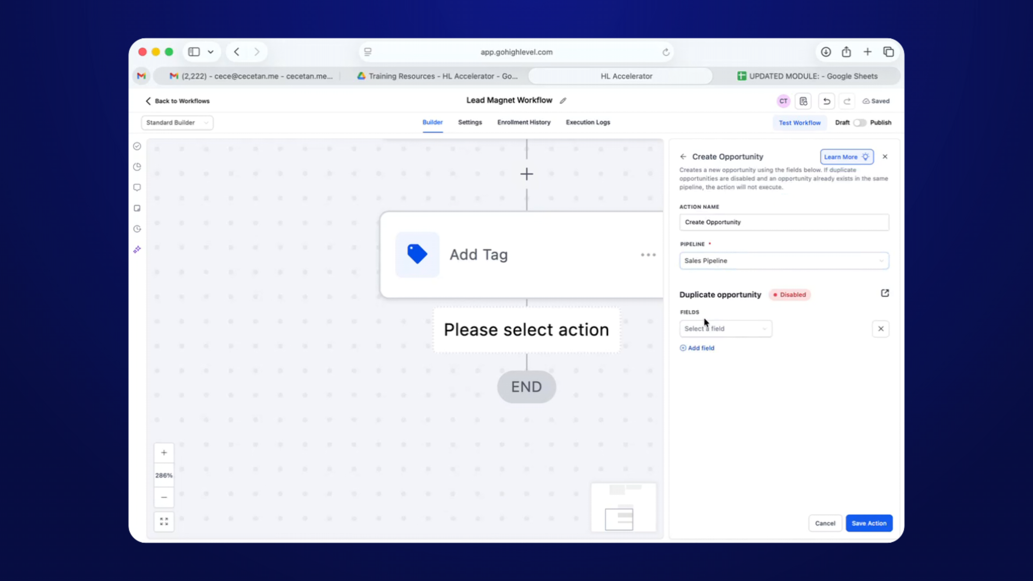
left_click(705, 328)
left_click(726, 261)
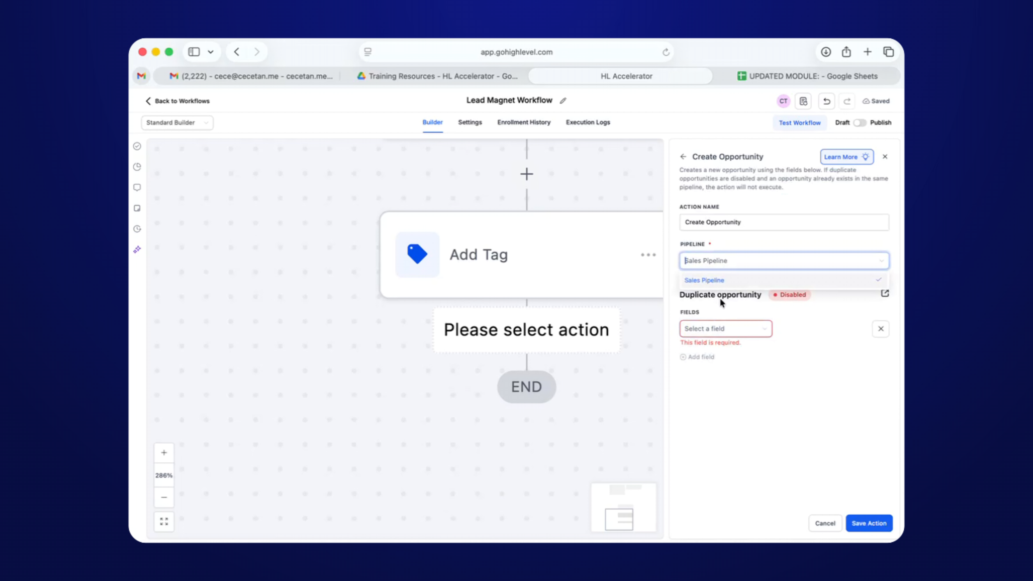
left_click(709, 334)
left_click(716, 360)
left_click(791, 329)
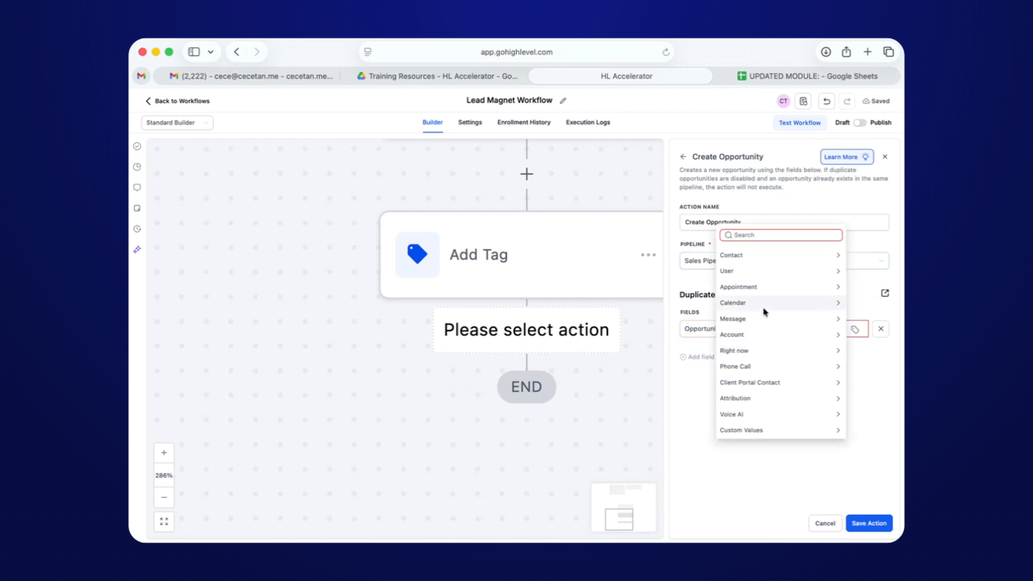
left_click(756, 256)
left_click(751, 268)
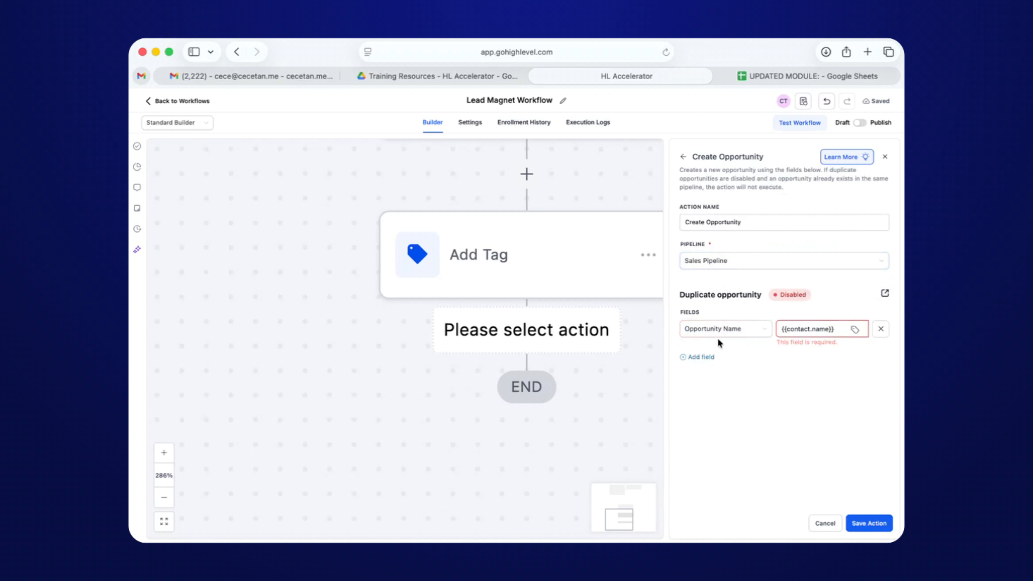
Set the opportunity's Pipeline Stage to New Lead and Status to Open, then save the step.
left_click(705, 357)
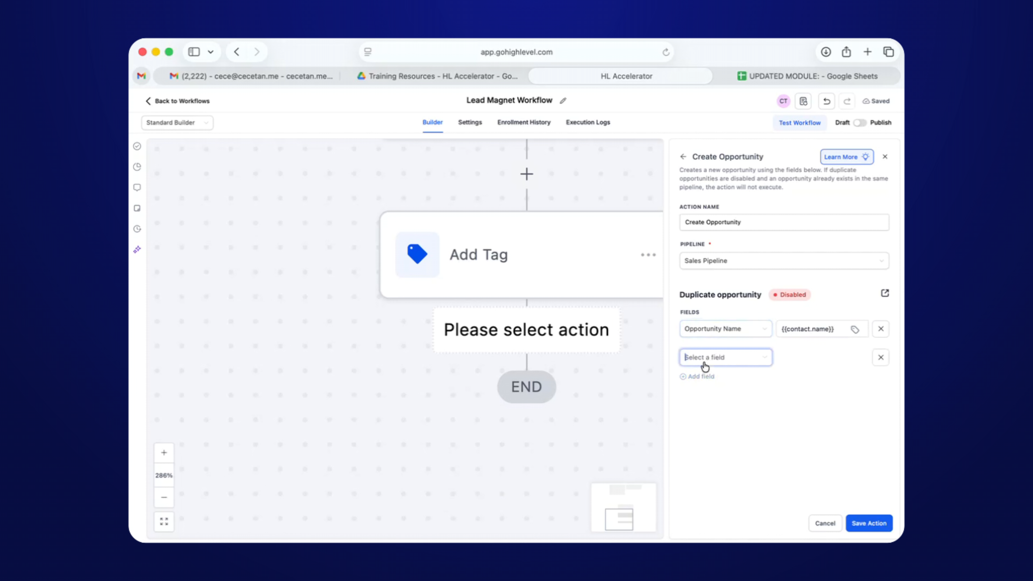
left_click(721, 409)
left_click(809, 359)
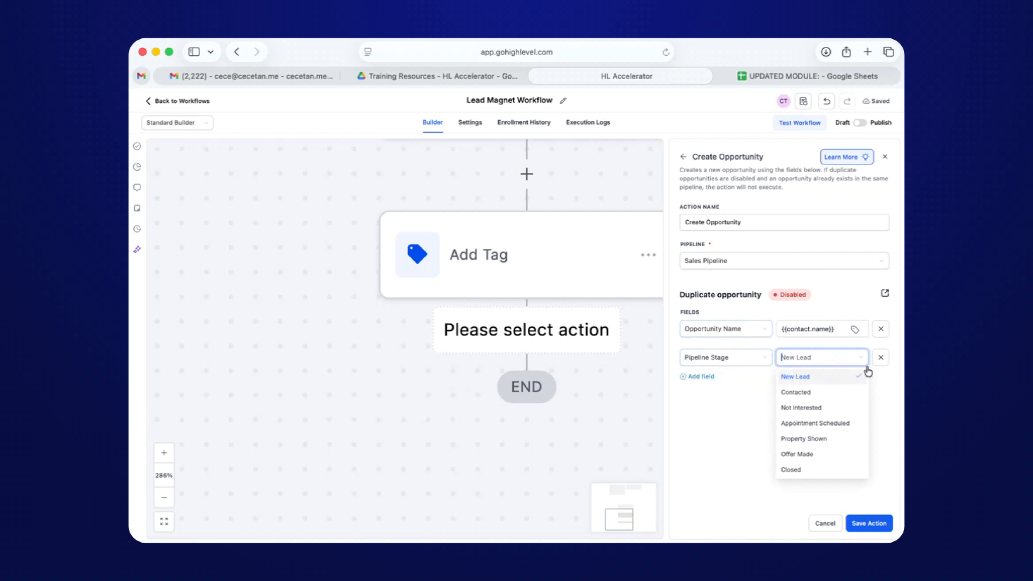
left_click(738, 398)
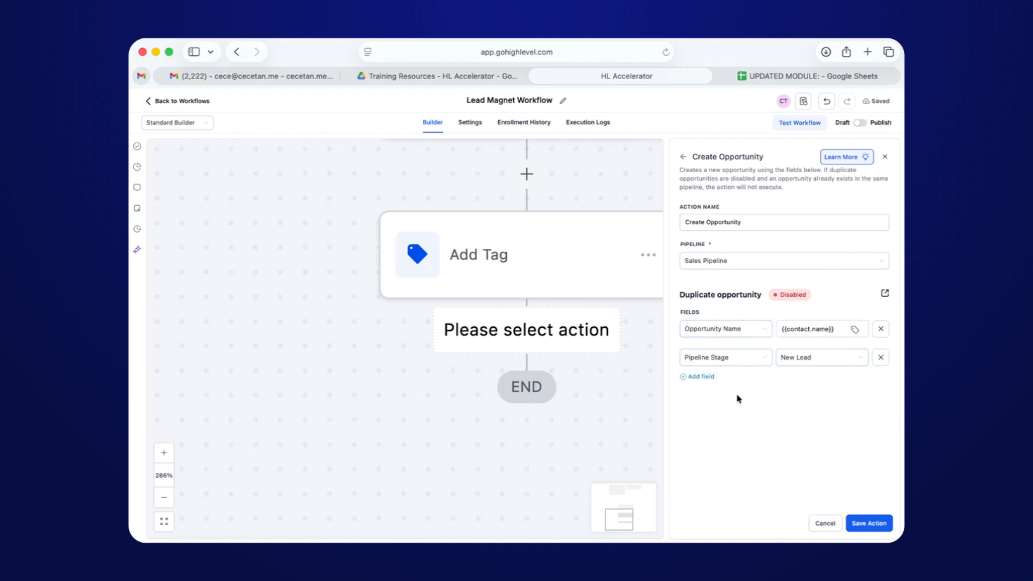
left_click(706, 377)
left_click(712, 387)
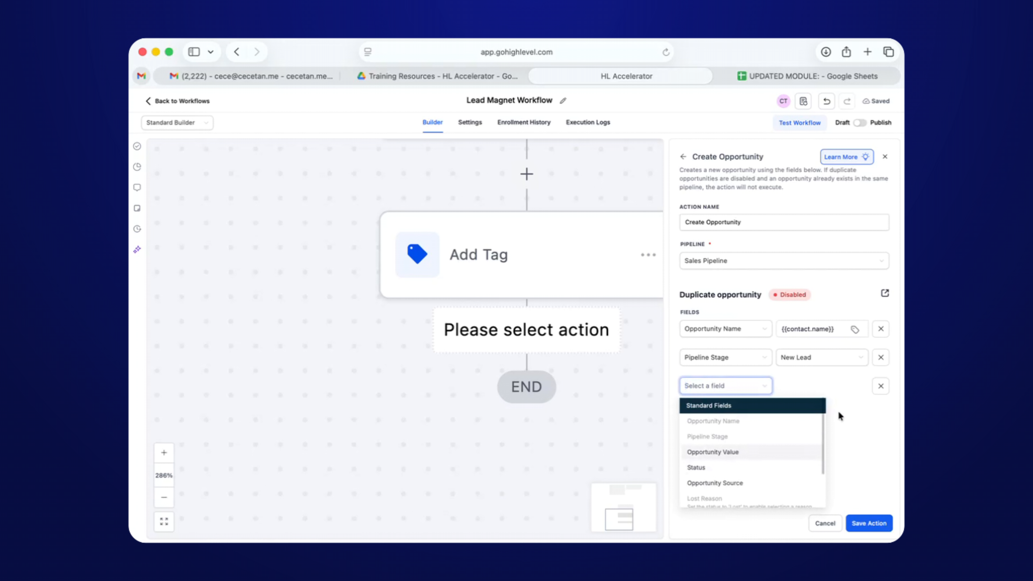
left_click(830, 381)
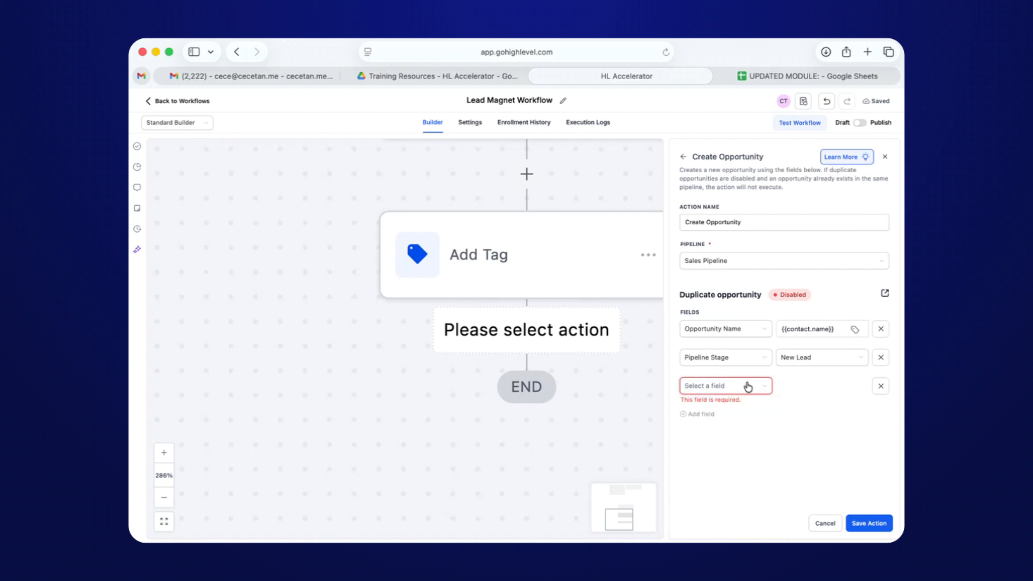
left_click(740, 393)
scroll(722, 463, "down", 3)
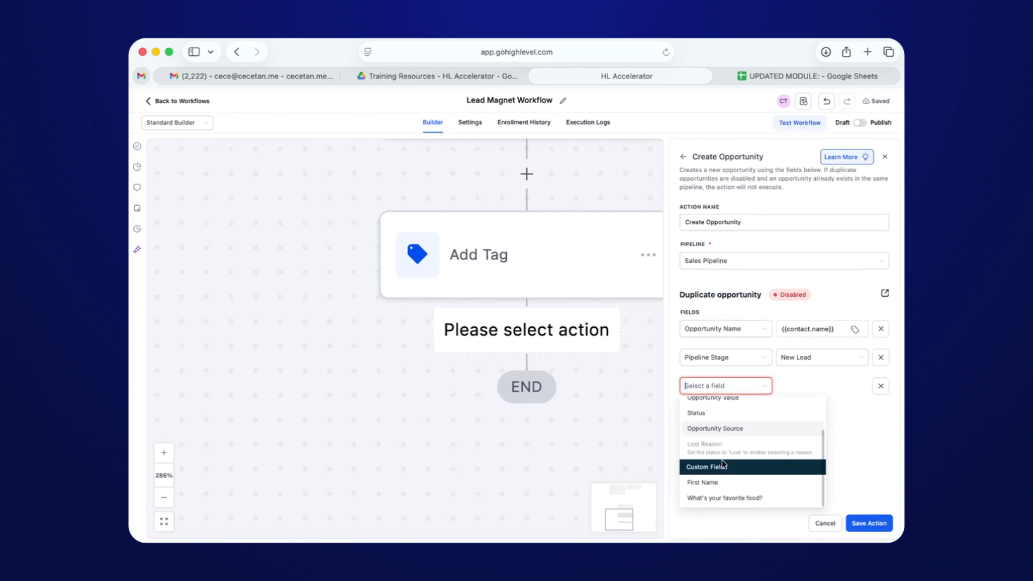
left_click(719, 415)
left_click(807, 386)
left_click(804, 412)
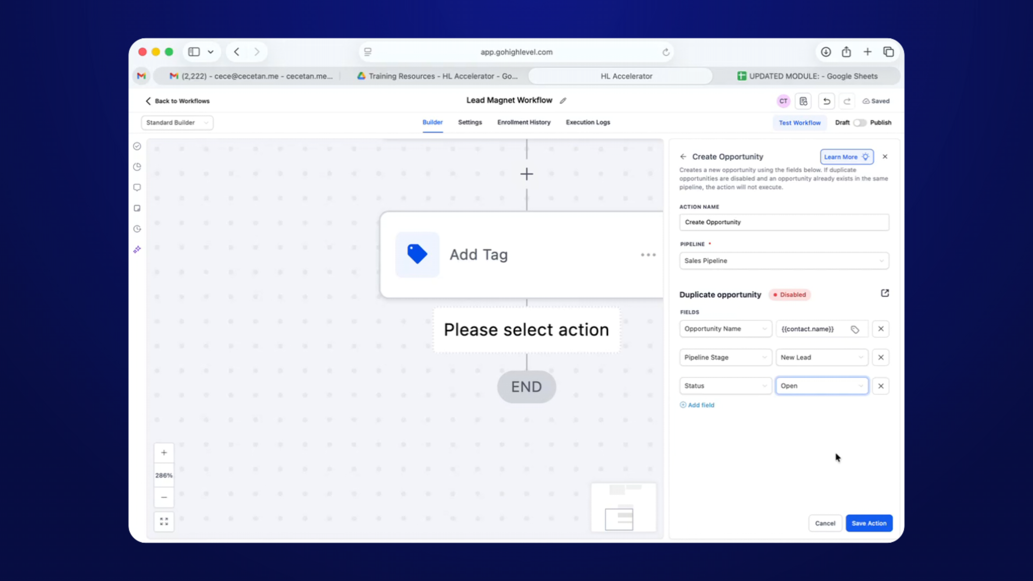
left_click(867, 524)
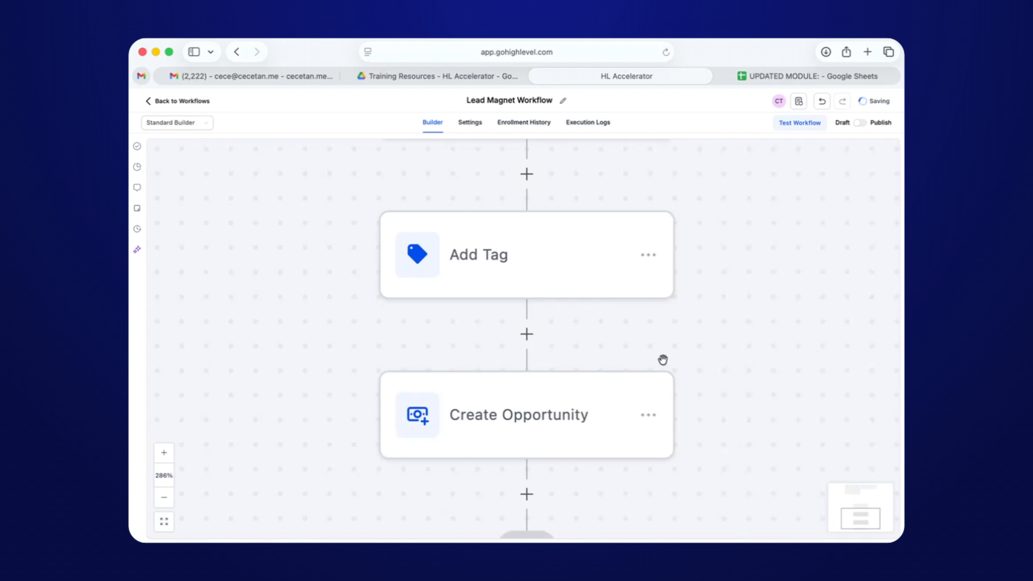
Insert a Wait step below the Create Opportunity step.
scroll(662, 360, "down", 2)
scroll(662, 321, "down", 5)
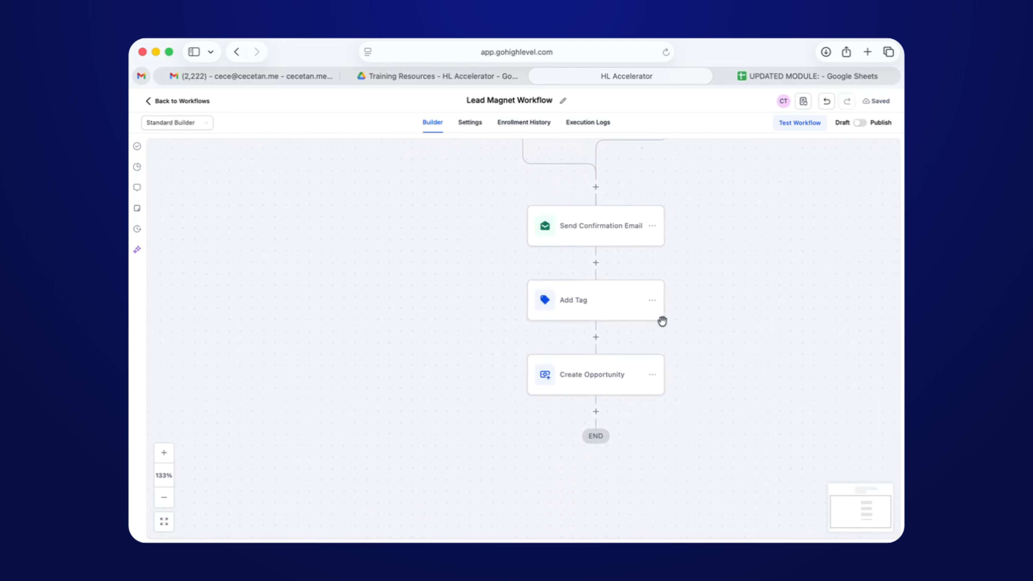
scroll(662, 322, "up", 1)
scroll(633, 354, "up", 2)
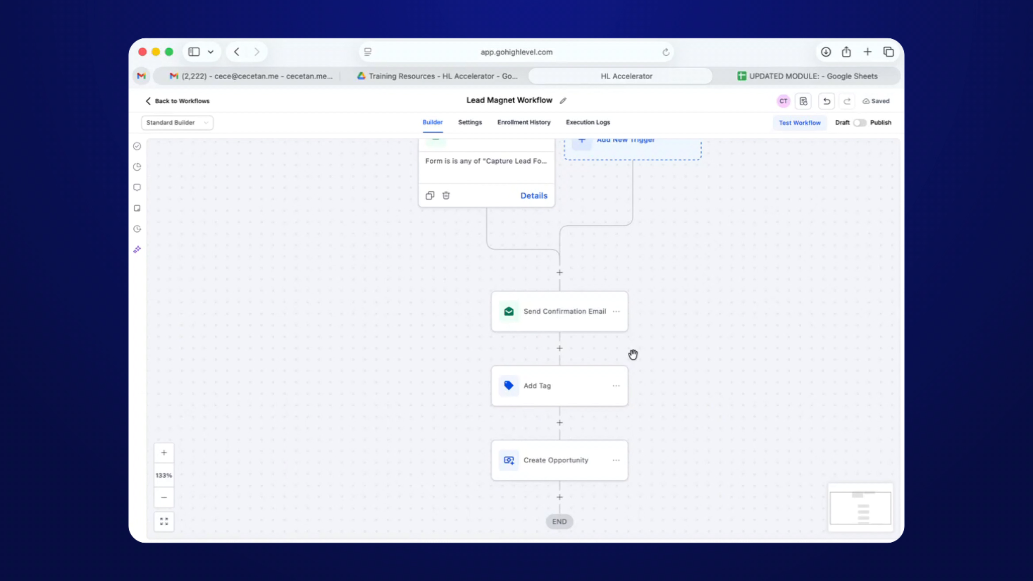
scroll(659, 354, "down", 3)
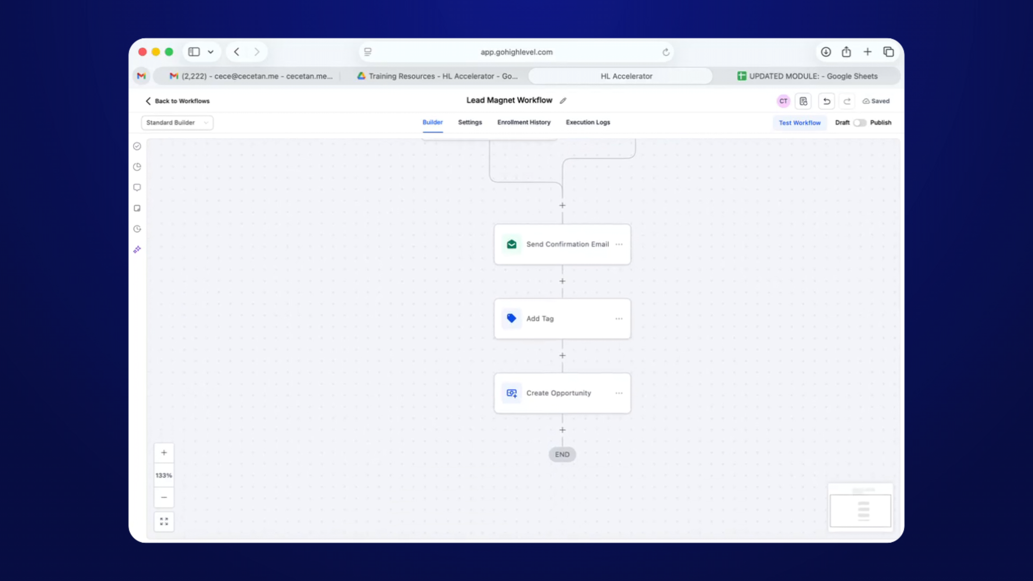
left_click(562, 429)
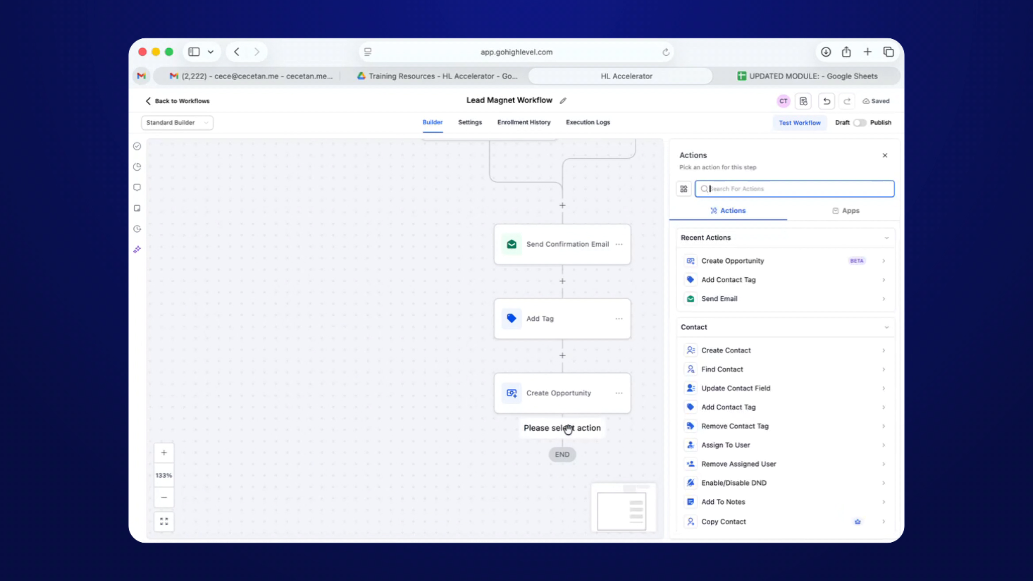
type("wait")
left_click(713, 259)
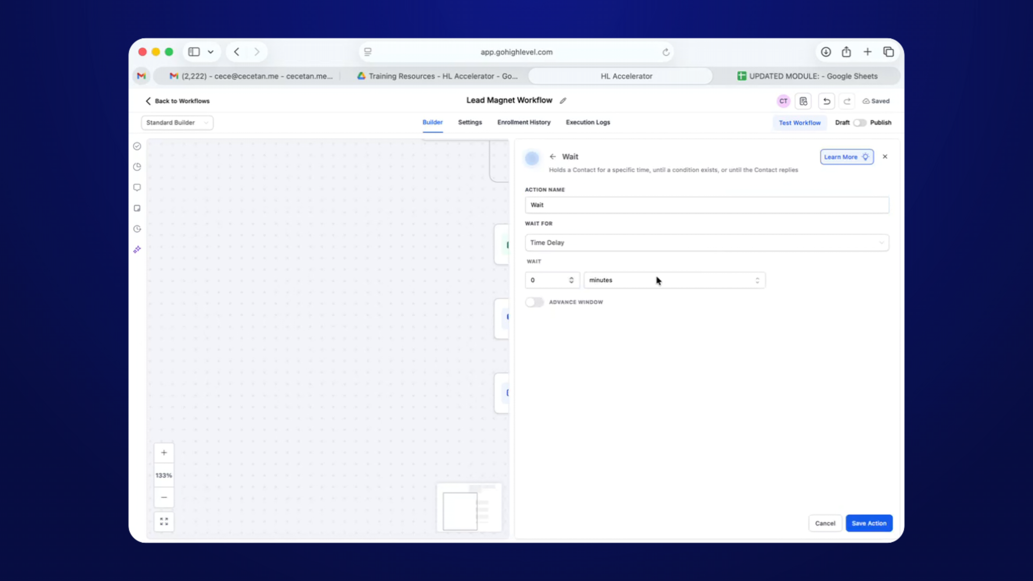
Set the wait duration to 1 day and save the action.
left_click(572, 284)
type("1")
left_click(654, 281)
left_click(610, 331)
left_click(869, 523)
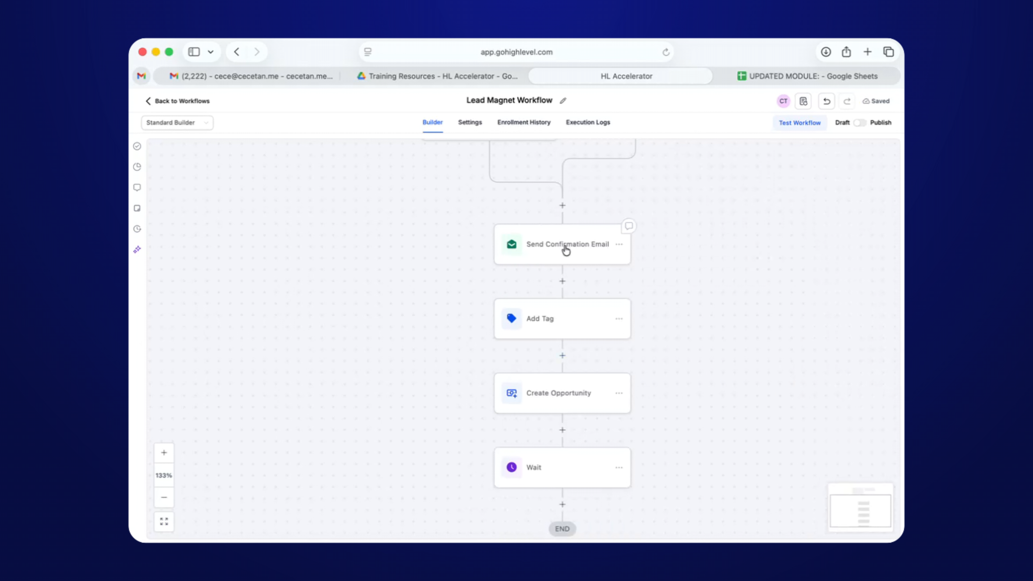
Add a Send Email step below the Wait step.
scroll(565, 249, "down", 3)
left_click(563, 444)
type("email")
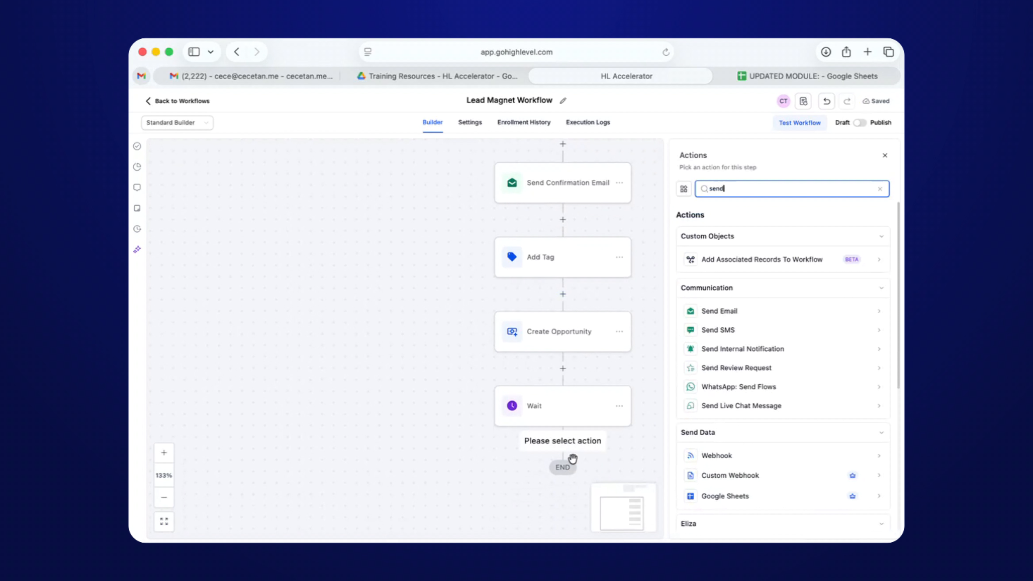
left_click(732, 311)
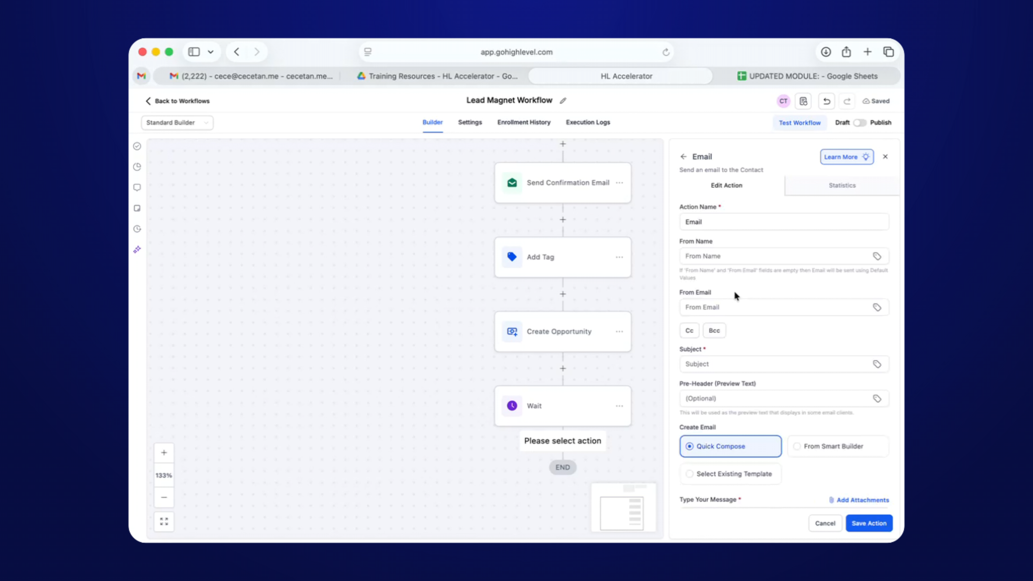
Write the message 'Hey,' followed by 'How do you find the resources I shared with you?'.
scroll(708, 329, "down", 1)
scroll(709, 332, "down", 6)
left_click(737, 330)
type("Hey,")
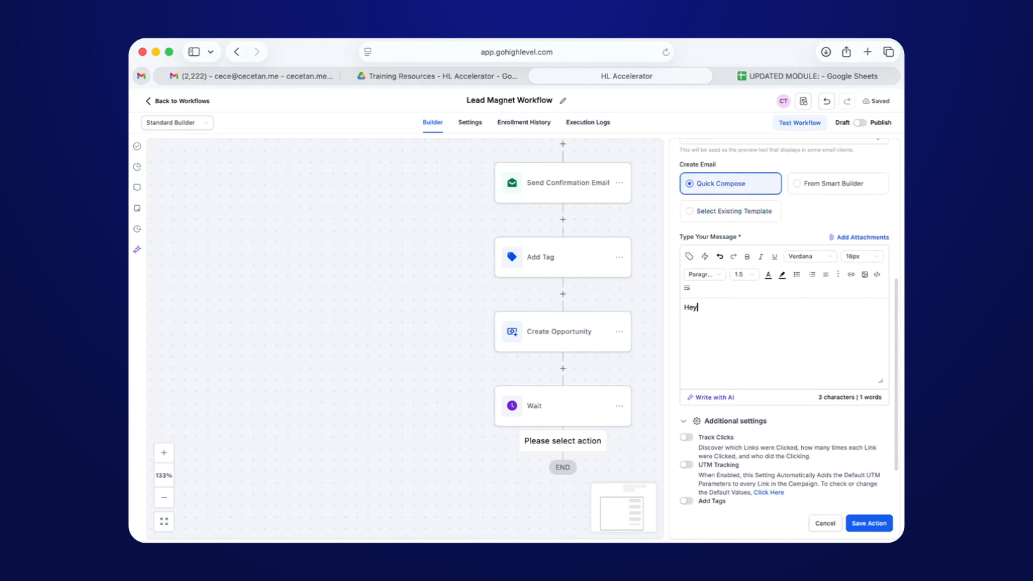
key("Return")
key("Return")
type("How do you ")
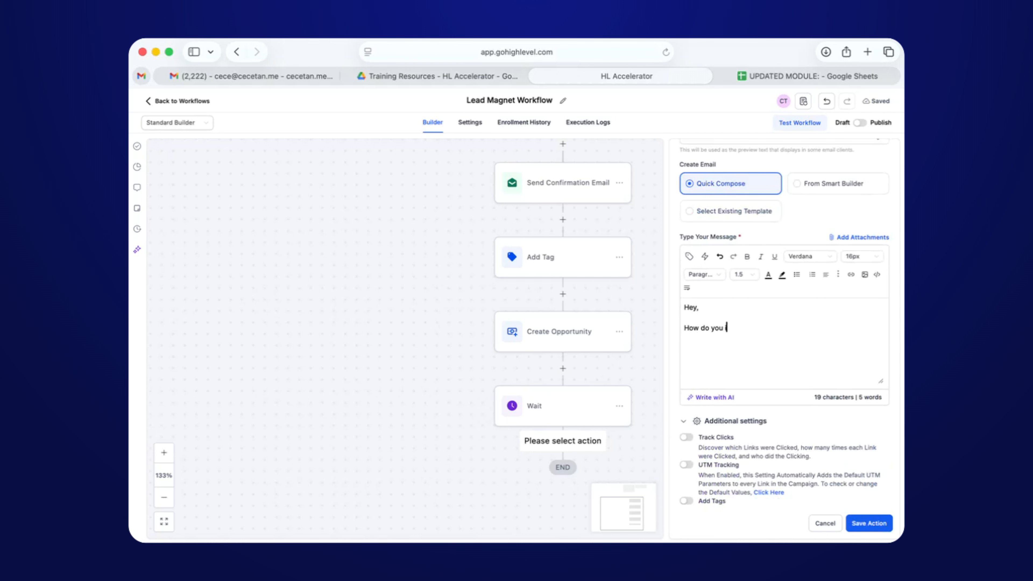
type("find the resources I shared with oyyu")
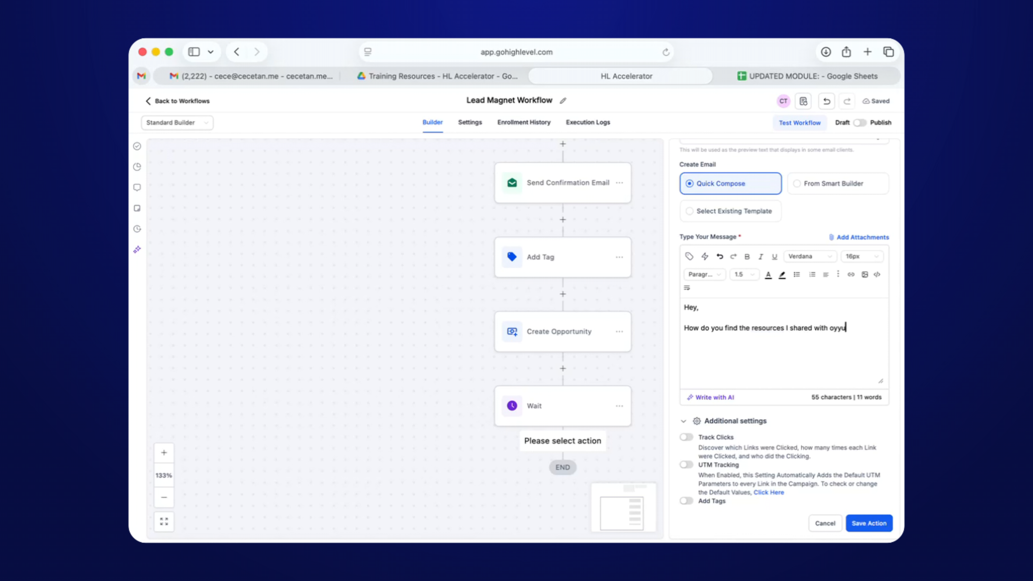
key("BackSpace")
key("BackSpace")
key("BackSpace")
key("BackSpace")
type("you?")
key("cmd+a")
Use the question line as the email subject and save the email step.
scroll(875, 523, "up", 2)
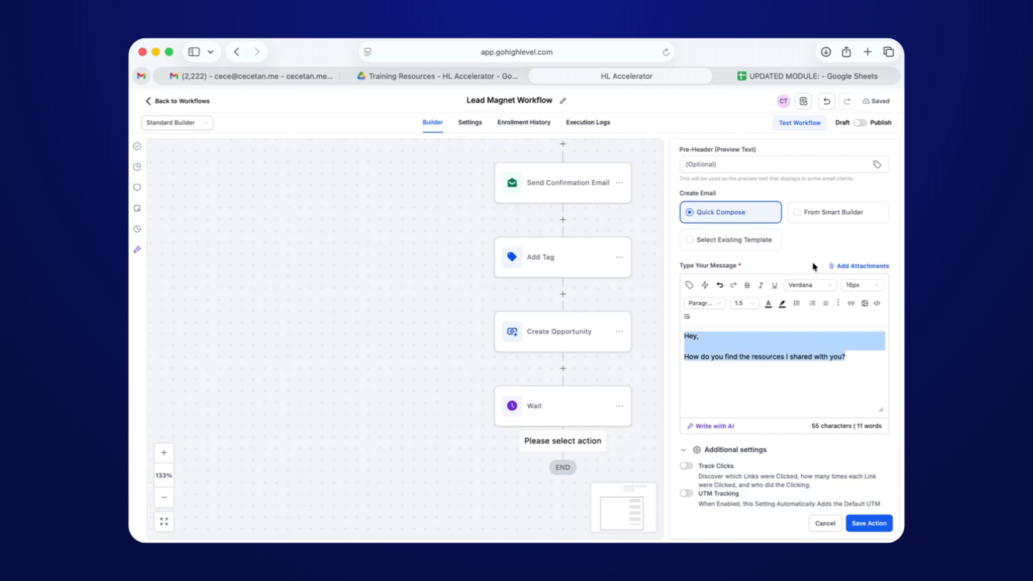
scroll(776, 240, "up", 4)
left_click(737, 300)
scroll(742, 317, "down", 6)
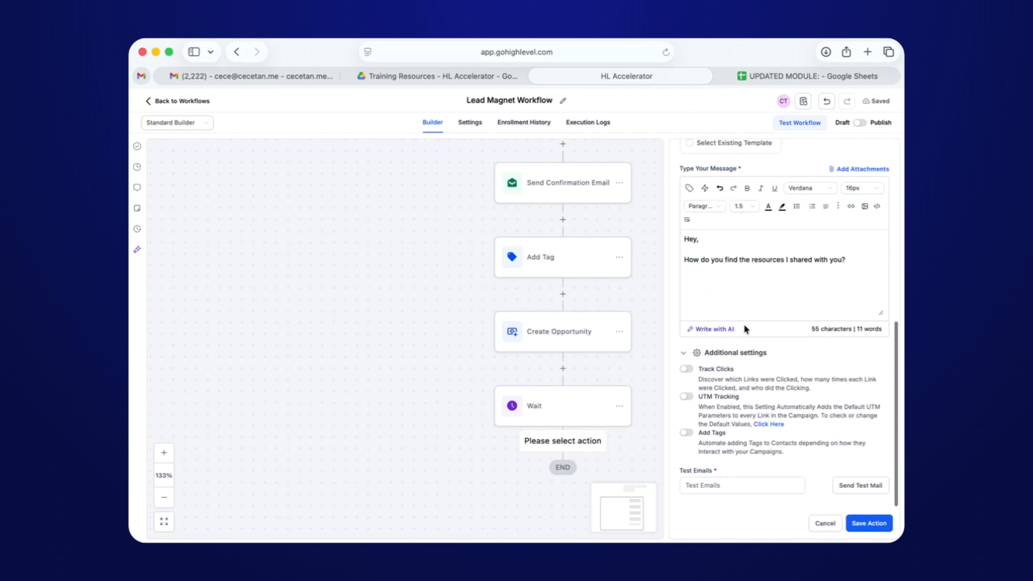
left_click_drag(862, 259, 667, 261)
key("cmd+c")
scroll(770, 270, "up", 2)
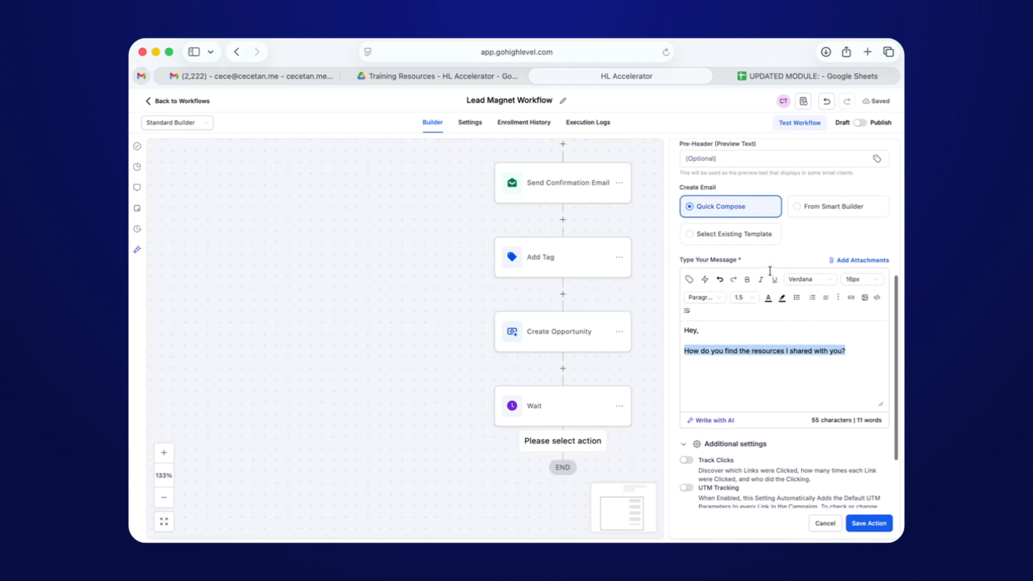
scroll(770, 271, "up", 3)
left_click(729, 177)
key("cmd+v")
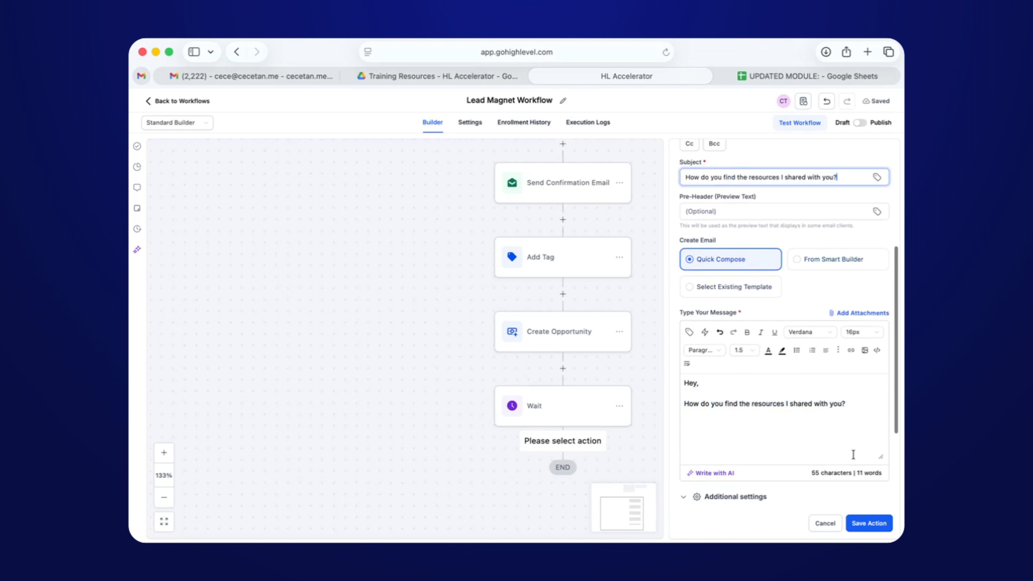
left_click(868, 523)
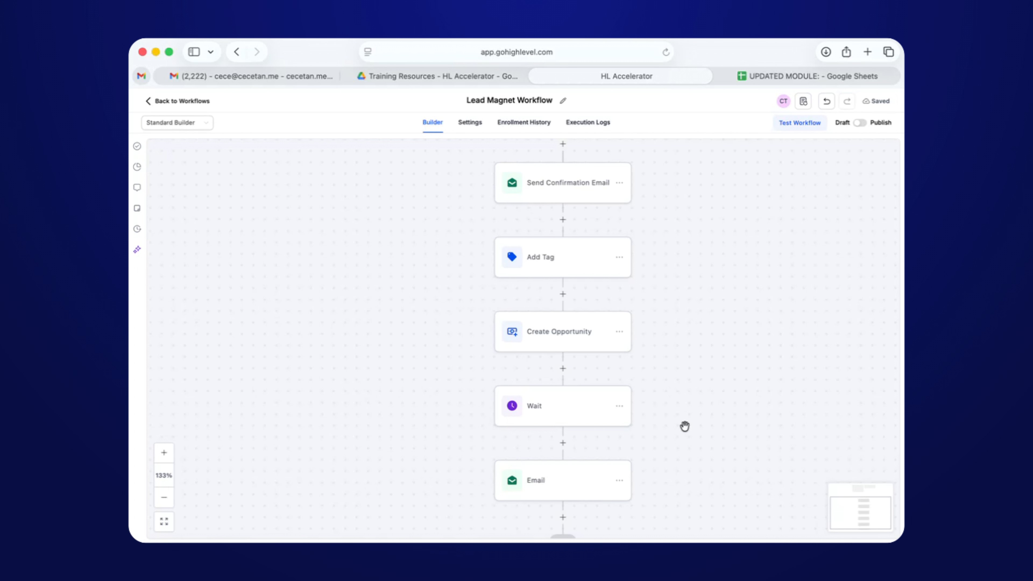
Check the Wait step's 1-day delay, then close the step panels without adding anything.
scroll(577, 443, "up", 1)
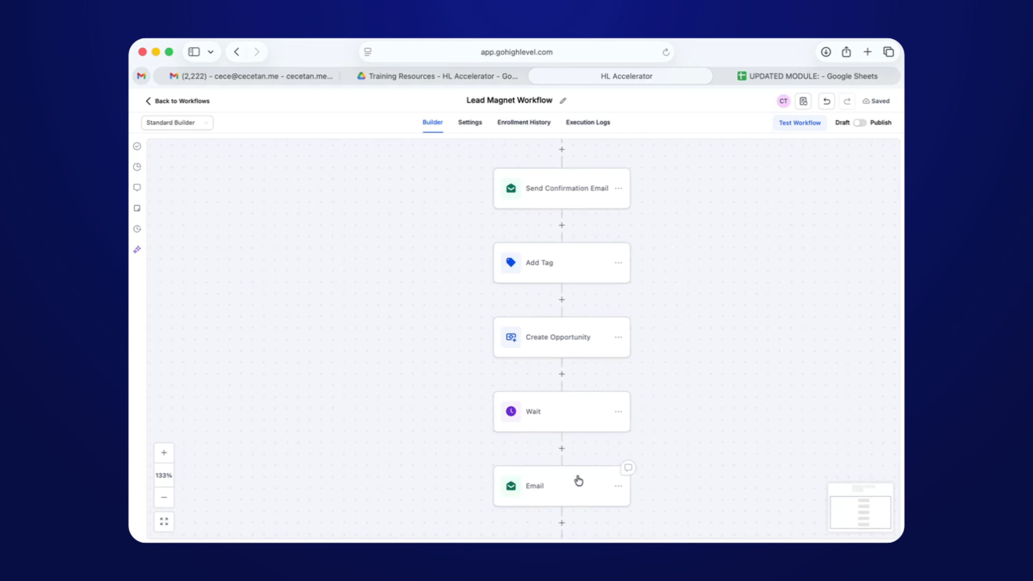
scroll(578, 481, "down", 3)
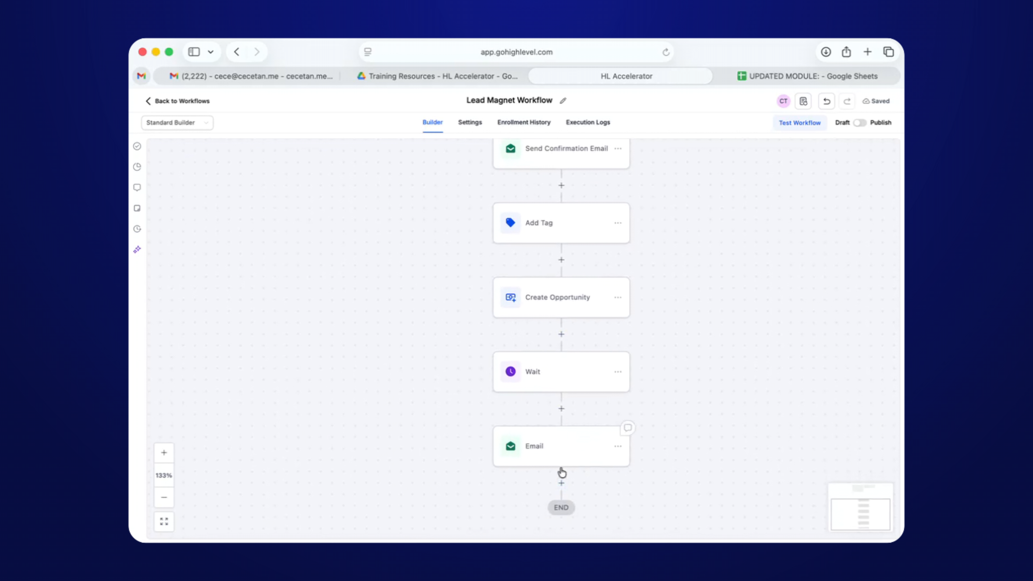
left_click(594, 370)
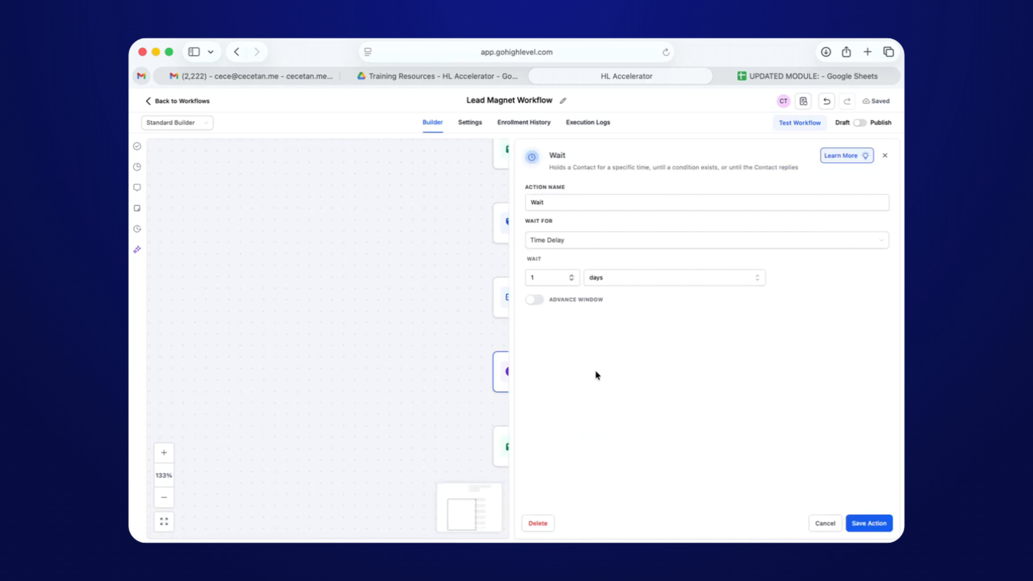
left_click(885, 157)
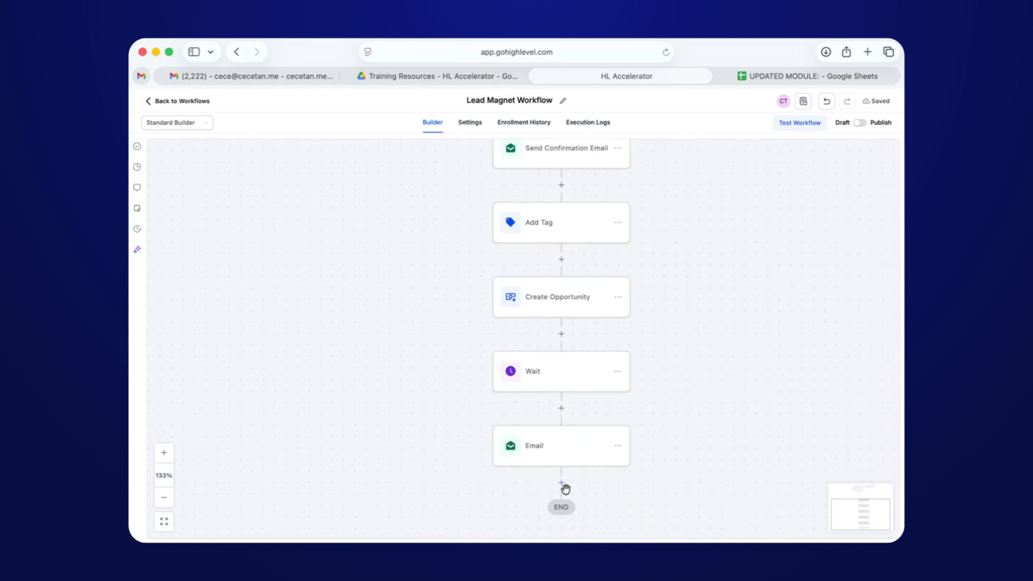
left_click(561, 482)
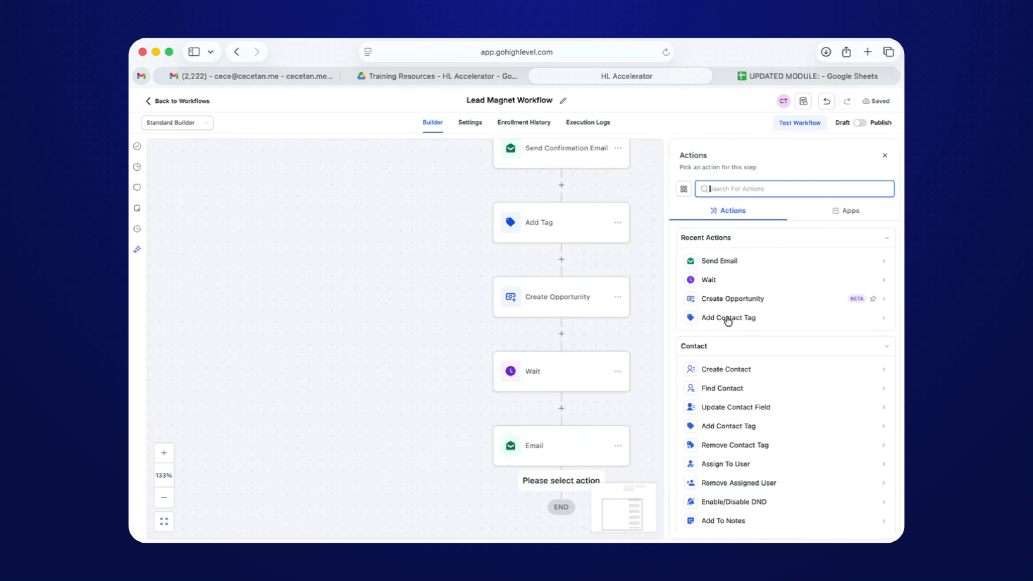
left_click(885, 155)
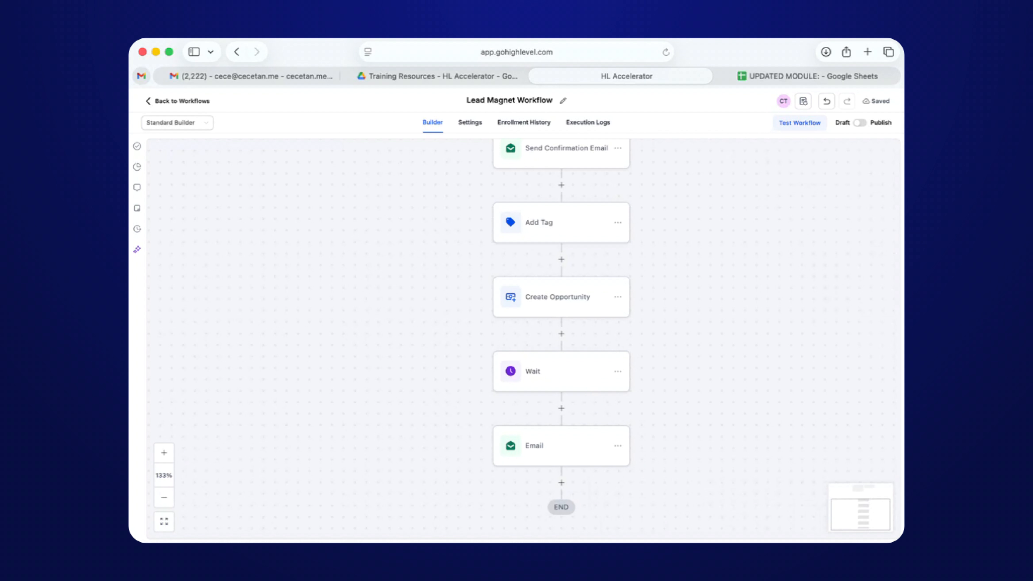
Switch the Lead Magnet Workflow from Draft to Publish and save it.
left_click(861, 127)
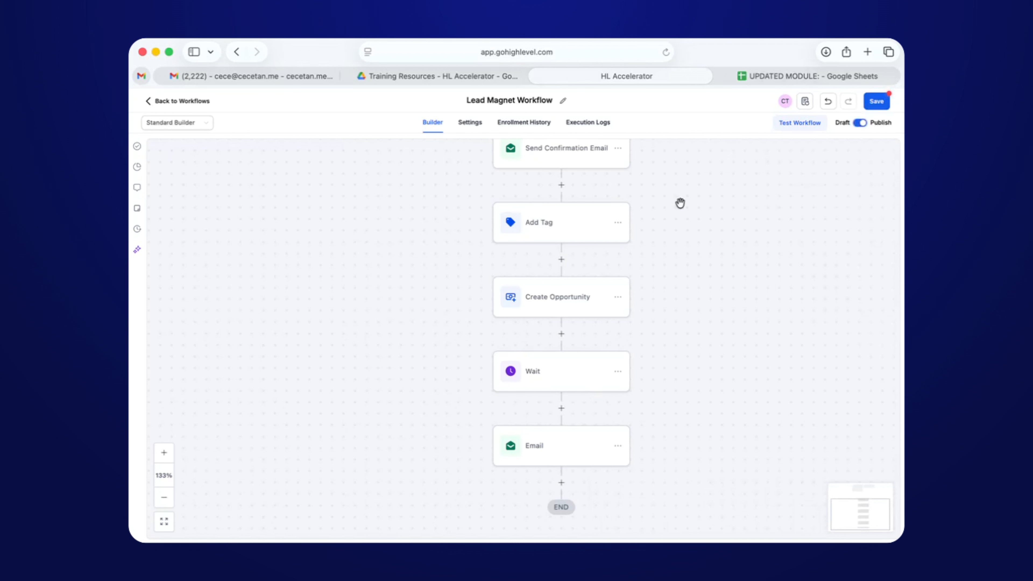
scroll(640, 220, "up", 4)
left_click(866, 108)
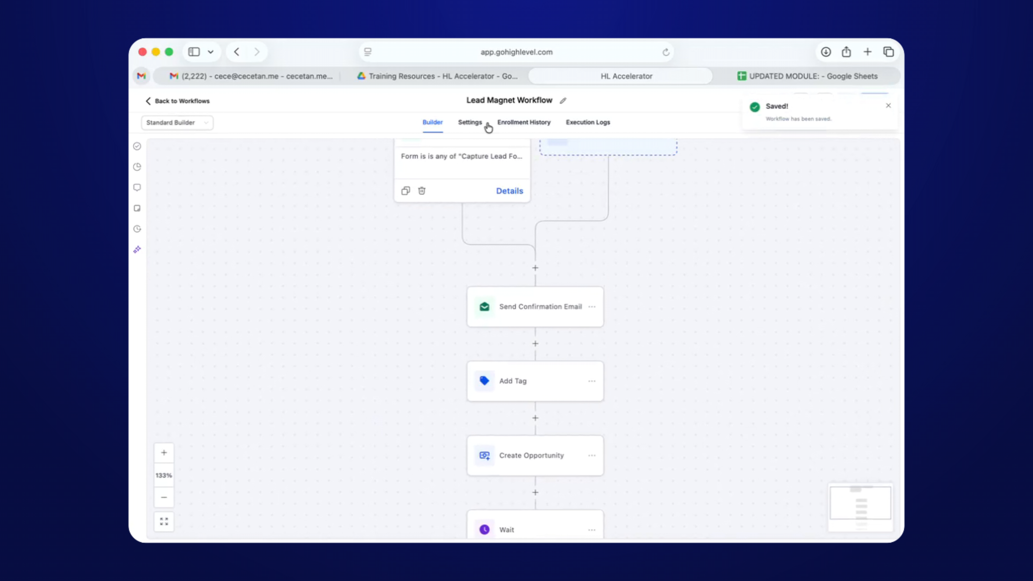
Leave the workflows and search the funnels list for 'capture', then clear the search.
left_click(190, 103)
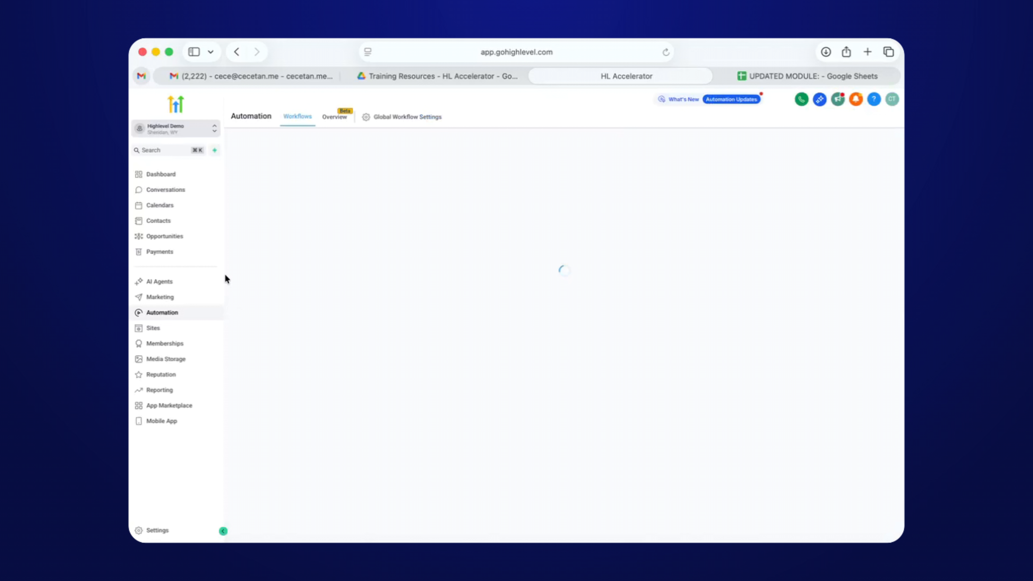
left_click(170, 329)
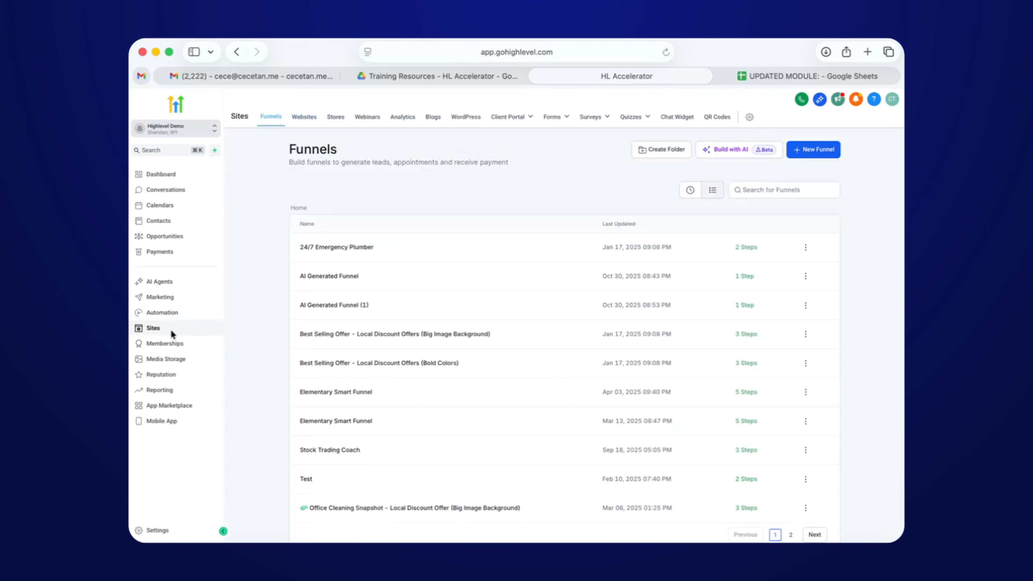
left_click(743, 190)
type("capture")
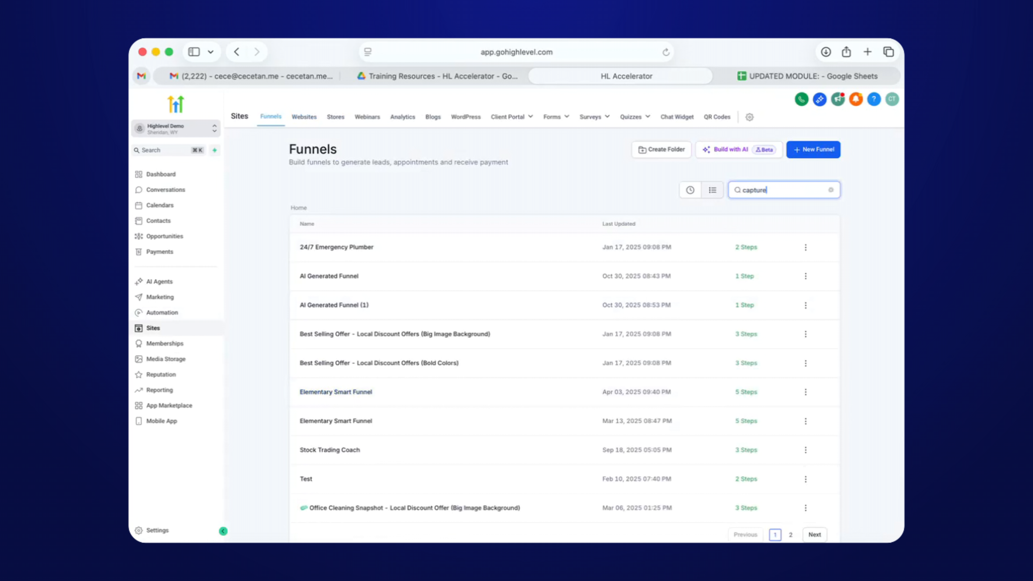
key("super+a")
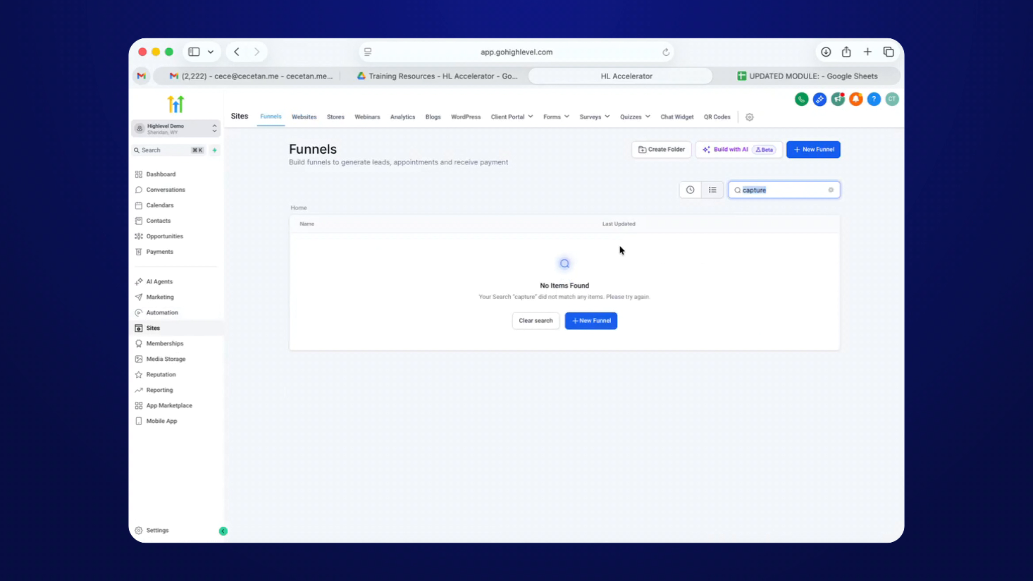
key("BackSpace")
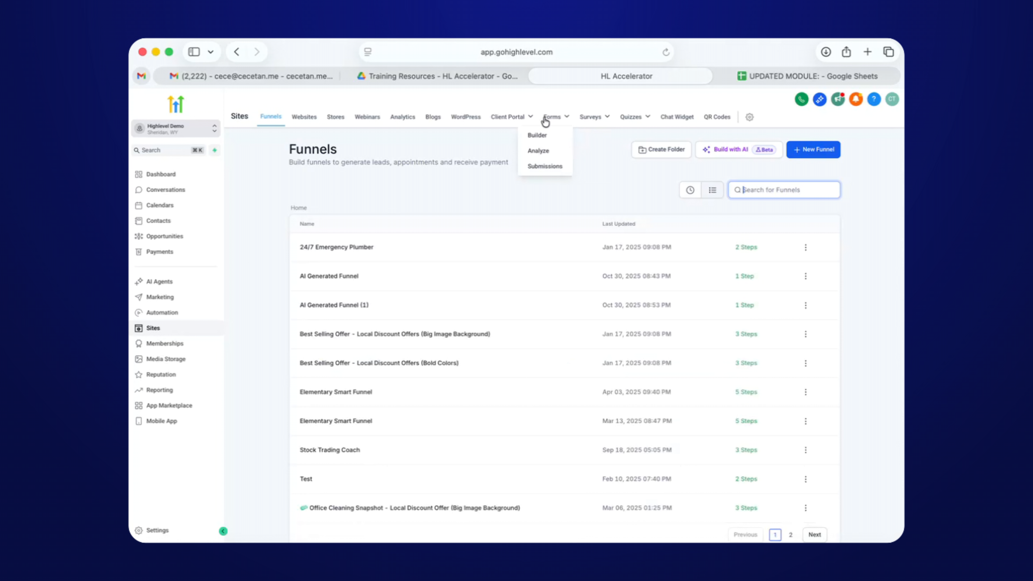
Search the site forms for 'capture' and open Capture Lead Form.
left_click(537, 135)
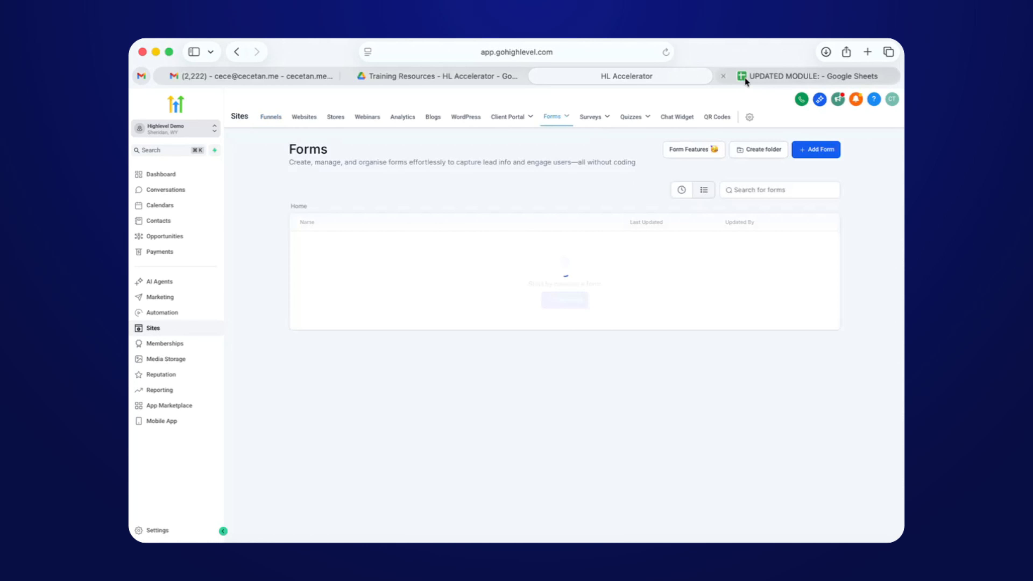
scroll(406, 376, "down", 2)
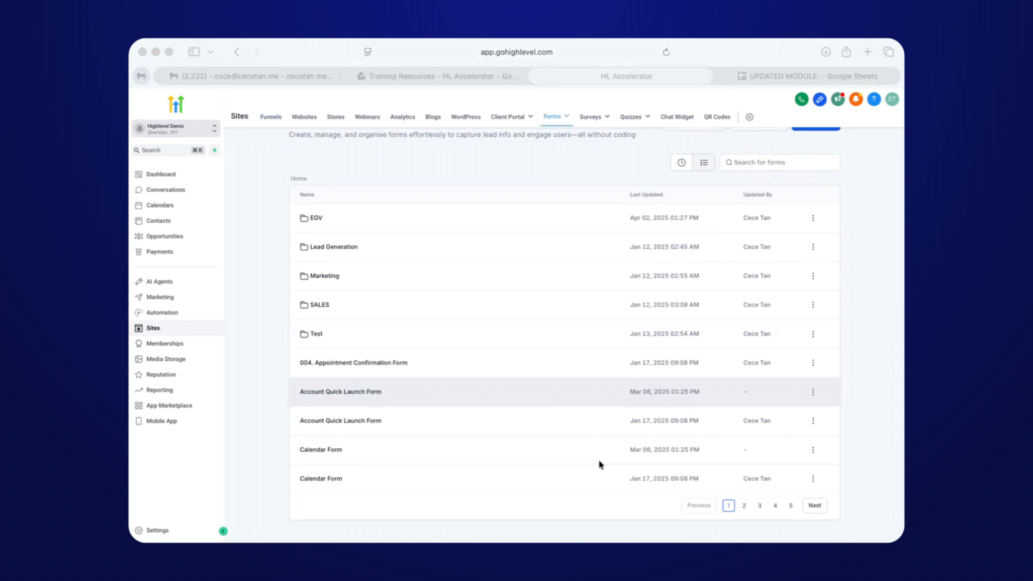
left_click(364, 462)
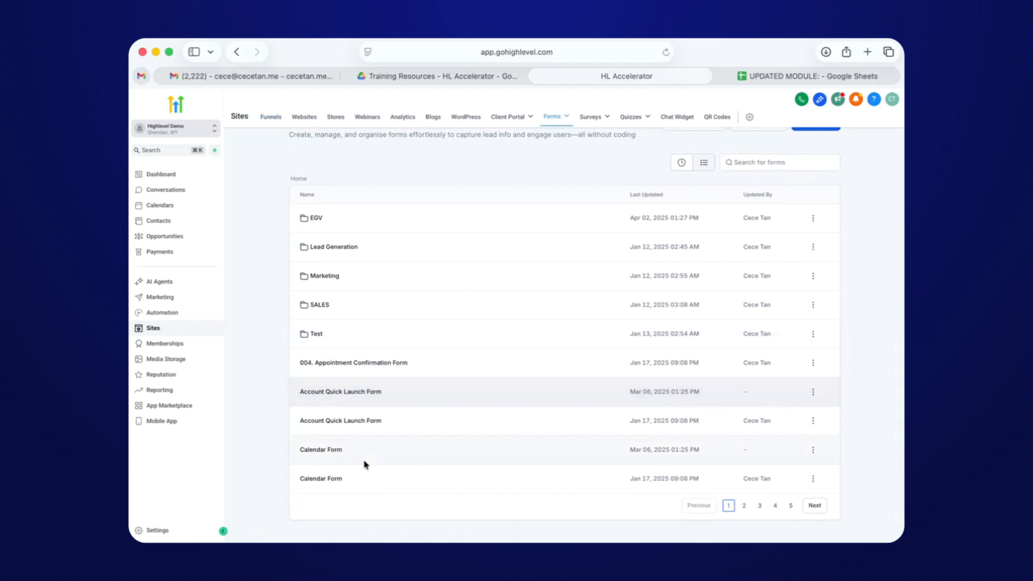
left_click(778, 506)
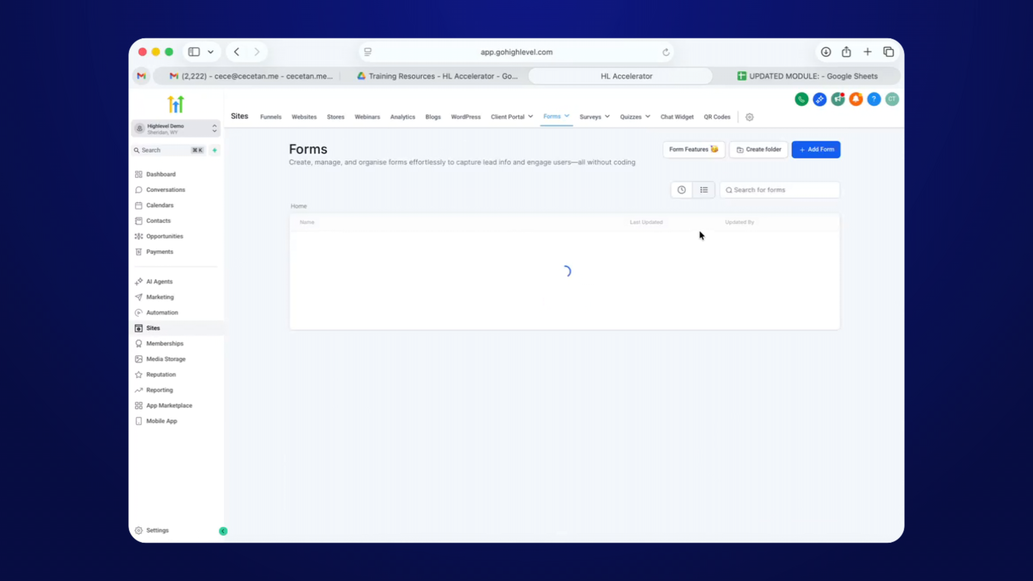
left_click(760, 189)
type("capt")
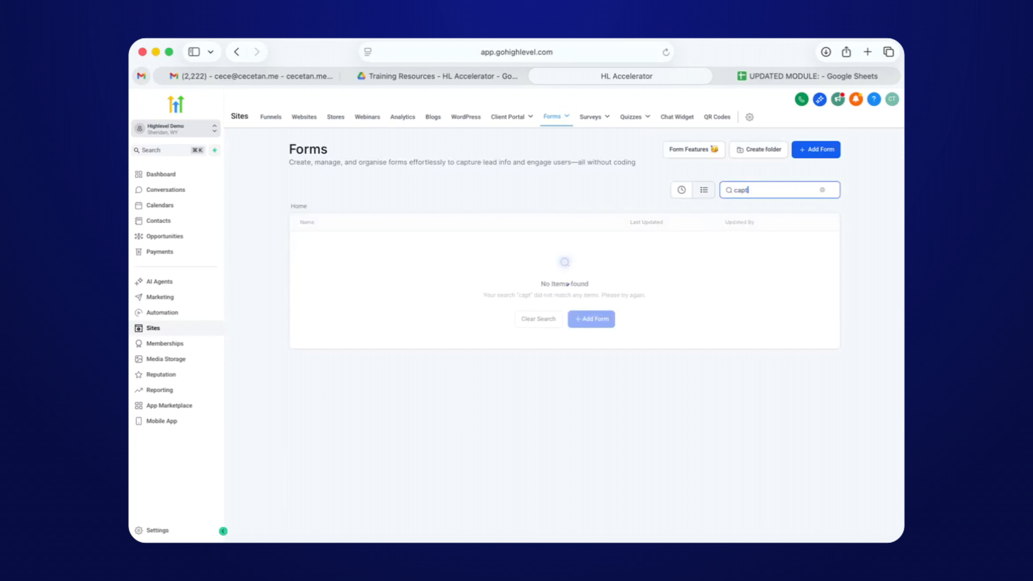
type("ure")
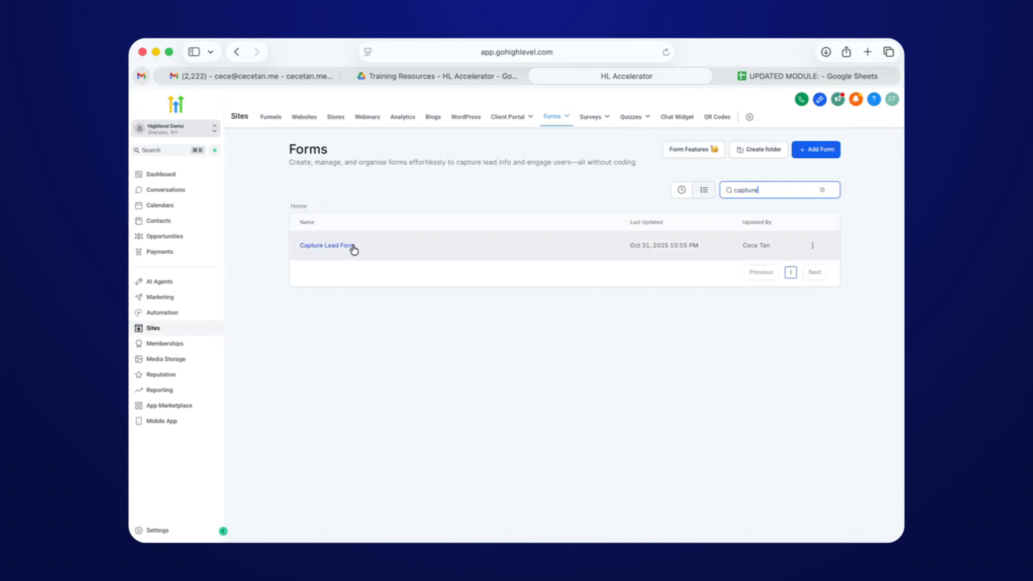
left_click(354, 250)
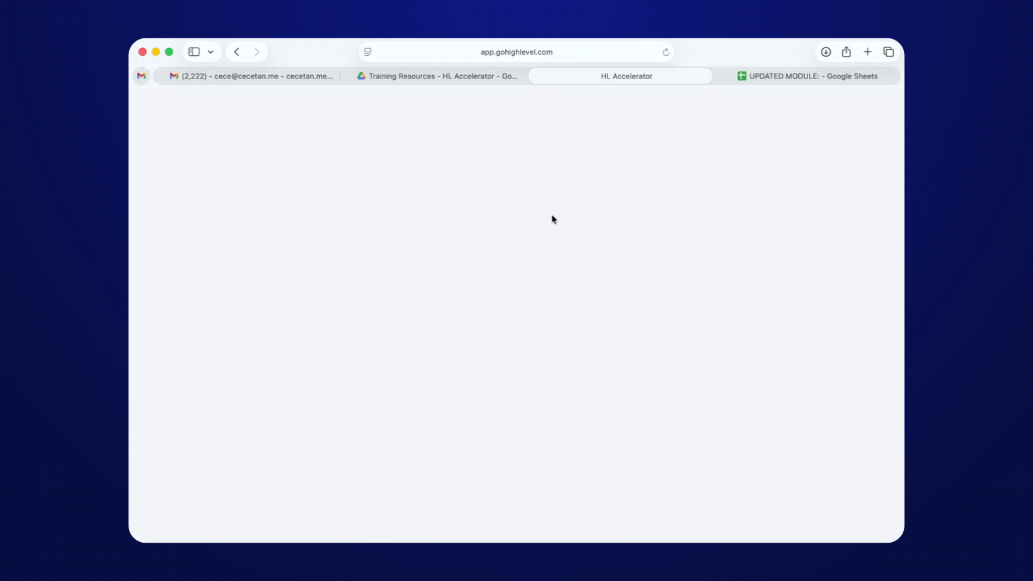
Copy the form's share link from Integrate > Share and paste it into a new tab.
left_click(832, 100)
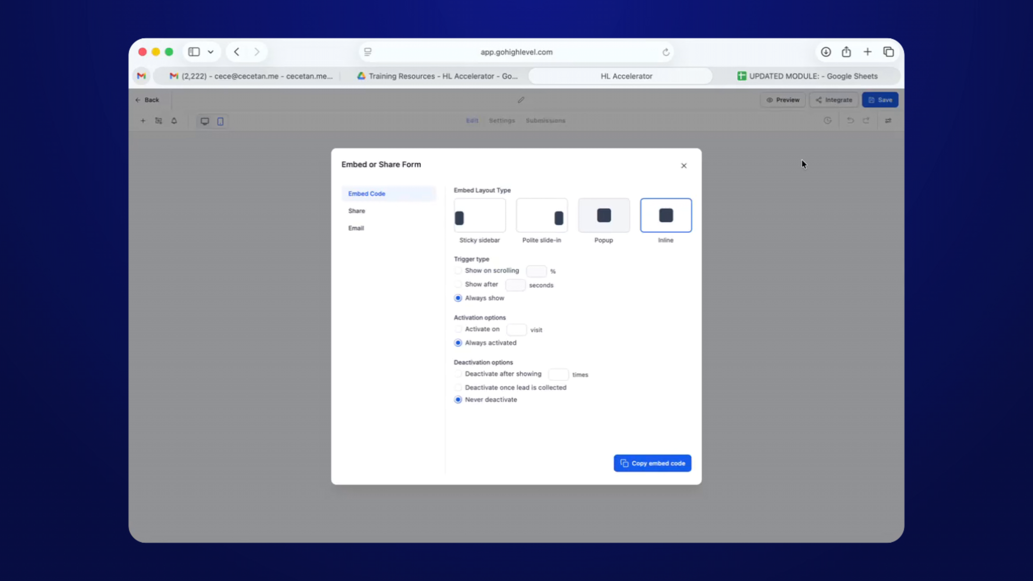
left_click(358, 211)
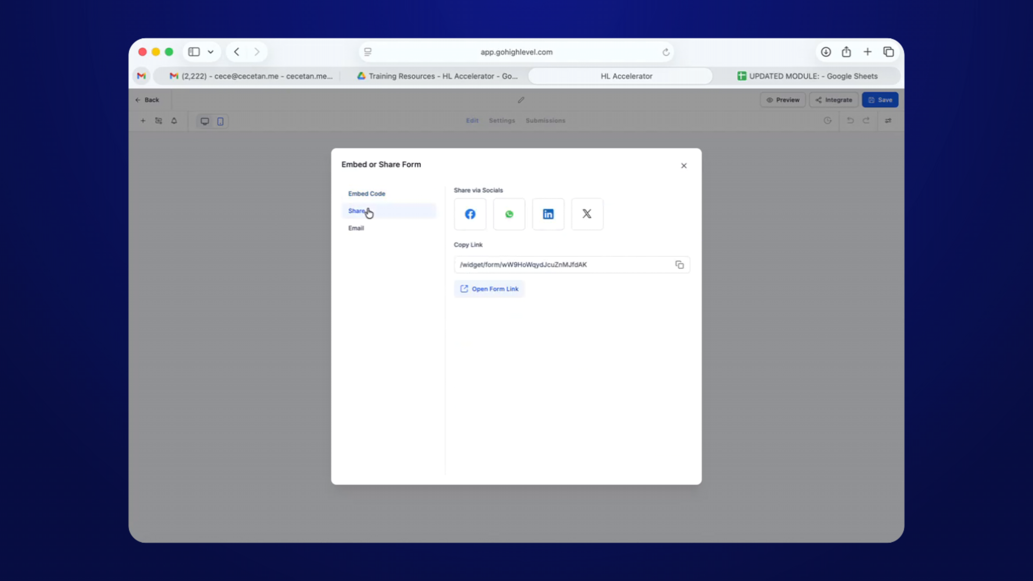
left_click(679, 265)
left_click(868, 51)
key("super+v")
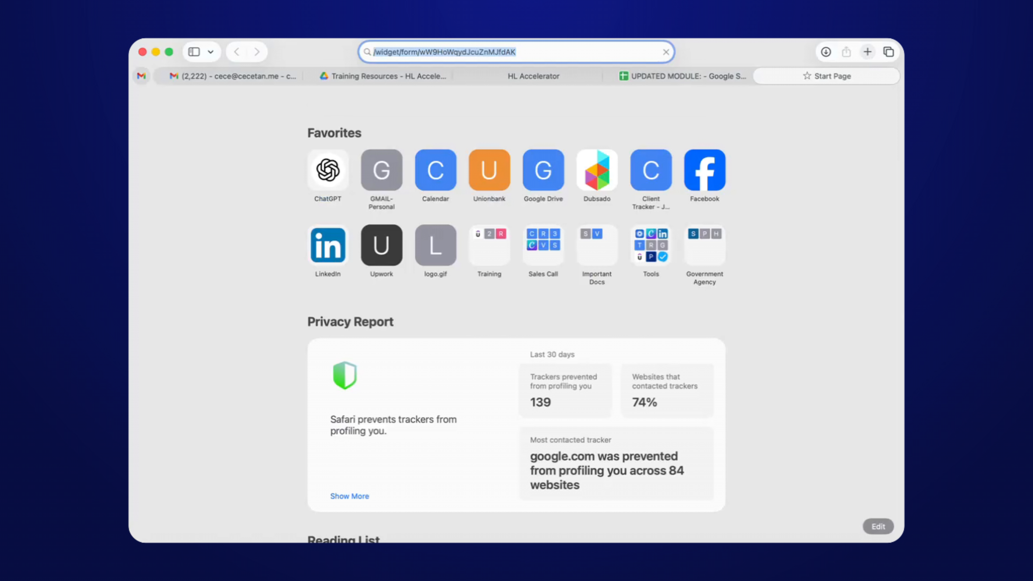
Copy the link again, discard the stray search tab, and open the form link in a new tab.
left_click(535, 76)
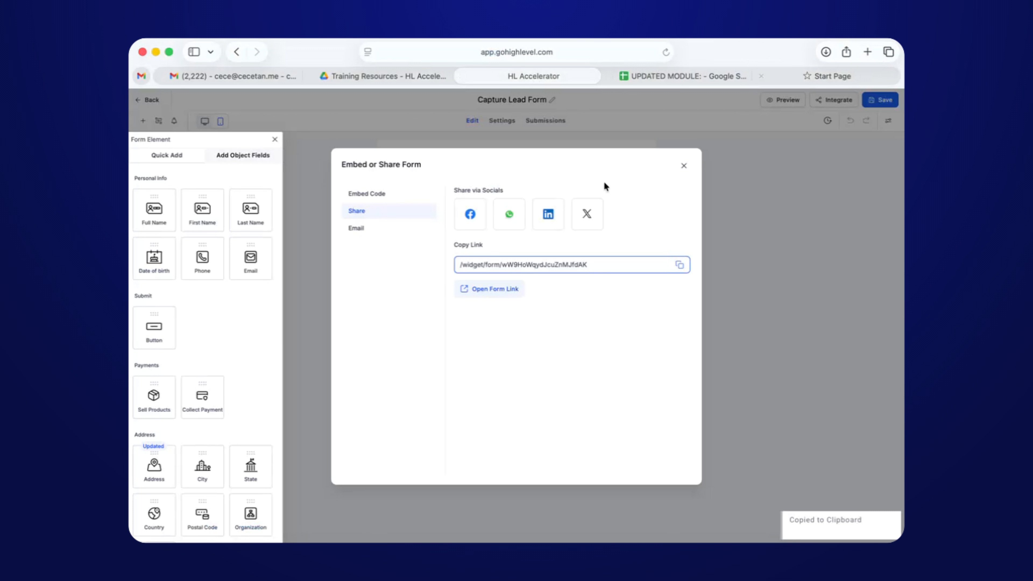
left_click(679, 265)
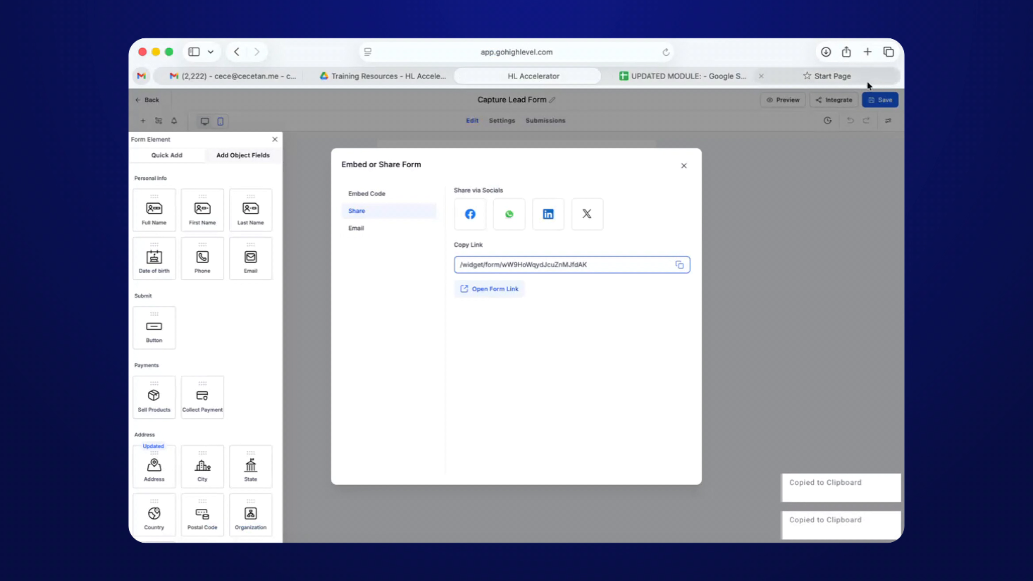
left_click(752, 76)
left_click(571, 45)
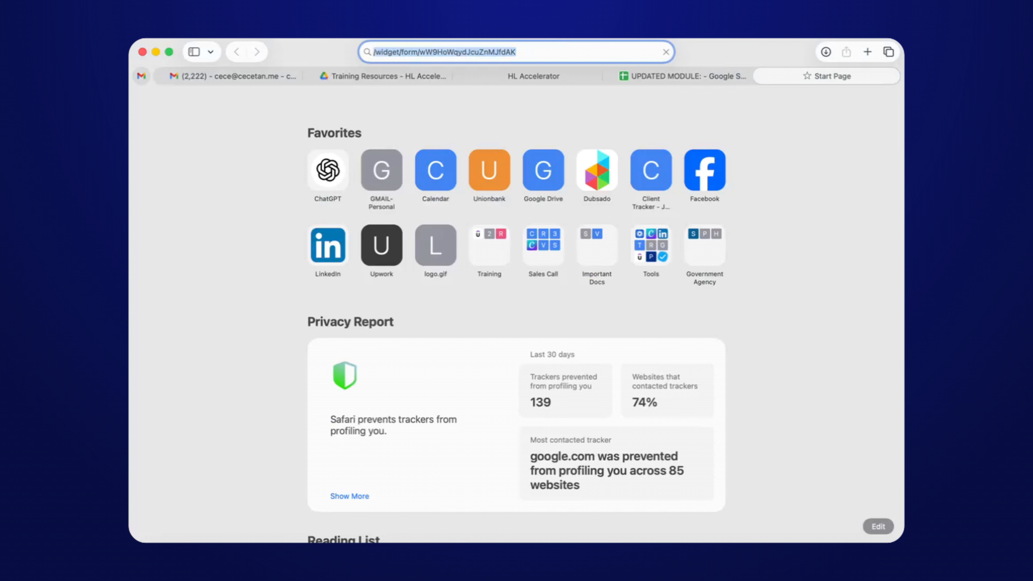
key("super+w")
left_click(639, 73)
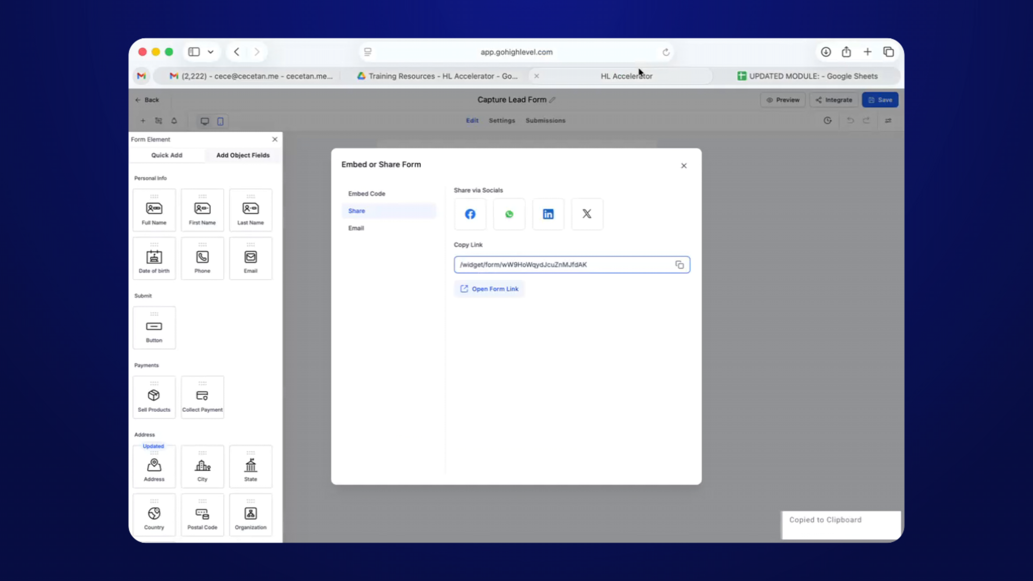
left_click(511, 288)
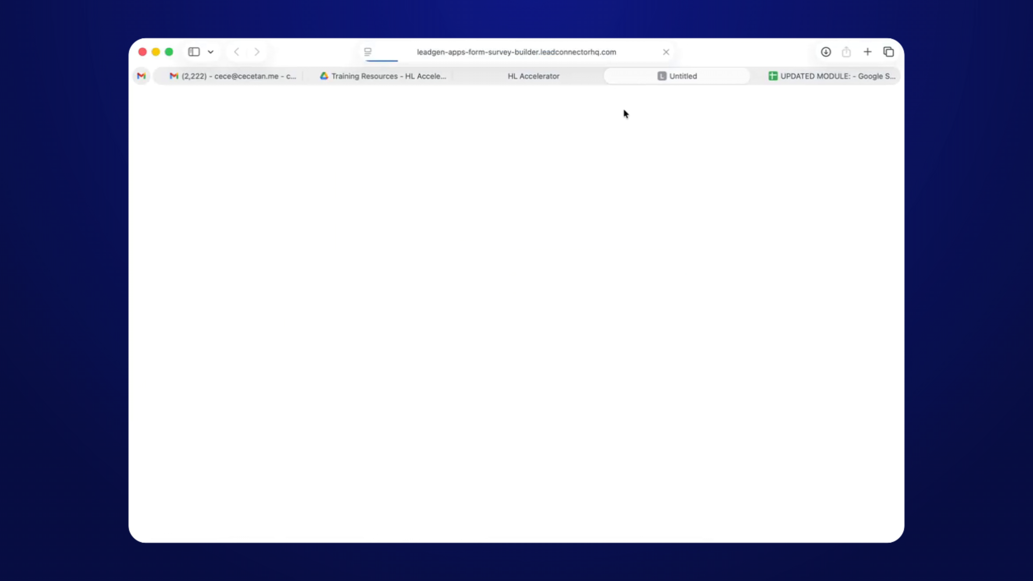
left_click(564, 76)
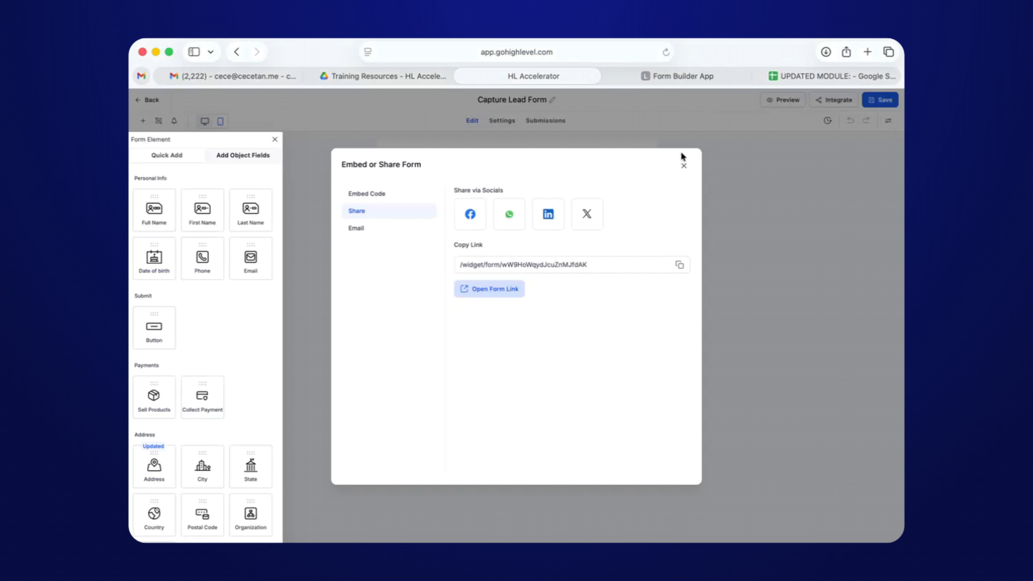
left_click(684, 165)
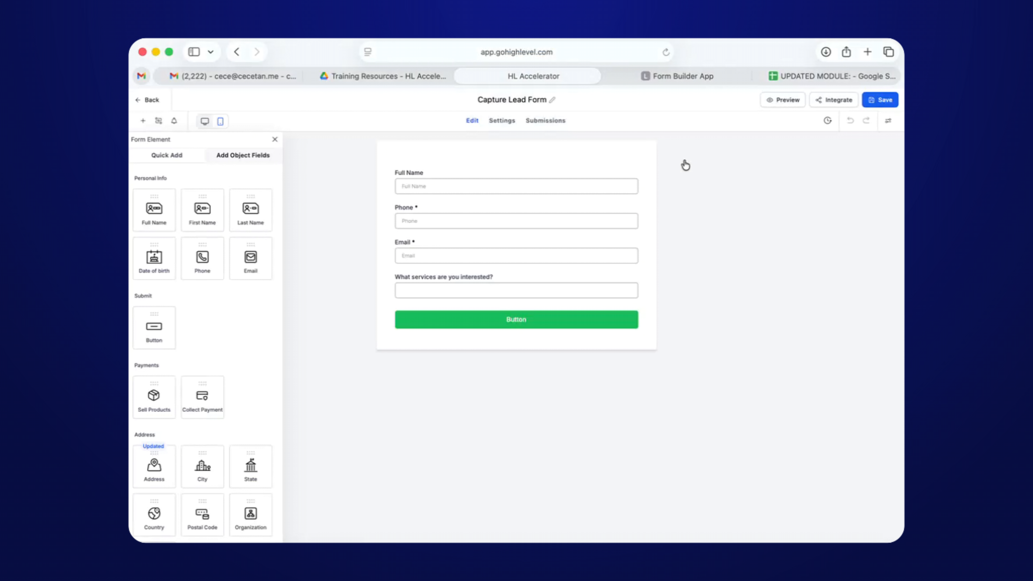
Save the Capture Lead Form and close the extra Form Builder App tab.
left_click(877, 107)
left_click(649, 75)
left_click(610, 77)
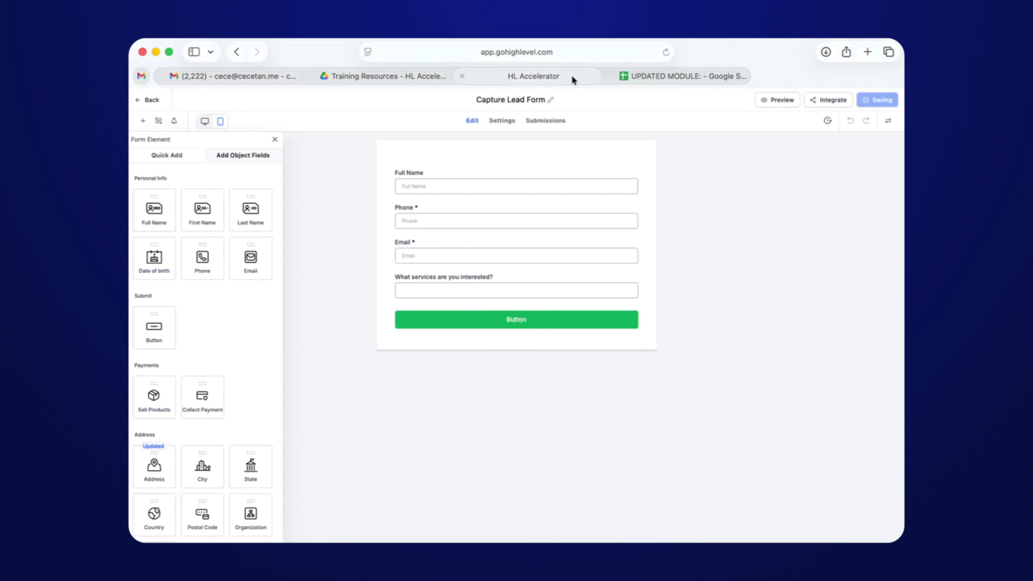
Copy the full links.heycece.com form link, load it in a new tab beside HL Accelerator.
left_click(823, 101)
left_click(367, 217)
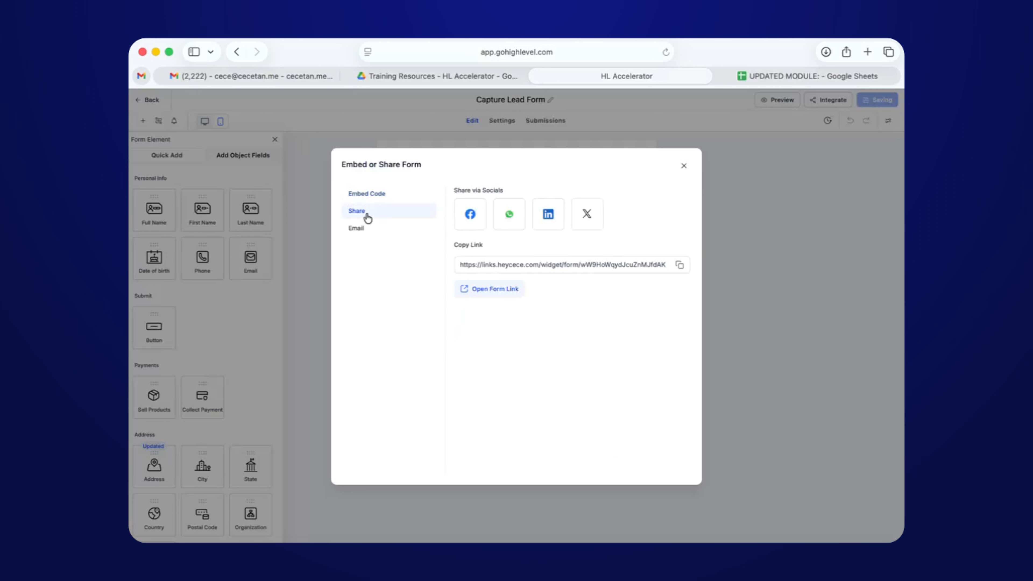
left_click(671, 264)
left_click(680, 265)
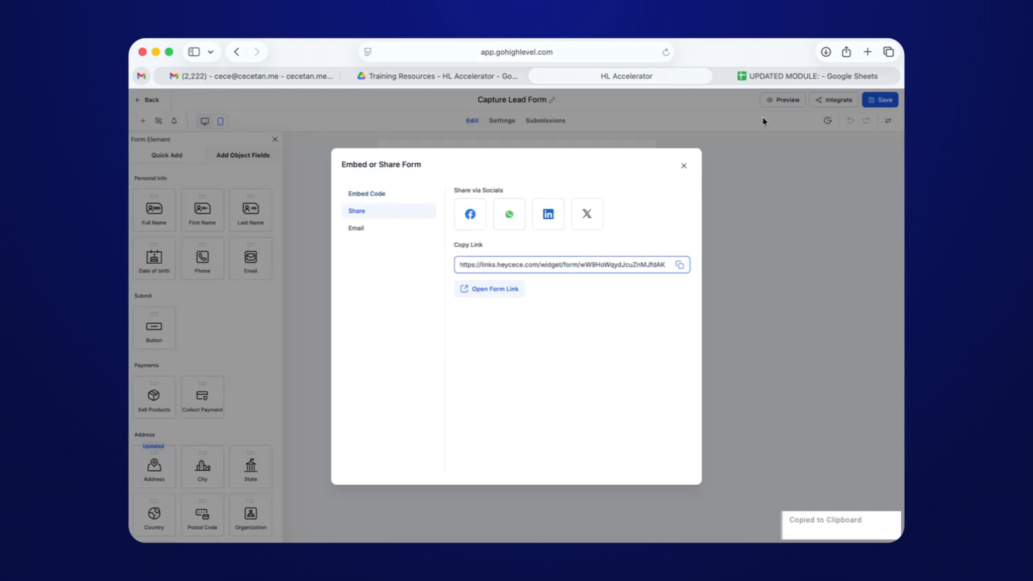
left_click(868, 51)
key("super+v")
key("Return")
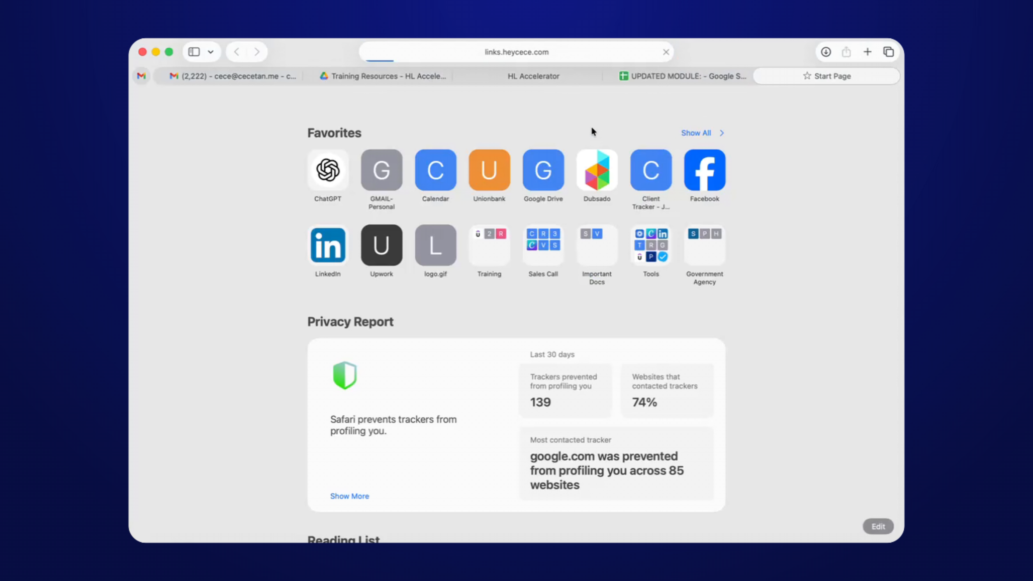
left_click_drag(783, 76, 634, 76)
left_click(567, 76)
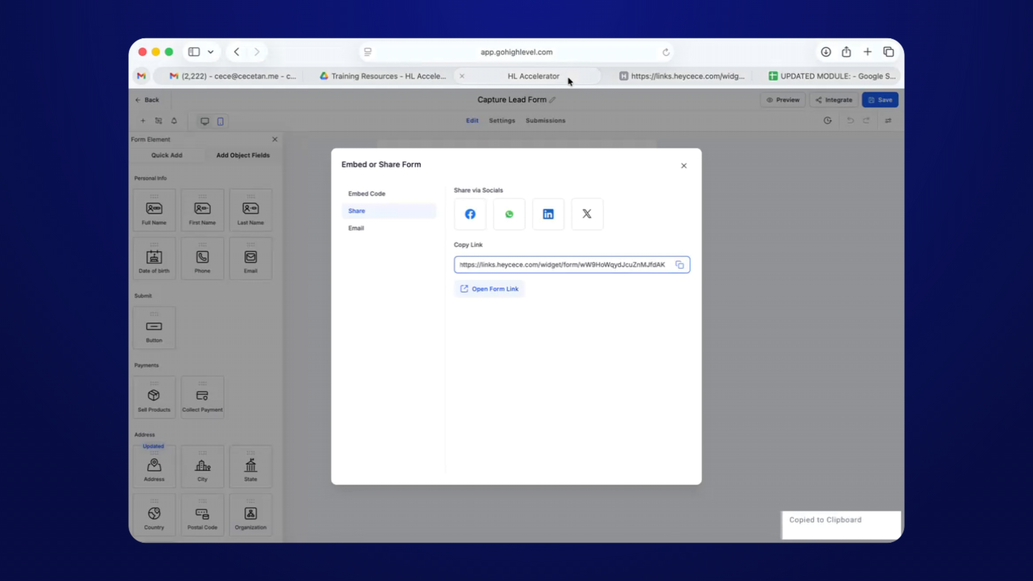
left_click(683, 165)
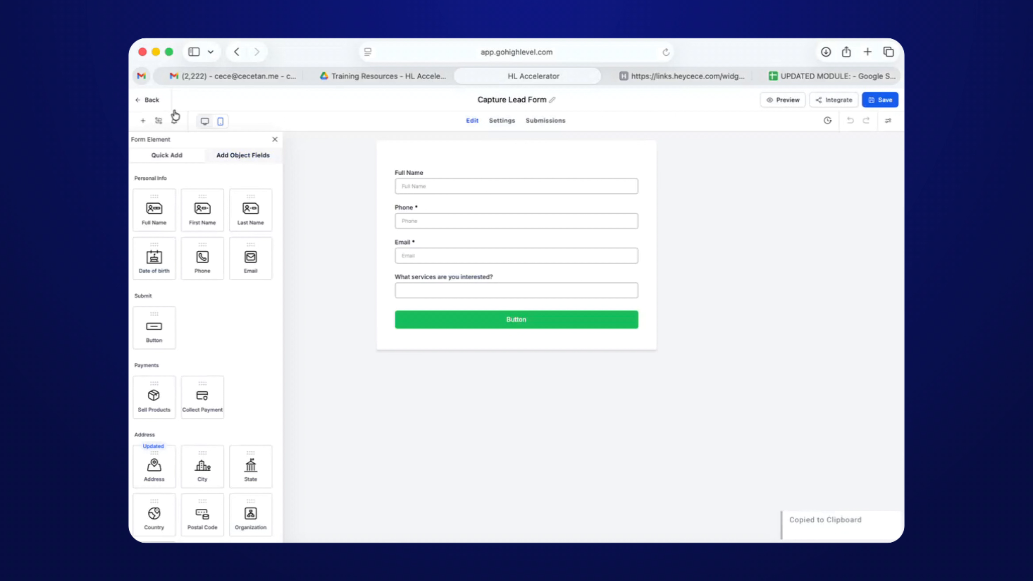
Exit the form editor, view the Opportunities page, then switch to the live form tab.
left_click(148, 100)
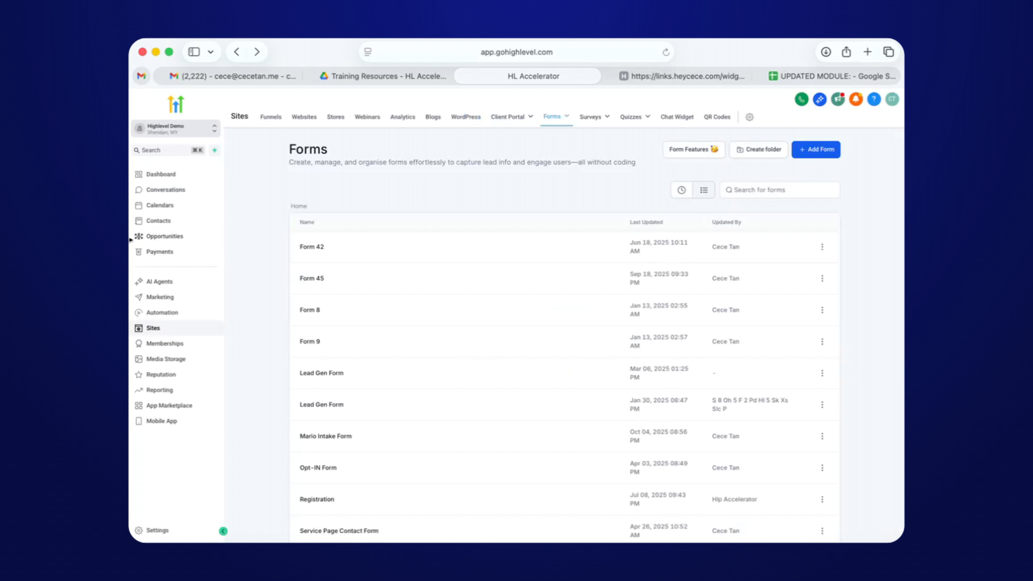
left_click(174, 240)
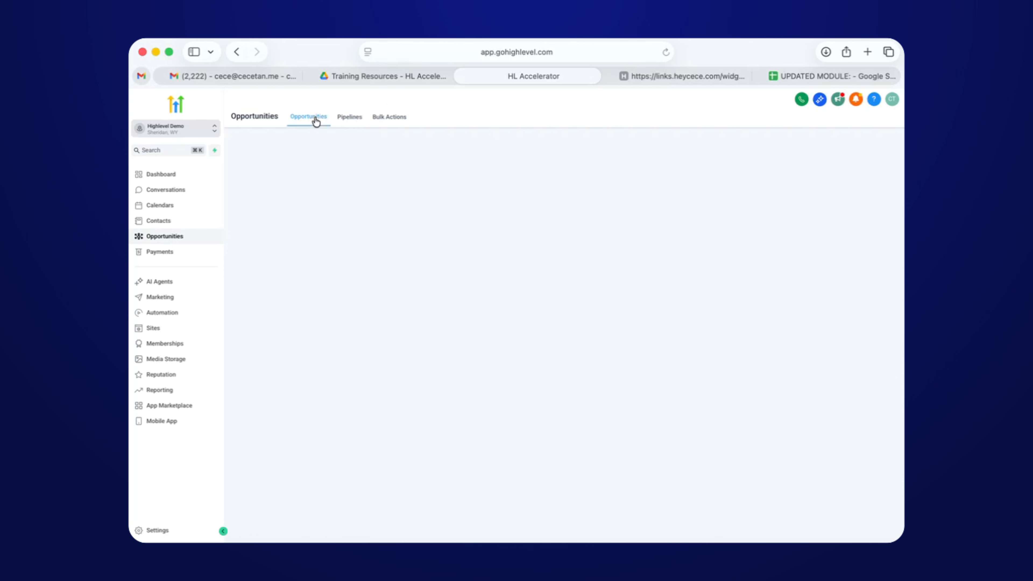
left_click(696, 76)
Fill the form with the contact's full name, phone, e-mail and Marketing Services.
left_click(492, 159)
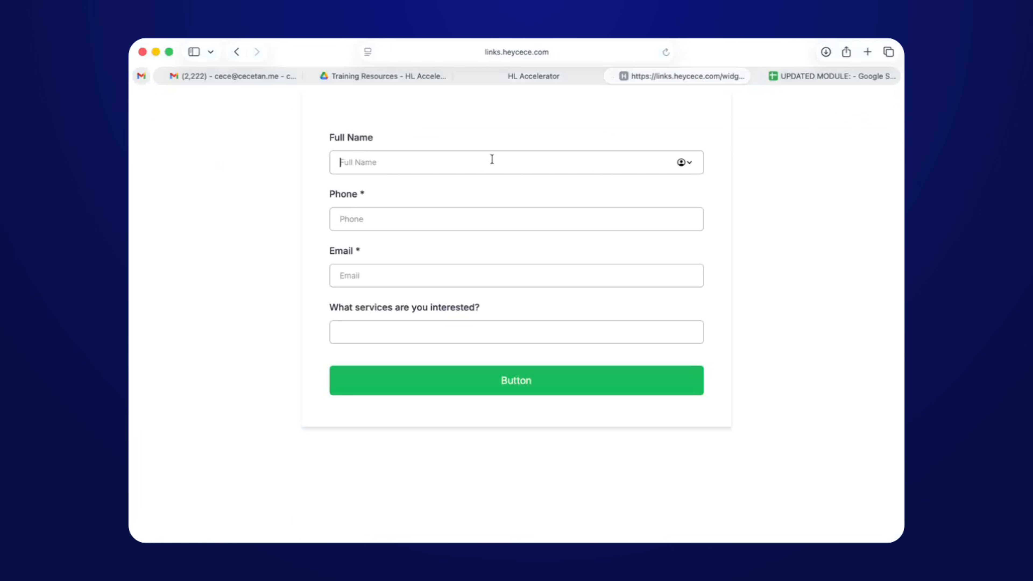
key("Tab")
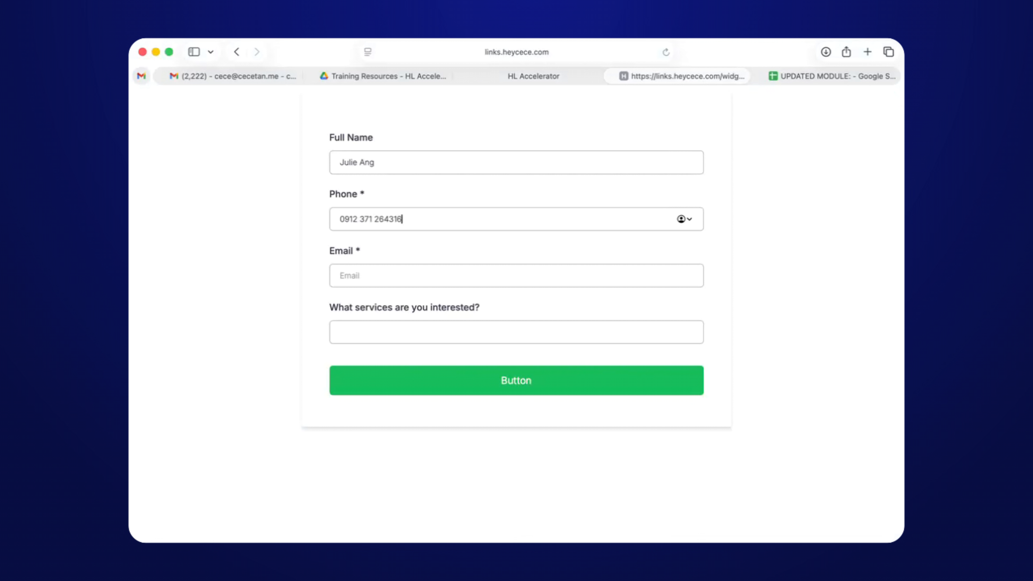
left_click(340, 276)
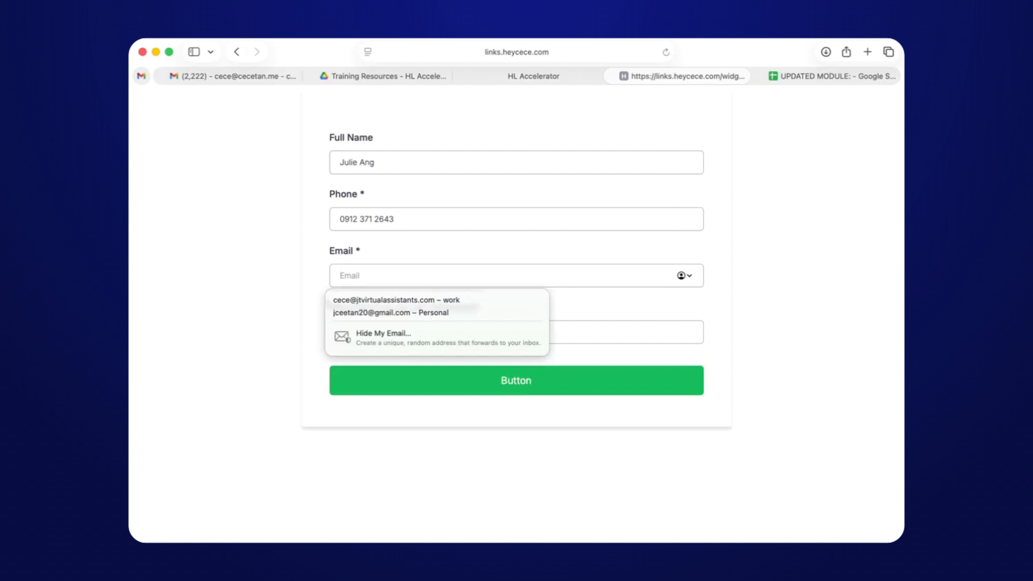
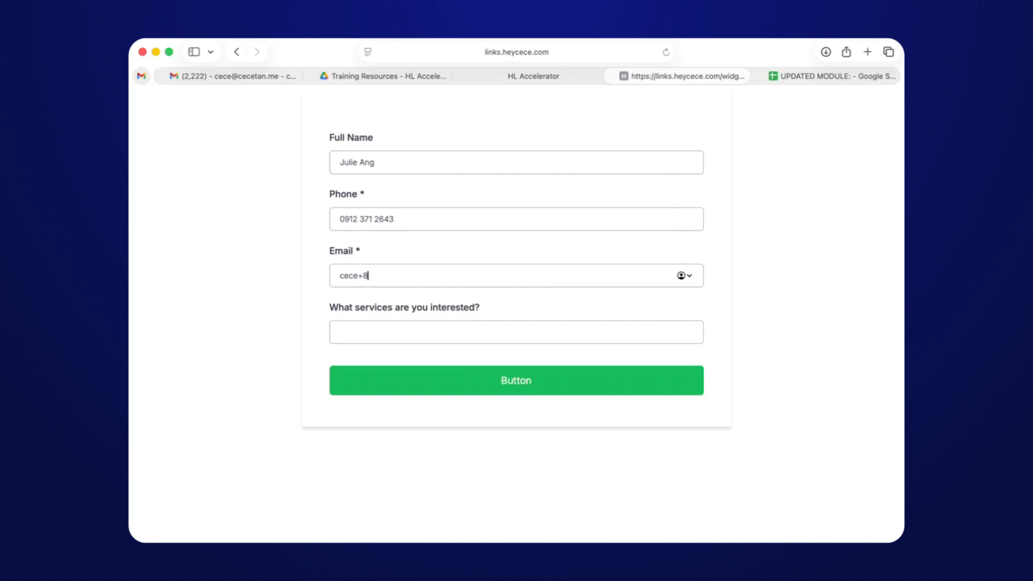
key("Tab")
type("eting Services")
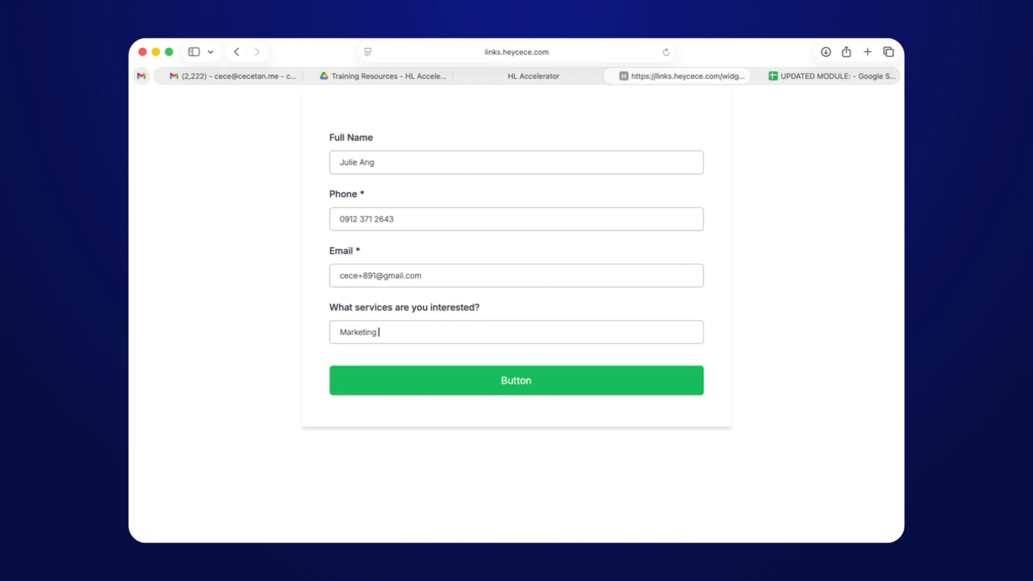
Reload the Opportunities page, then return to the form and submit it.
left_click(558, 78)
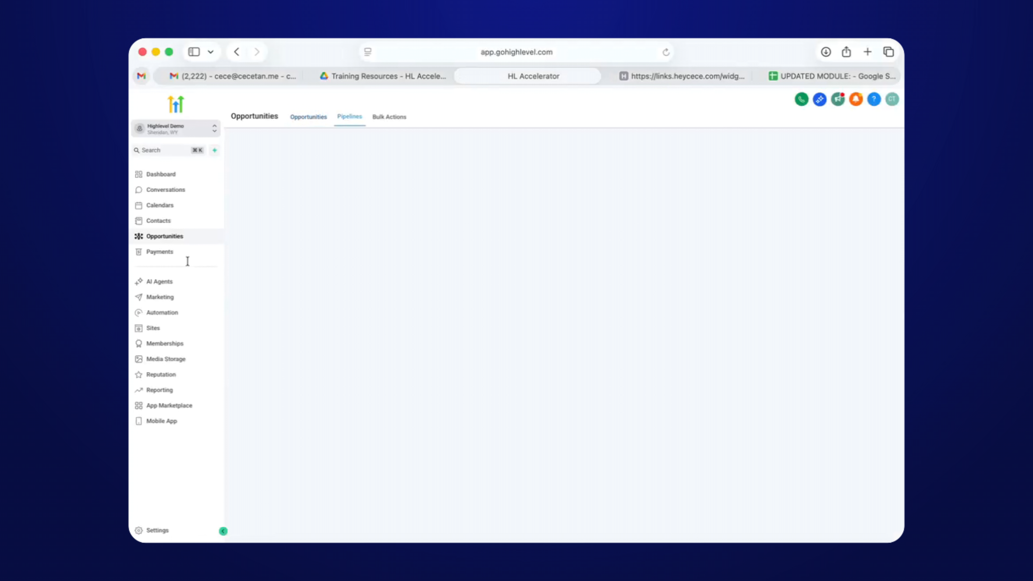
left_click(666, 52)
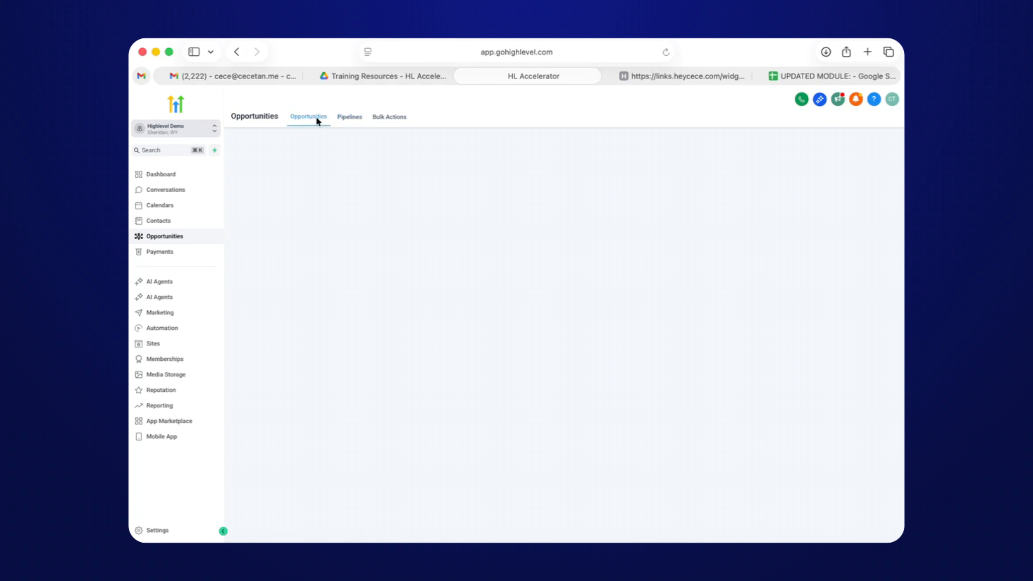
left_click(666, 53)
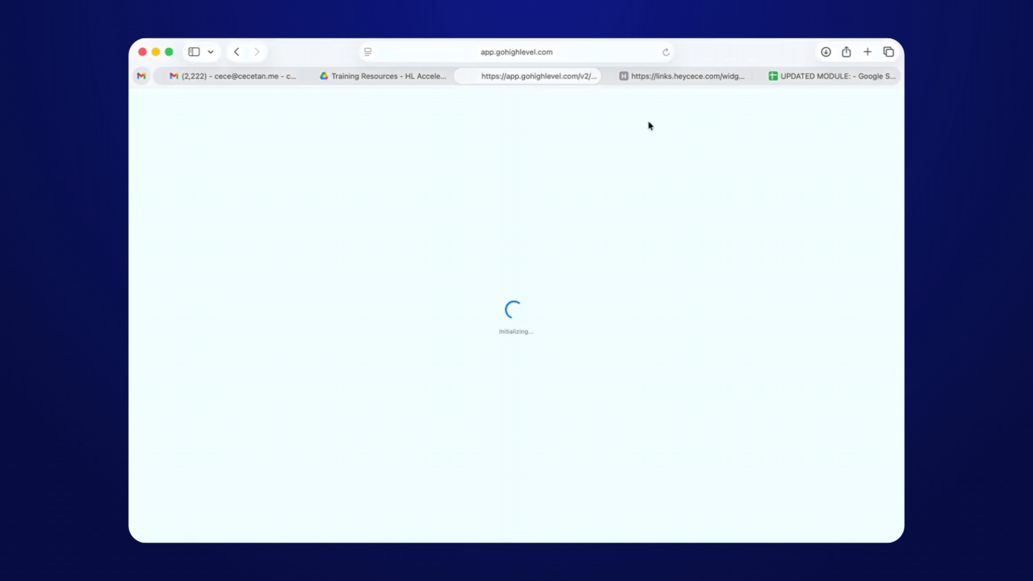
left_click(687, 77)
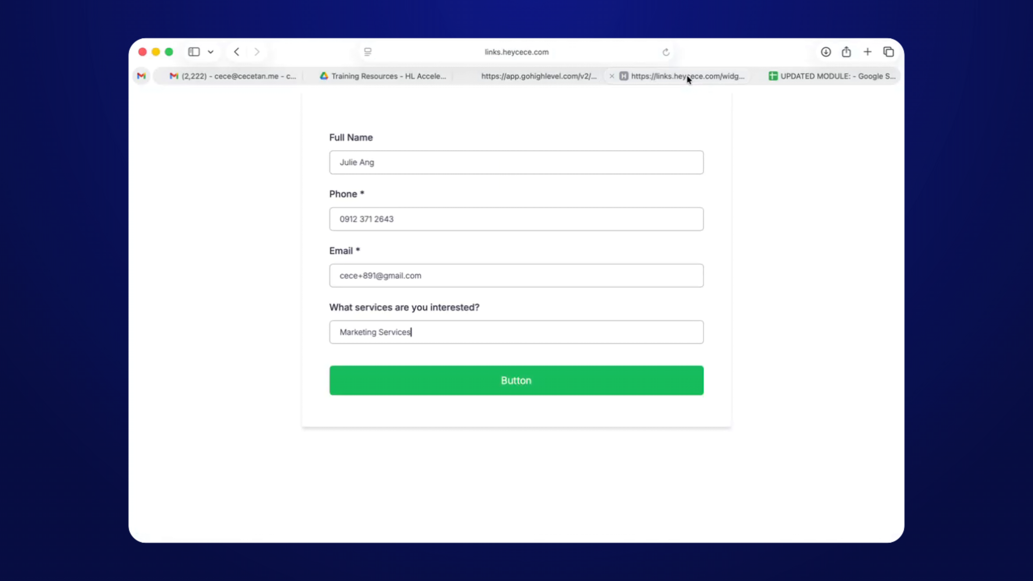
left_click(475, 391)
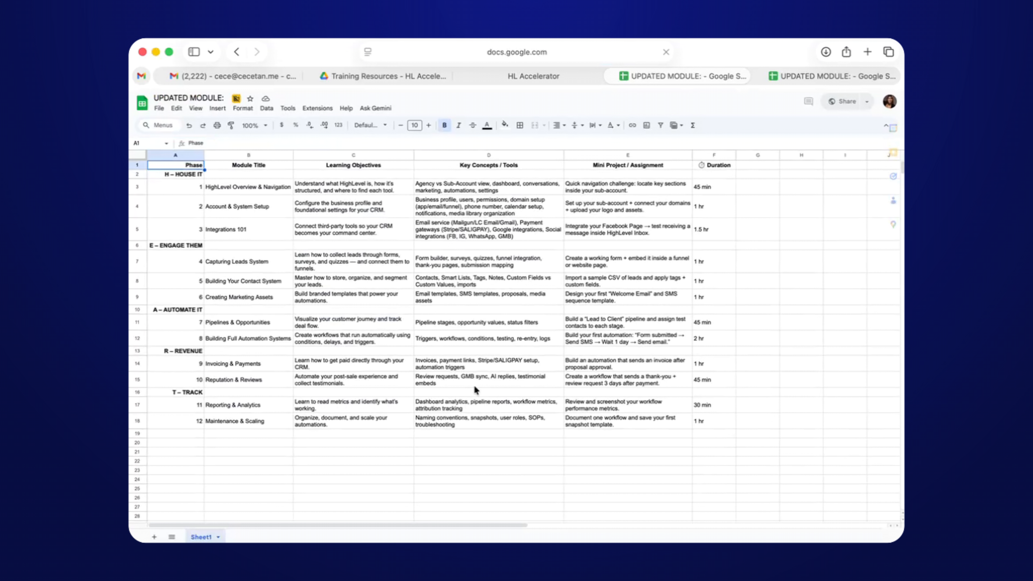
Switch from the UPDATED MODULE sheet back to the HL Accelerator Opportunities tab.
left_click(545, 77)
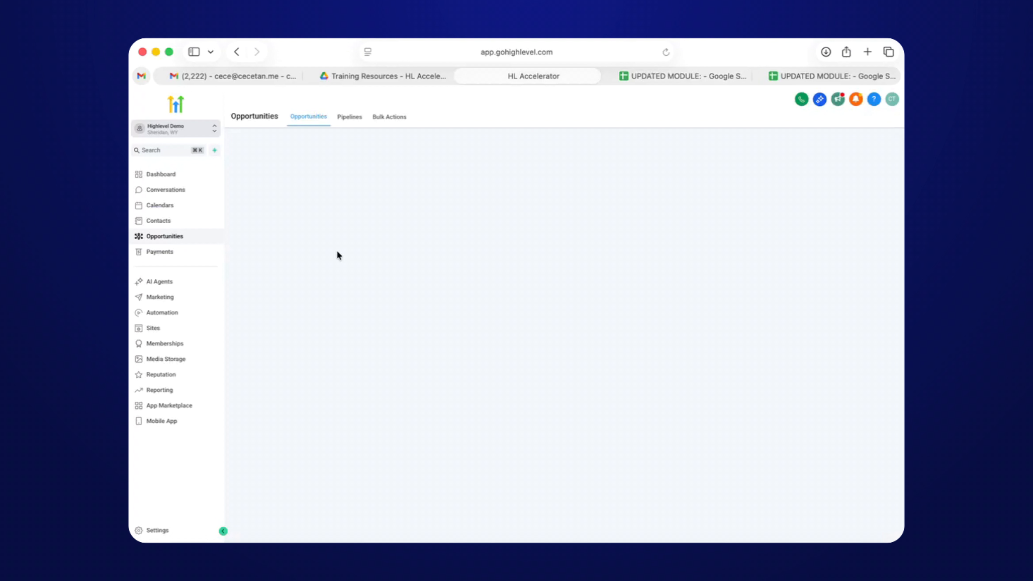
Reload the Sales Pipeline board via Conversations to show the new capture-form New Lead.
left_click(180, 189)
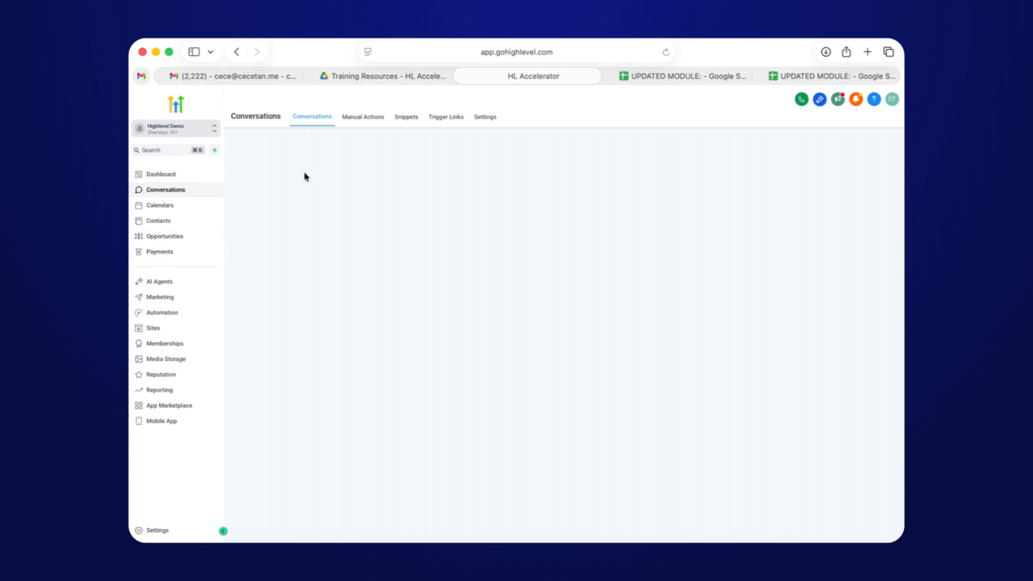
left_click(176, 237)
left_click(178, 191)
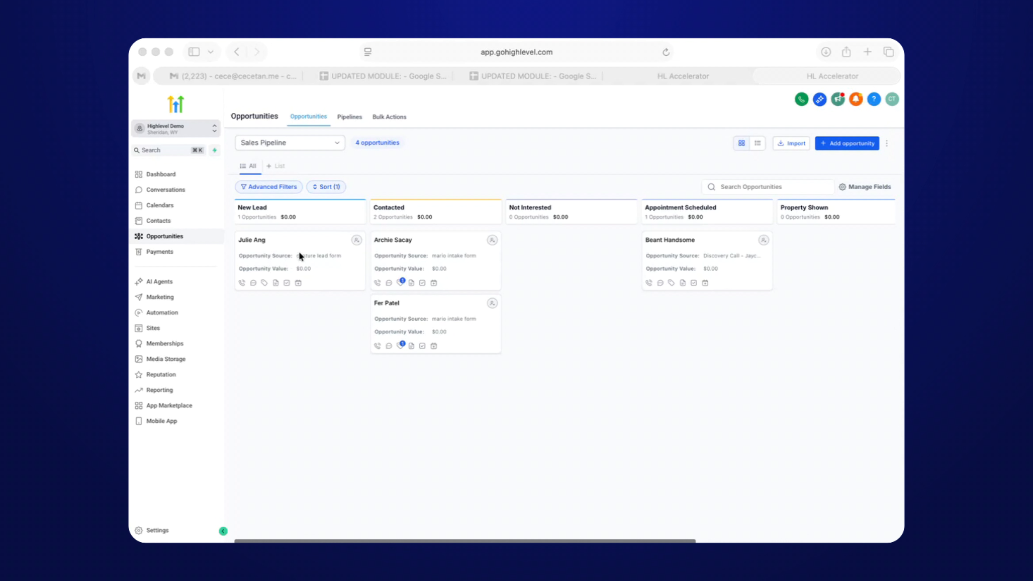
Bring up the Contacts list and look through it.
left_click(699, 76)
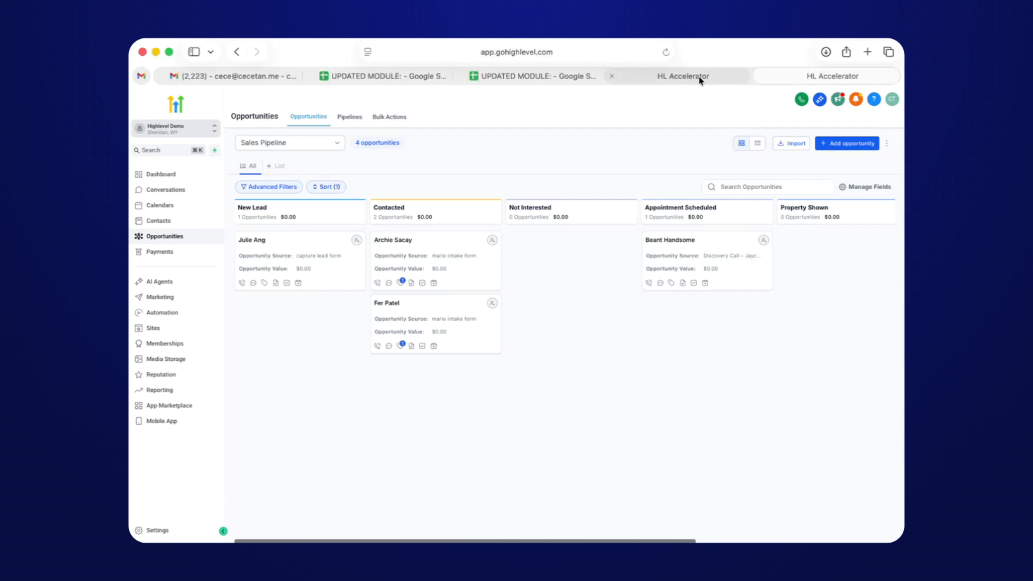
left_click(697, 76)
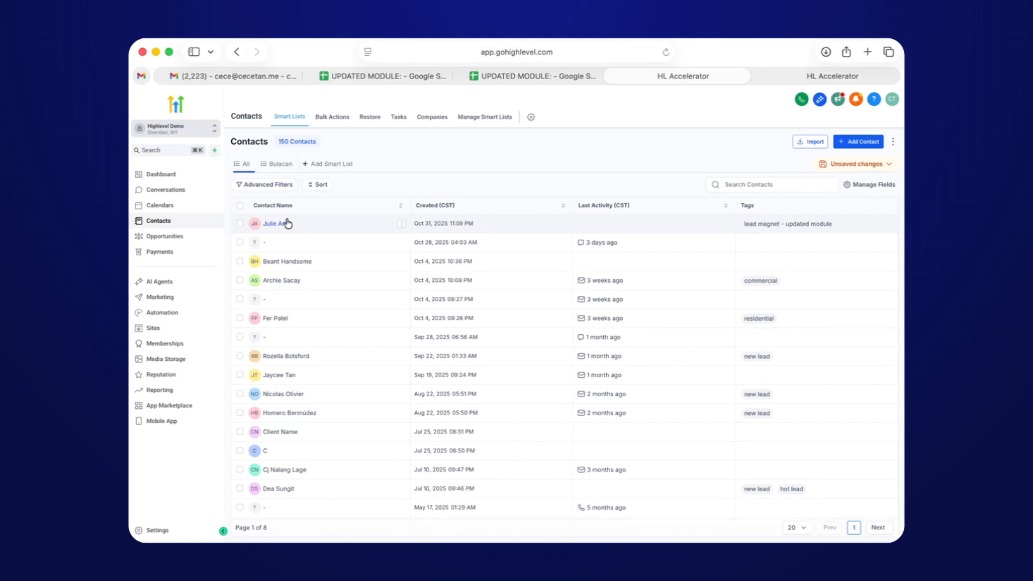
scroll(287, 223, "up", 5)
scroll(248, 260, "down", 3)
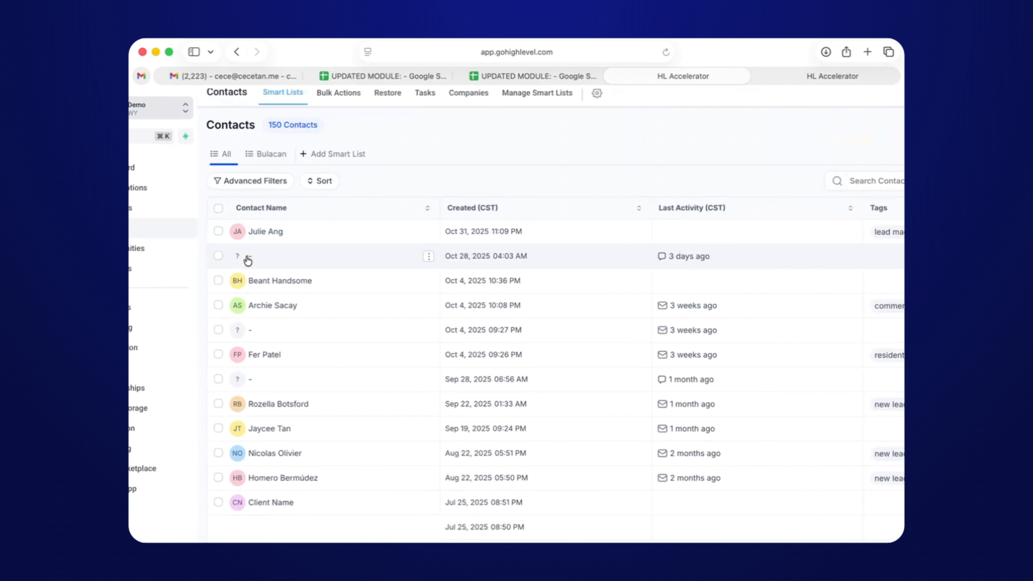
scroll(247, 260, "down", 3)
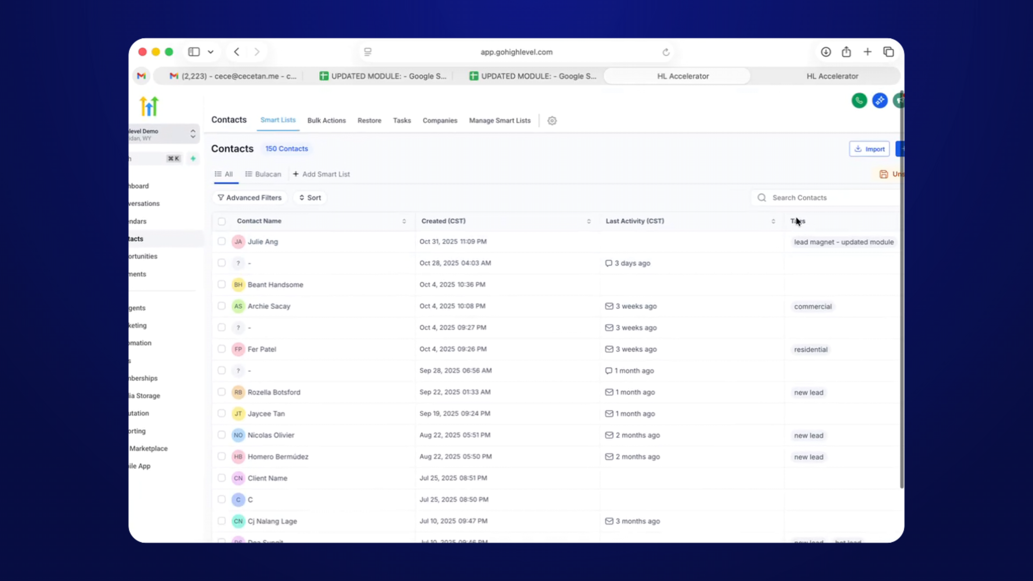
scroll(797, 253, "up", 3)
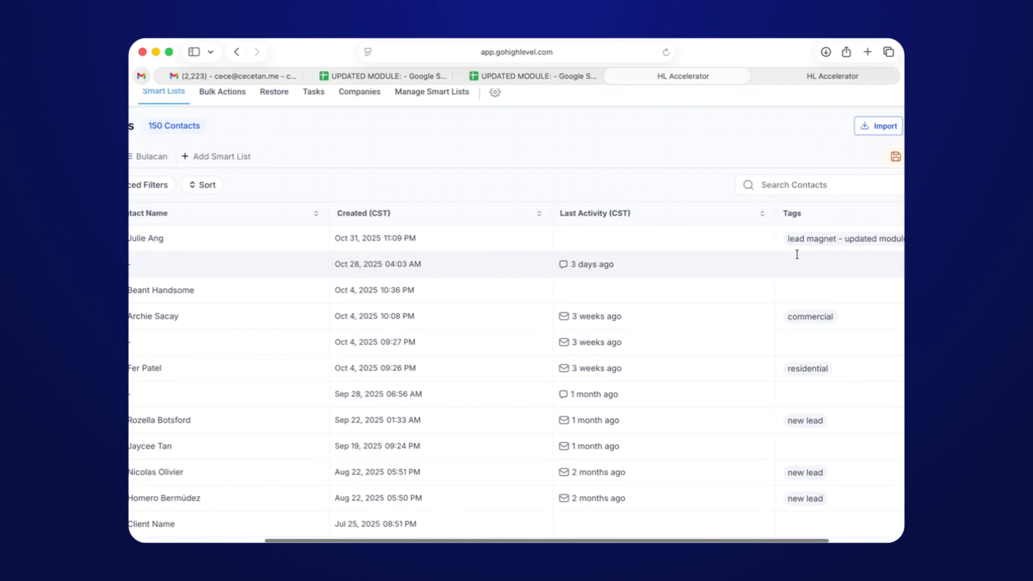
scroll(796, 253, "right", 2)
scroll(791, 251, "down", 3)
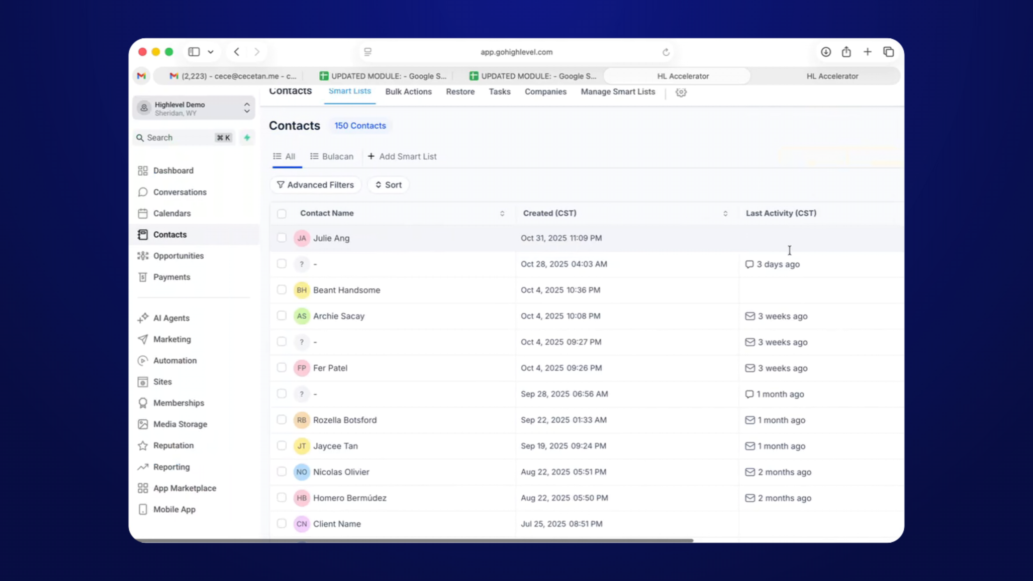
scroll(789, 250, "down", 3)
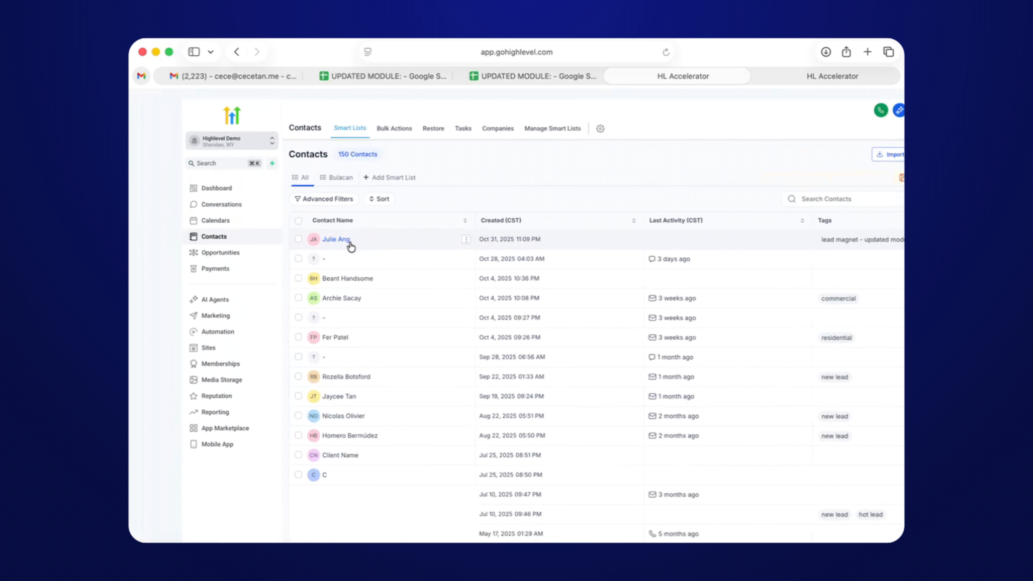
scroll(350, 246, "down", 2)
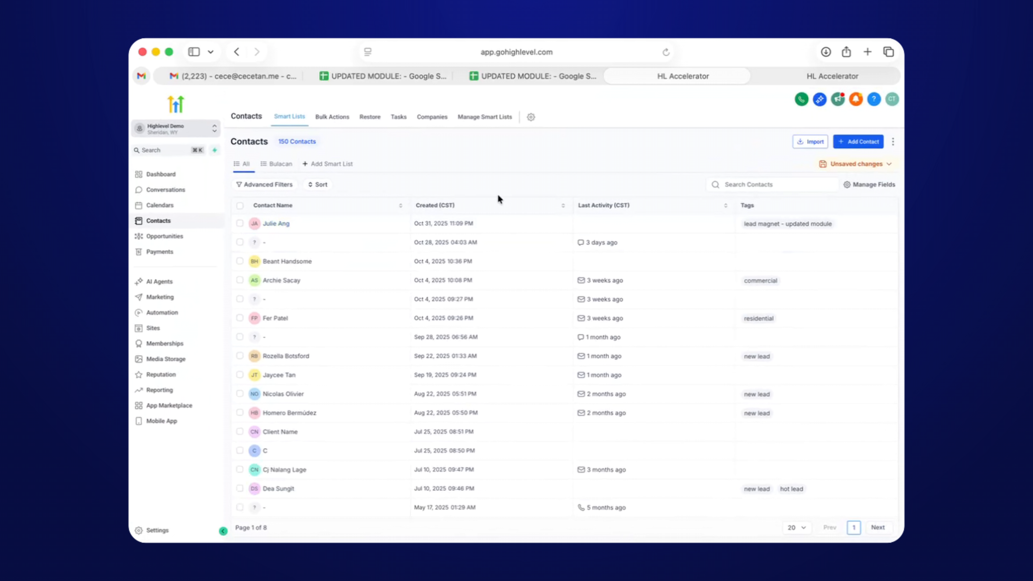
Apply an Advanced Filter on the tag 'lead magnet - updated module'.
left_click(286, 185)
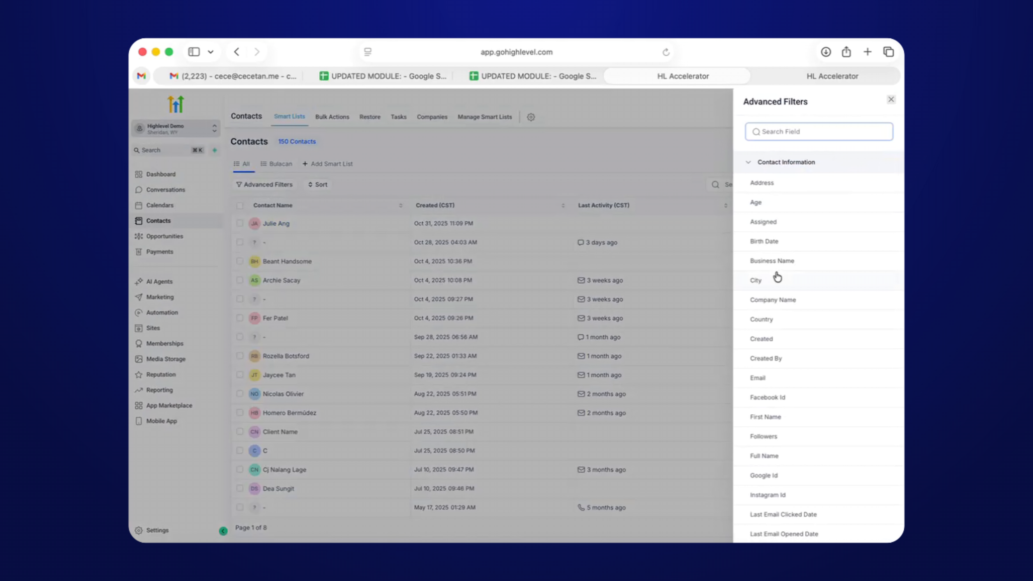
scroll(776, 415, "down", 5)
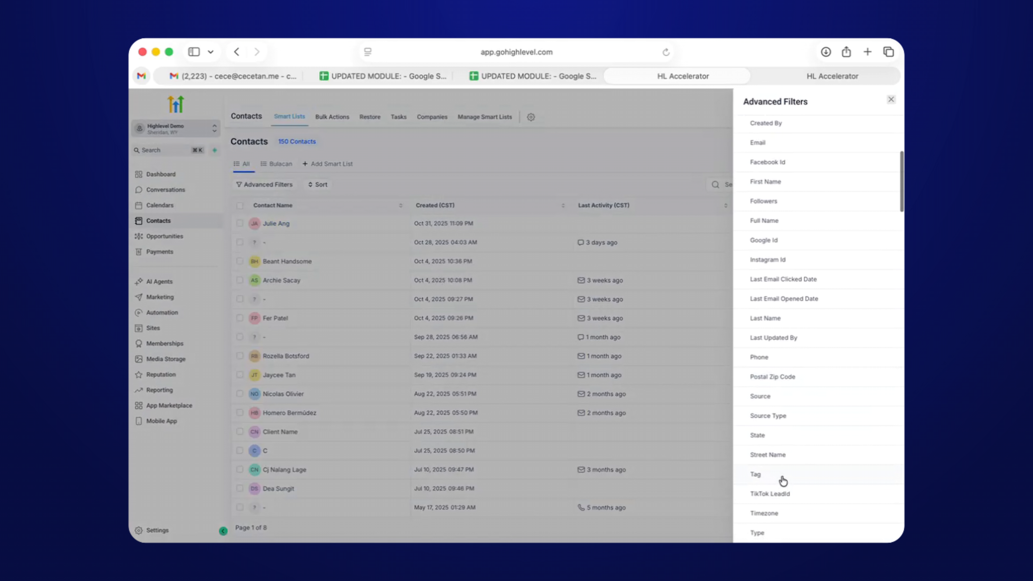
left_click(782, 481)
left_click(800, 157)
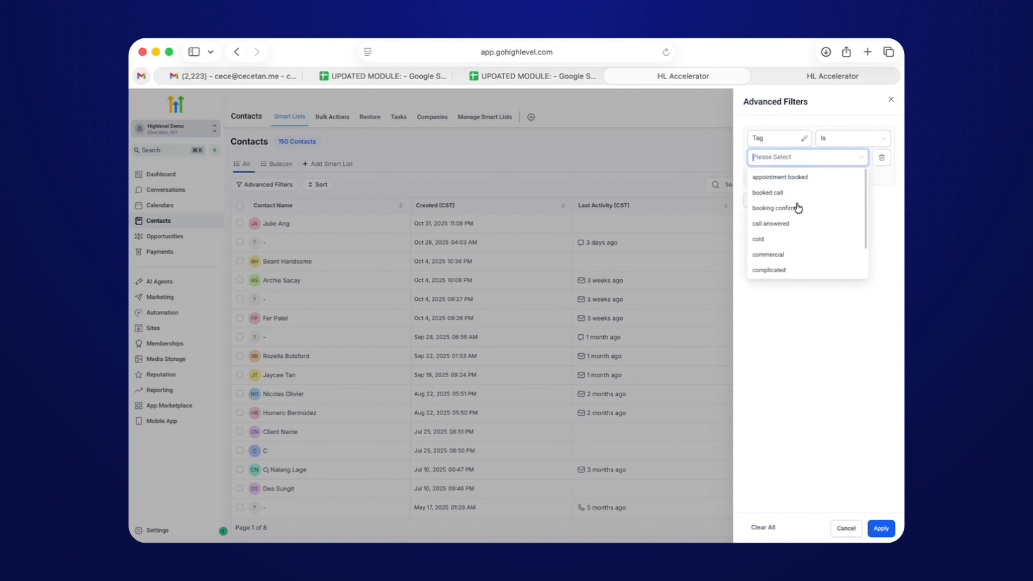
scroll(791, 226, "down", 1)
type("lead")
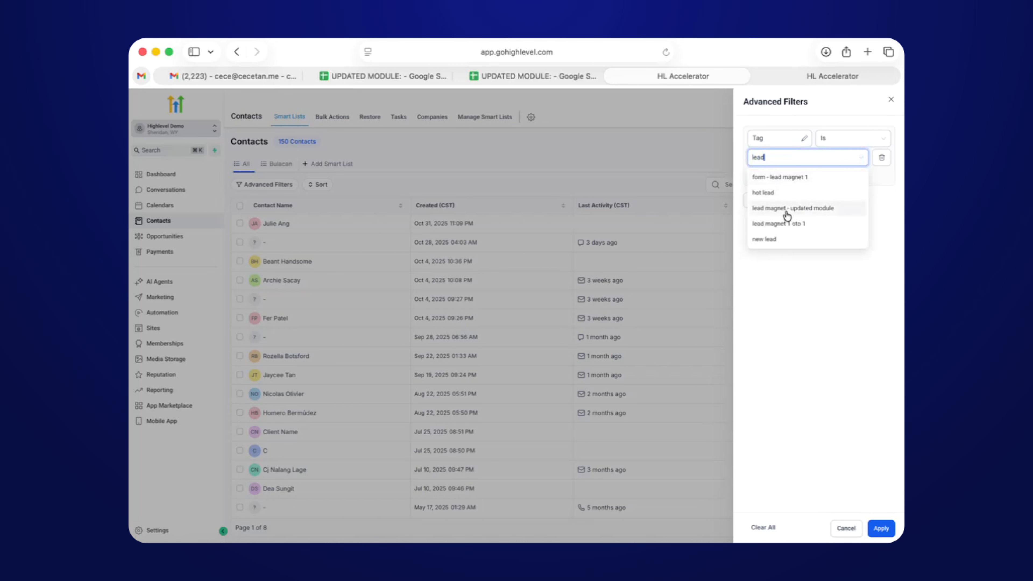
left_click(789, 211)
left_click(881, 528)
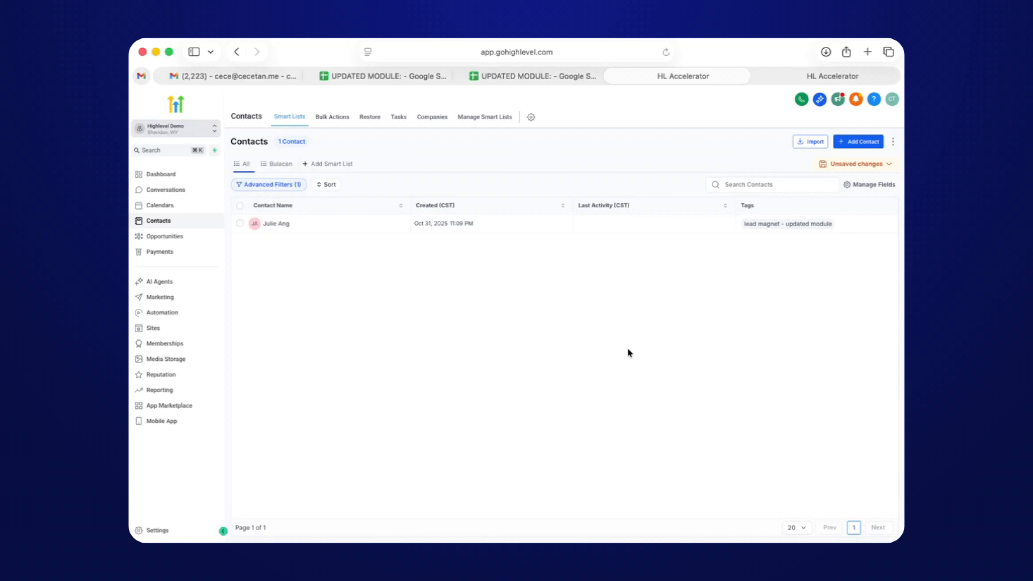
Open the tagged contact's details to confirm Contact Source 'capture lead form' and Marketing Services interest.
left_click(288, 226)
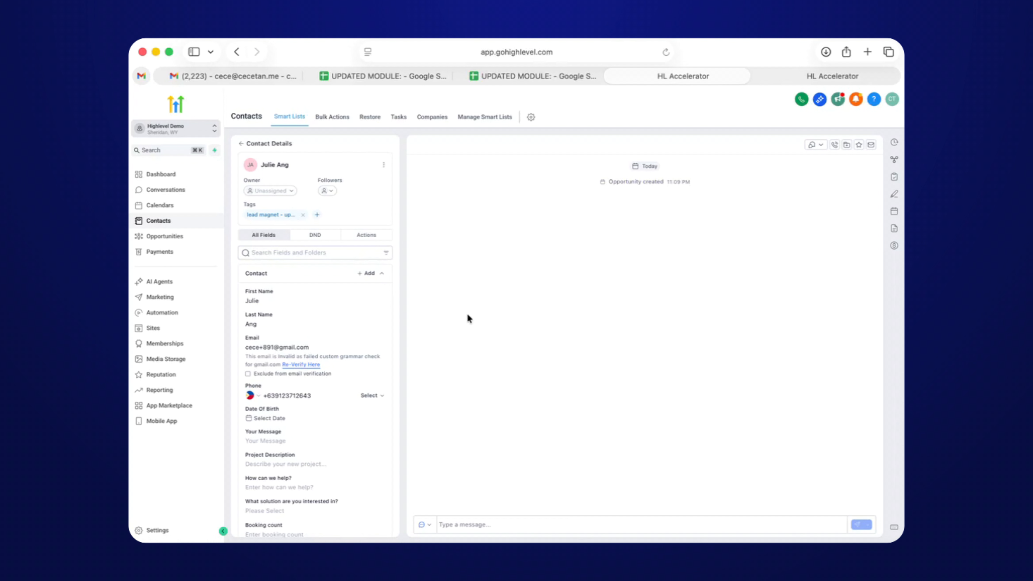
scroll(299, 404, "down", 5)
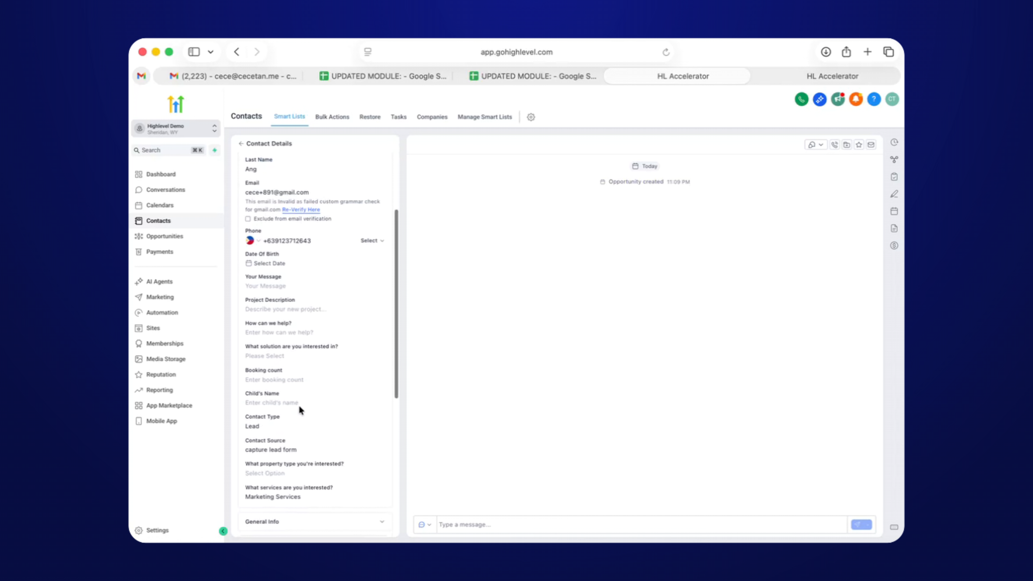
scroll(297, 412, "up", 5)
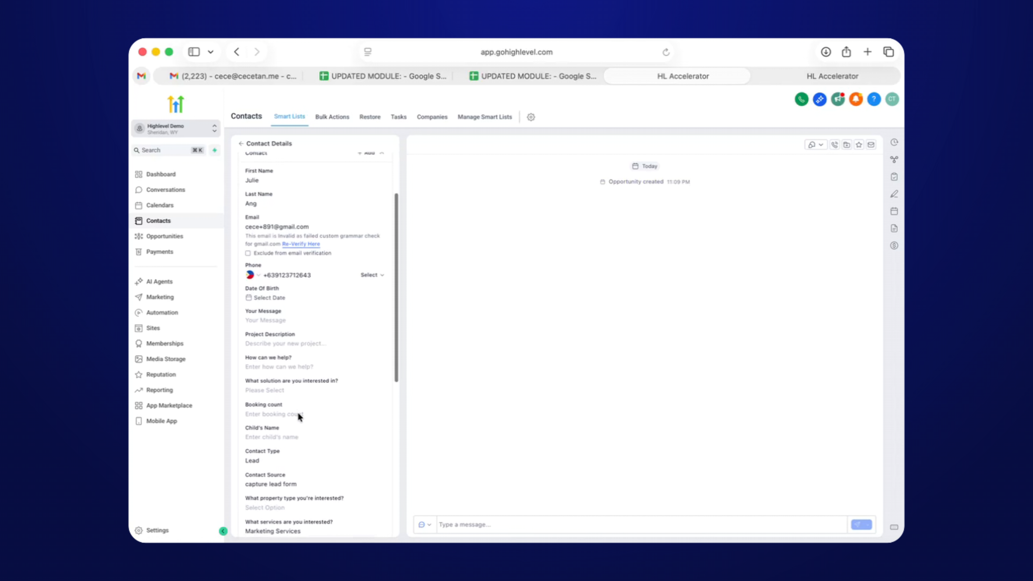
left_click(427, 524)
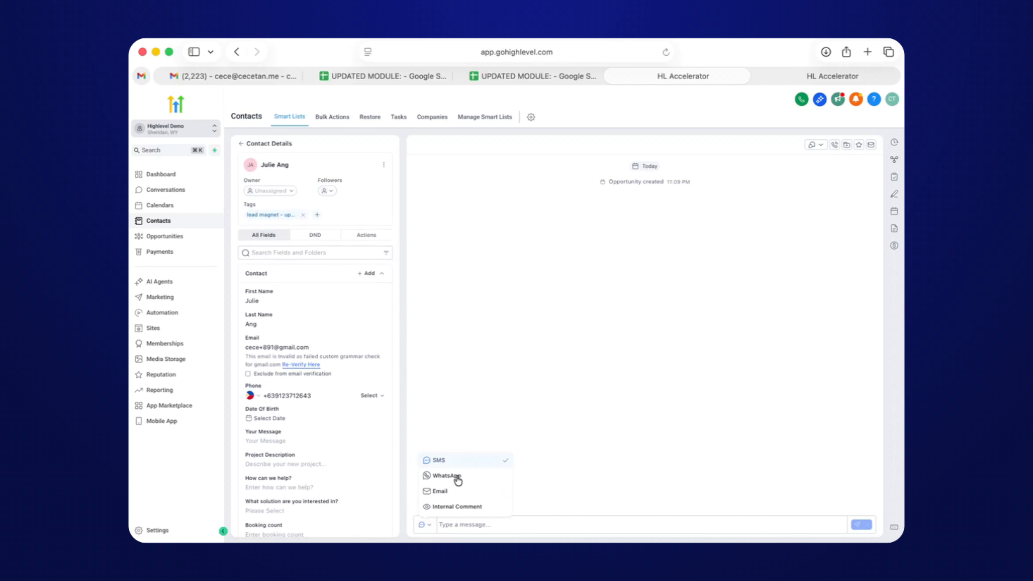